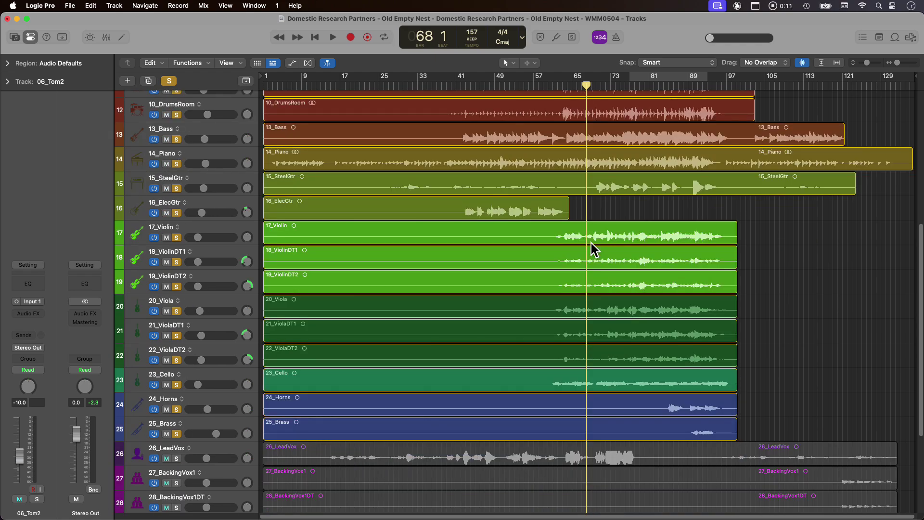
# Play the mix without the toms from bar 66 and raise the master volume while listening.
pyautogui.scroll(2, 585, 200)
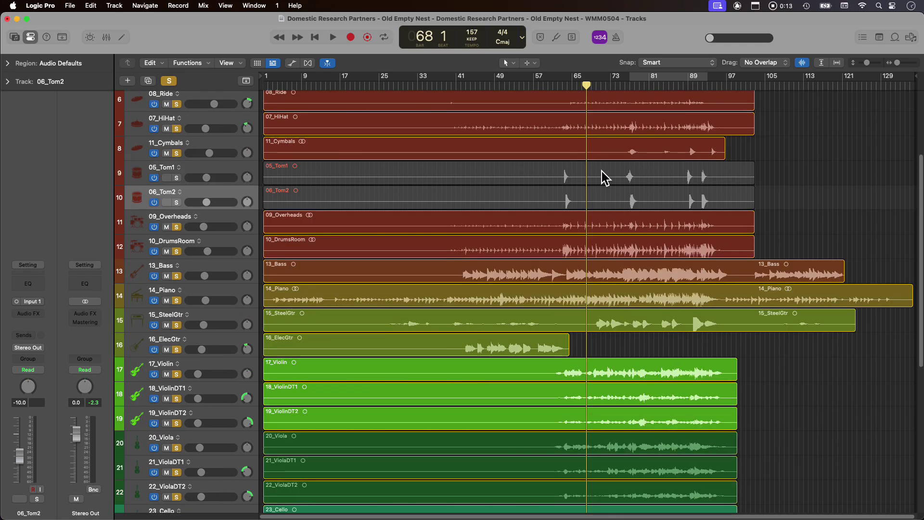
pyautogui.moveTo(586, 86)
pyautogui.mouseDown()
pyautogui.moveTo(547, 87)
pyautogui.moveTo(576, 87)
pyautogui.mouseUp()
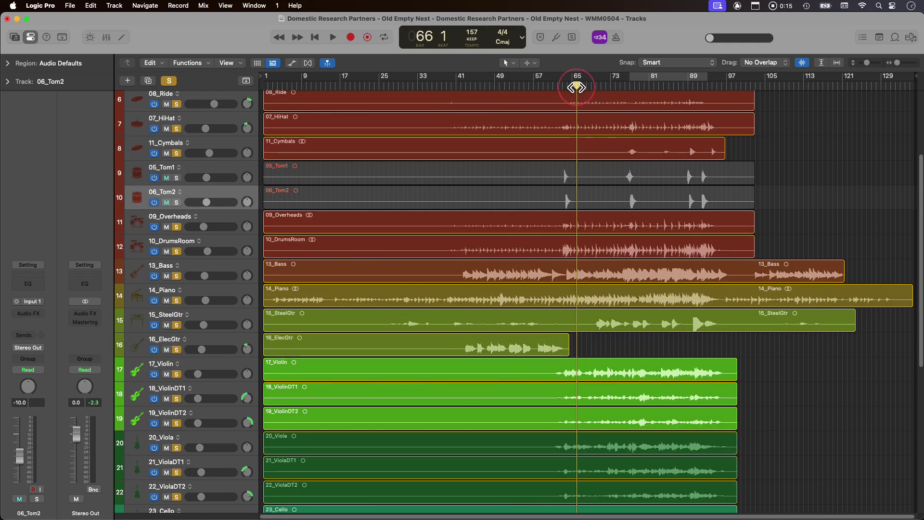
pyautogui.press('space')
pyautogui.moveTo(713, 41); pyautogui.dragTo(750, 39)
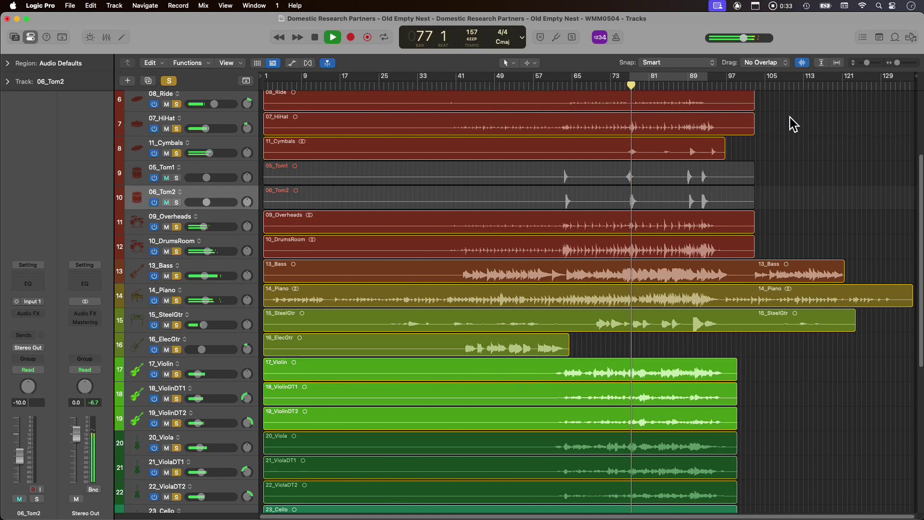
pyautogui.click(744, 37)
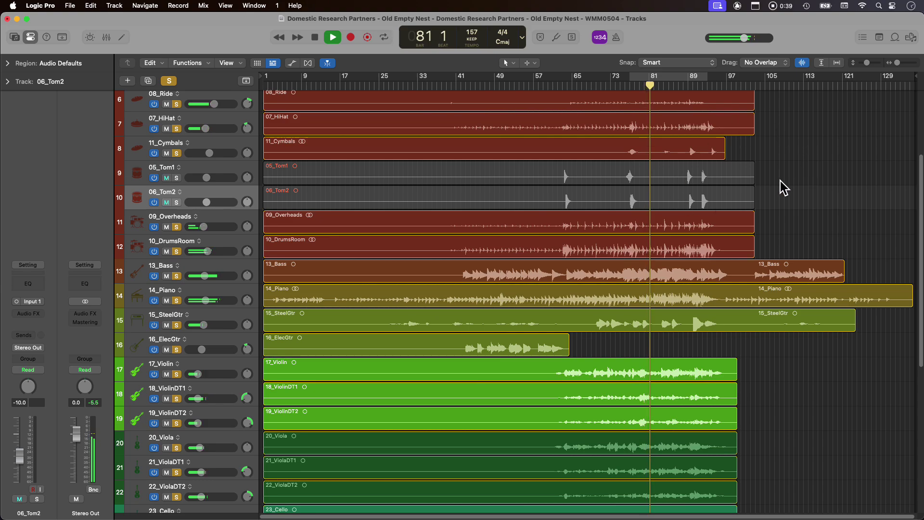
pyautogui.press('space')
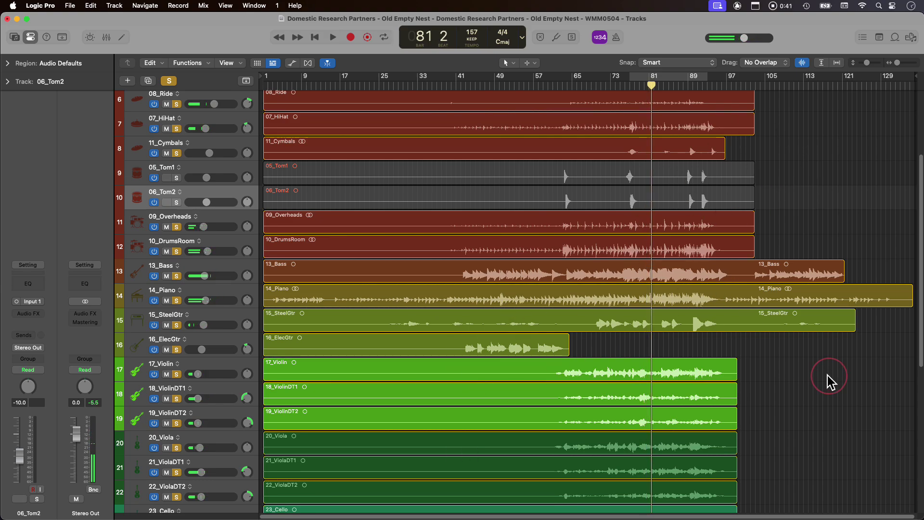
# Clear all track solos and solo only the 05_Tom1 and 06_Tom2 tracks.
pyautogui.scroll(5, 706, 311)
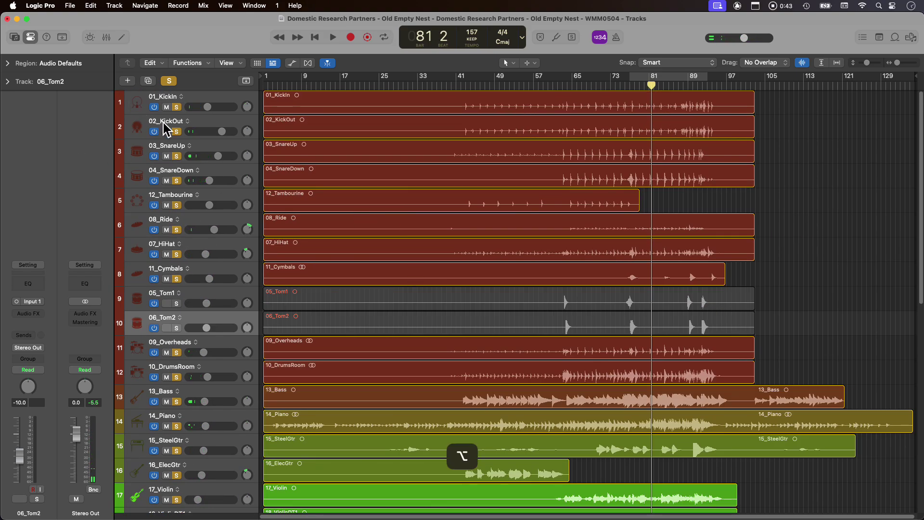
pyautogui.keyDown('alt'); pyautogui.click(177, 107); pyautogui.keyUp('alt')
pyautogui.scroll(-10, 766, 343)
pyautogui.scroll(10, 755, 343)
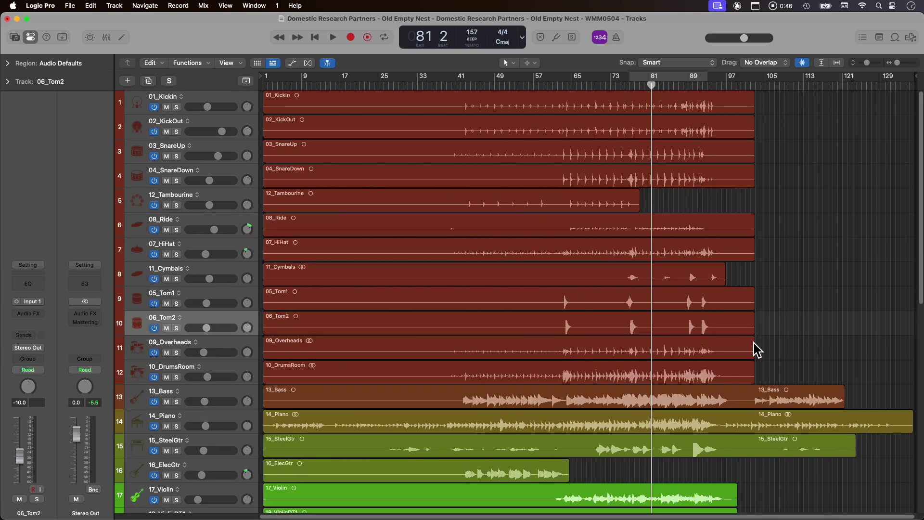
pyautogui.click(204, 291)
pyautogui.moveTo(177, 303); pyautogui.dragTo(178, 329)
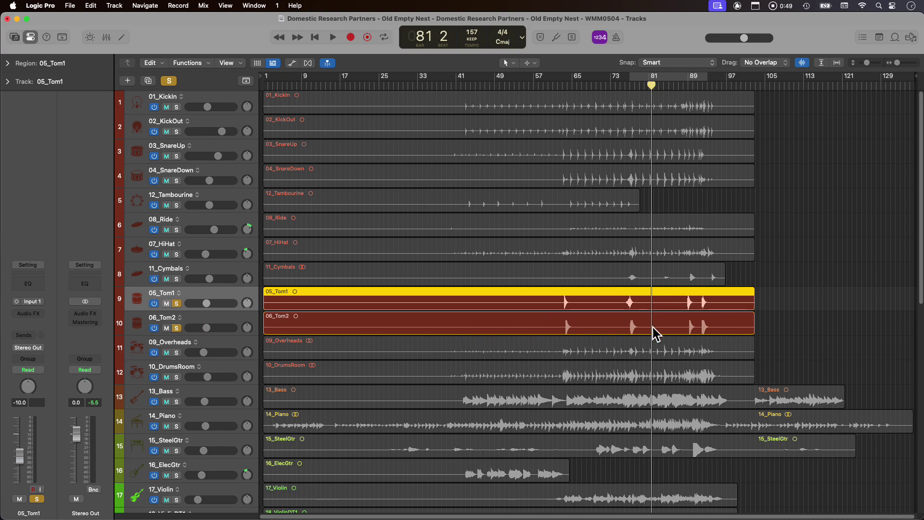
# Examine the individual hits in the 05_Tom1 and 06_Tom2 waveforms up close.
pyautogui.scroll(-5, 684, 361)
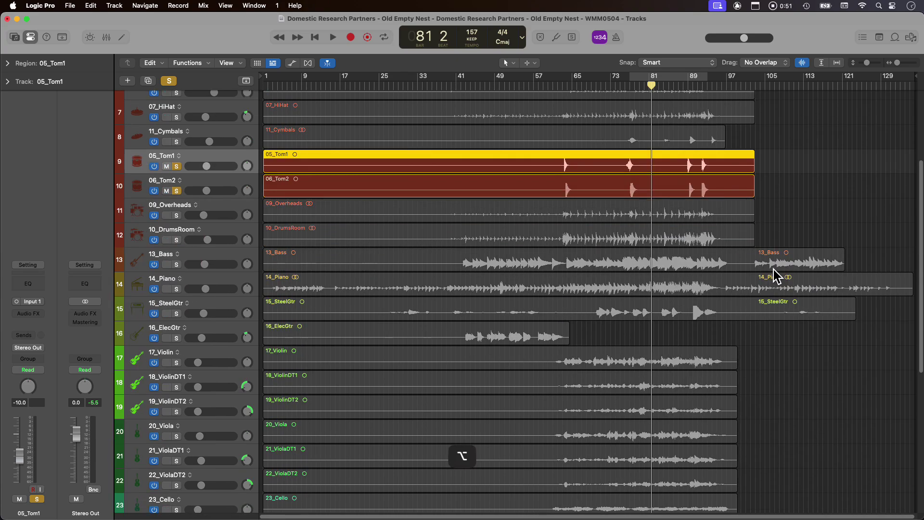
pyautogui.scroll(6, 774, 274)
pyautogui.click(402, 212)
pyautogui.click(409, 185)
pyautogui.click(409, 215)
pyautogui.click(410, 183)
pyautogui.click(398, 212)
pyautogui.click(409, 186)
pyautogui.click(407, 212)
pyautogui.click(406, 180)
pyautogui.click(404, 207)
pyautogui.click(478, 172)
pyautogui.click(460, 198)
pyautogui.click(462, 186)
pyautogui.click(465, 207)
pyautogui.click(393, 170)
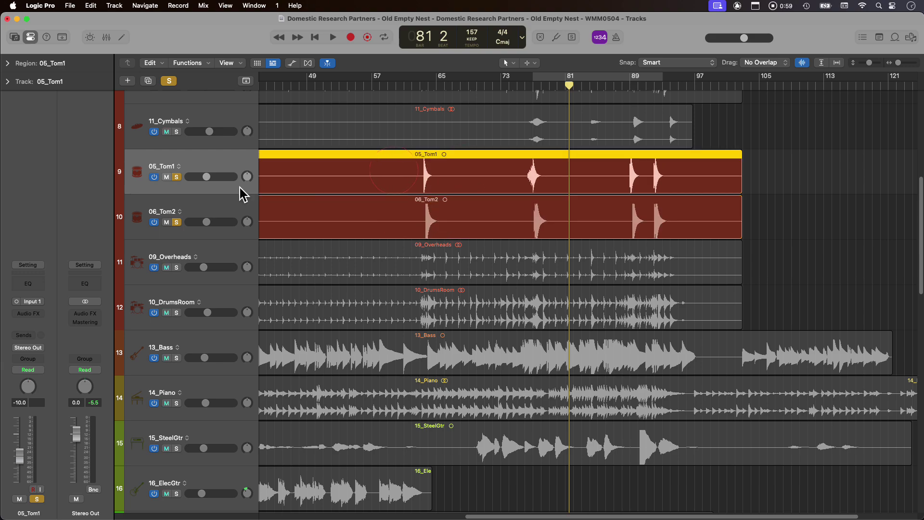
# Listen to the soloed tom fills around bars 63, 76, 88 and 92.
pyautogui.doubleClick(414, 83)
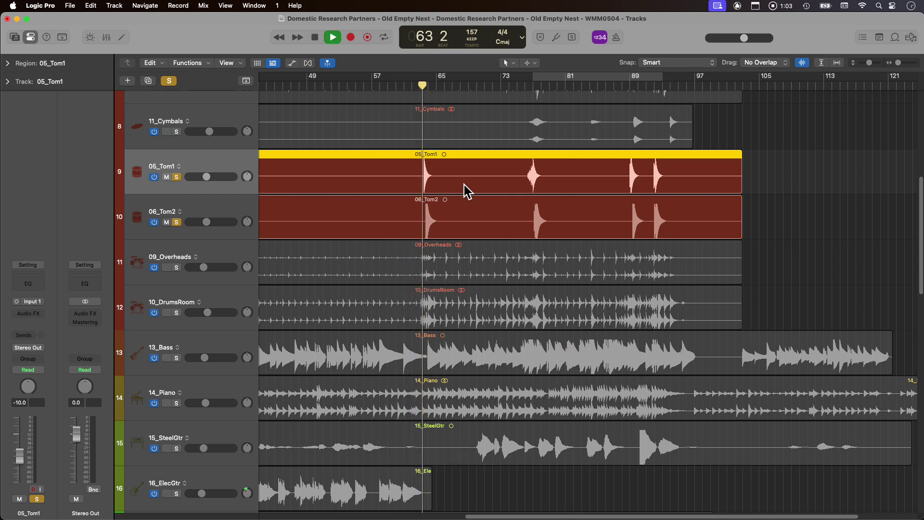
pyautogui.scroll(5, 460, 177)
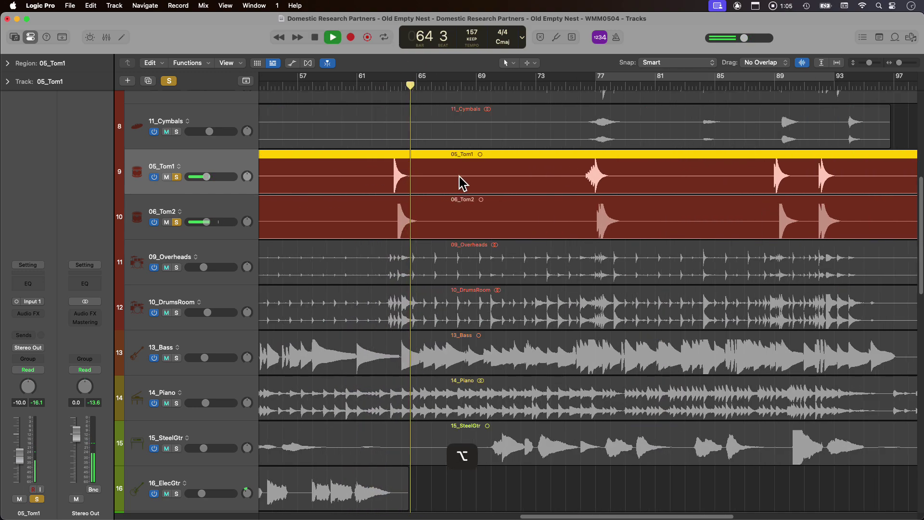
pyautogui.click(586, 85)
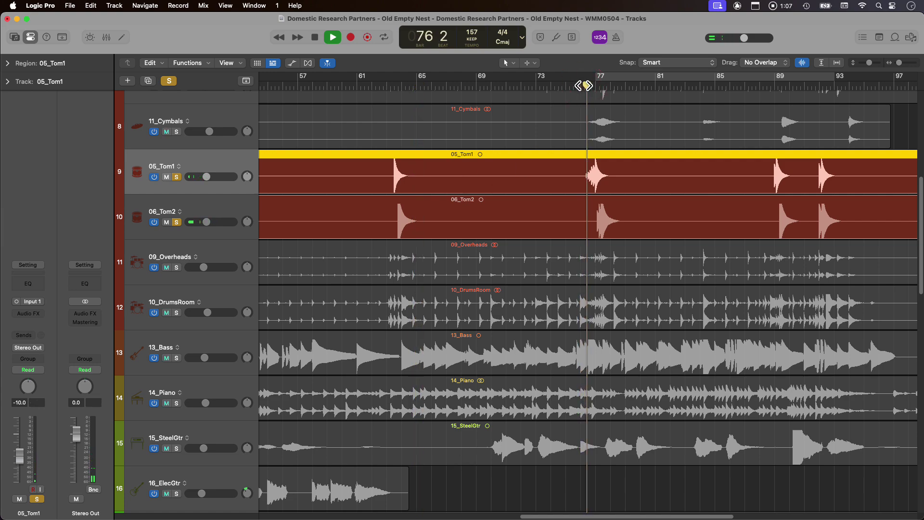
pyautogui.click(763, 86)
pyautogui.click(763, 86)
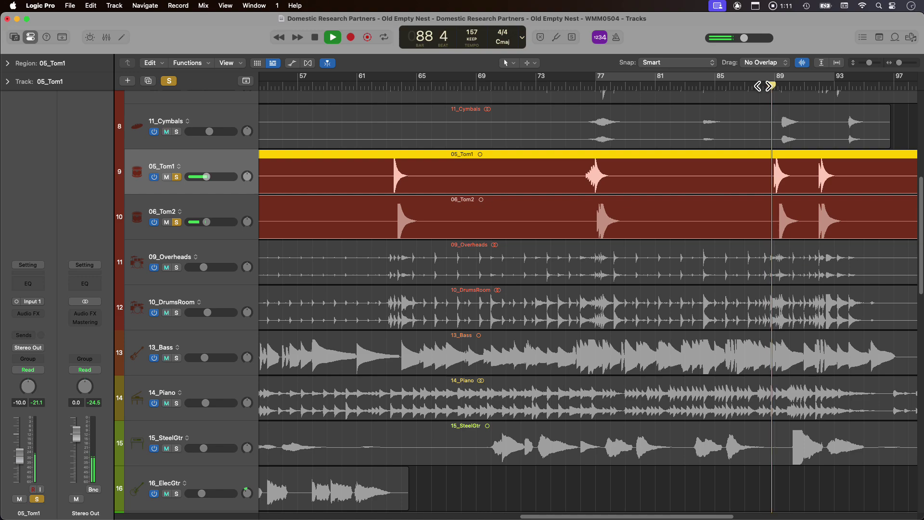
pyautogui.click(818, 87)
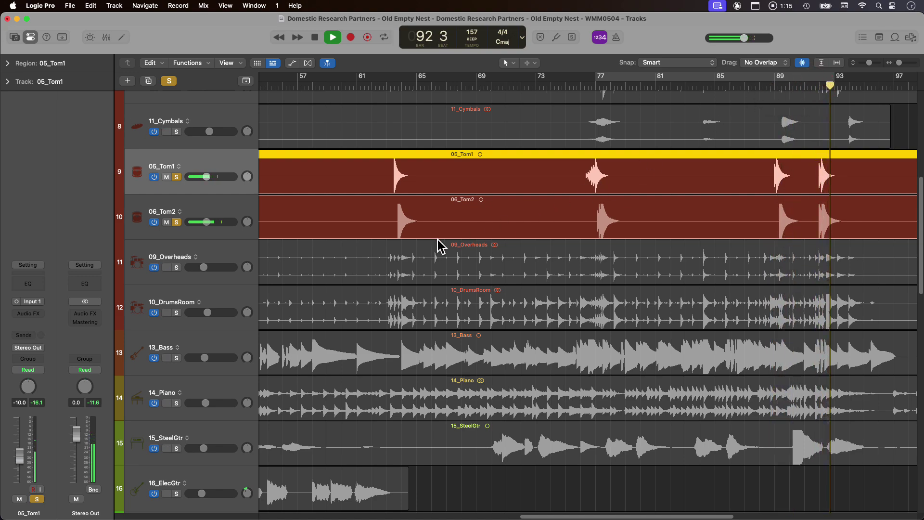
pyautogui.scroll(-2, 491, 245)
pyautogui.press('space')
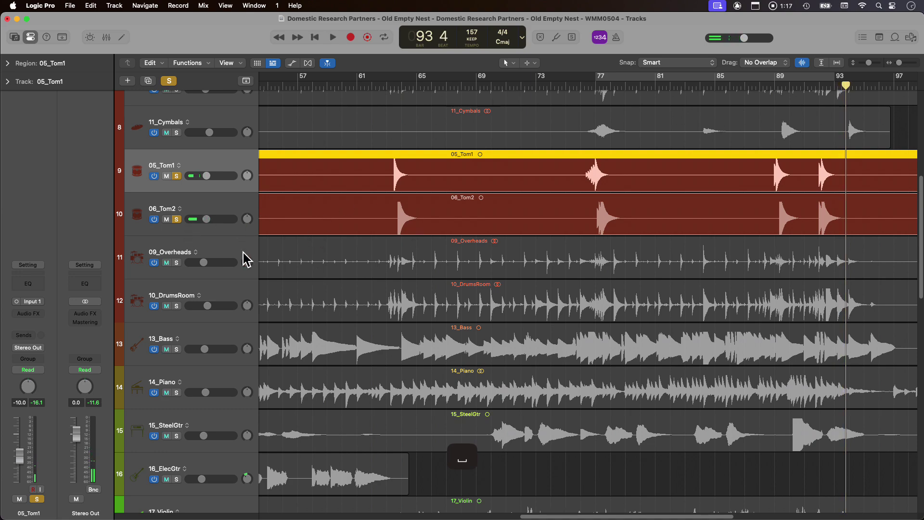
# Add 09_Overheads and 10_DrumsRoom to the solo and listen to the tom fills around bars 63 and 76.
pyautogui.click(176, 263)
pyautogui.click(385, 92)
pyautogui.press('space')
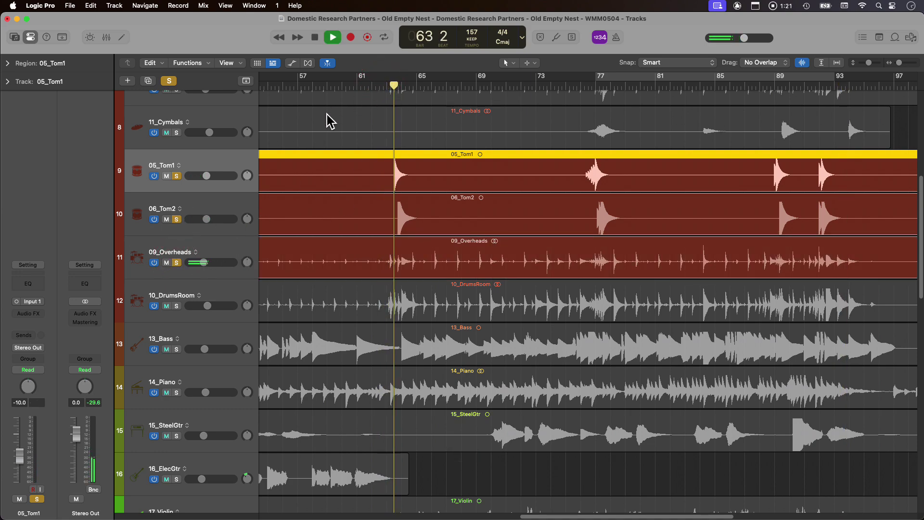
pyautogui.click(584, 85)
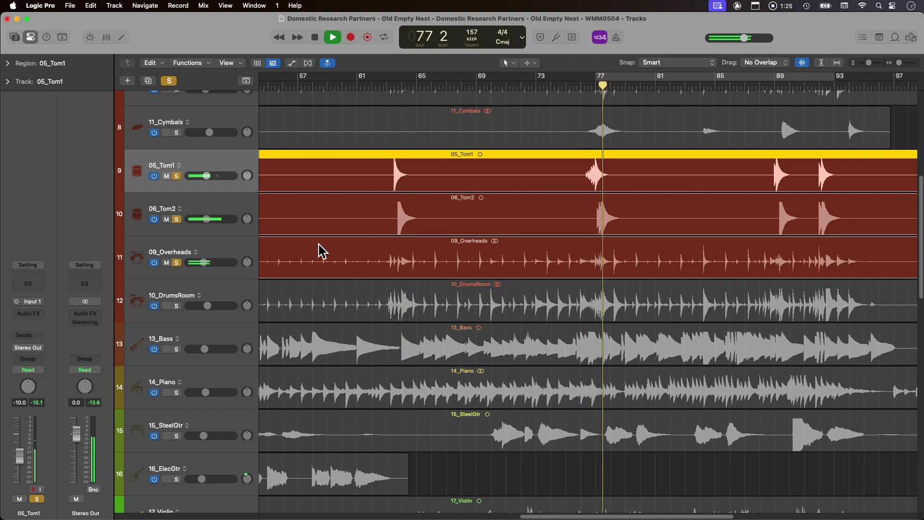
pyautogui.keyDown('shift'); pyautogui.click(185, 313); pyautogui.keyUp('shift')
pyautogui.press('space')
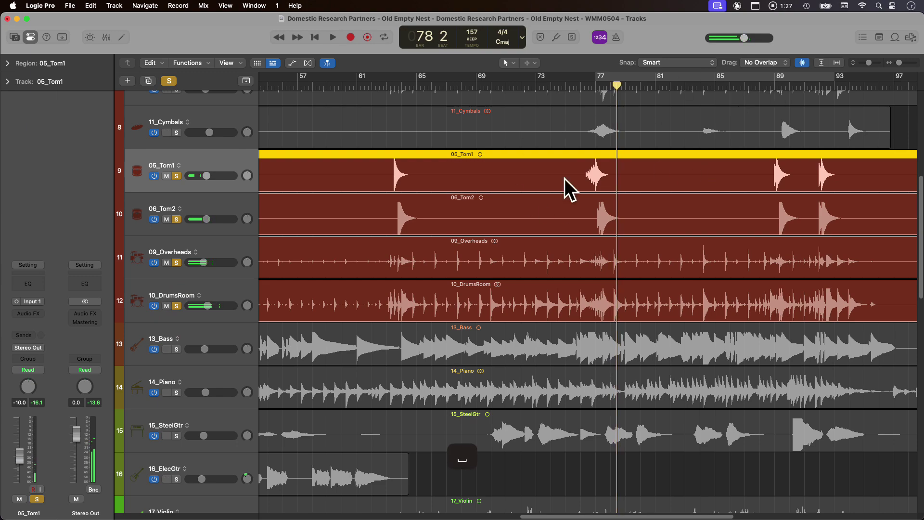
# Compare the hits in the two tom regions with the overheads and drum room waveforms.
pyautogui.click(466, 195)
pyautogui.click(473, 179)
pyautogui.click(462, 207)
pyautogui.click(453, 172)
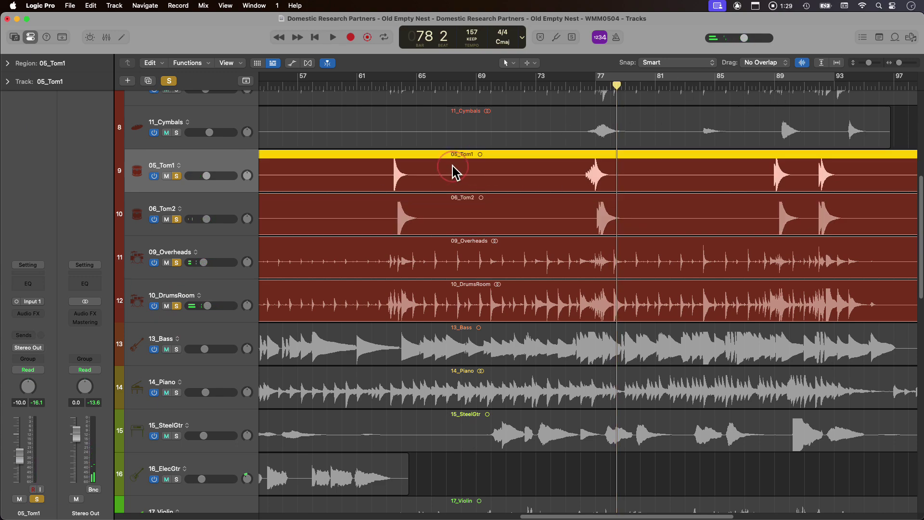
pyautogui.click(413, 225)
pyautogui.click(425, 174)
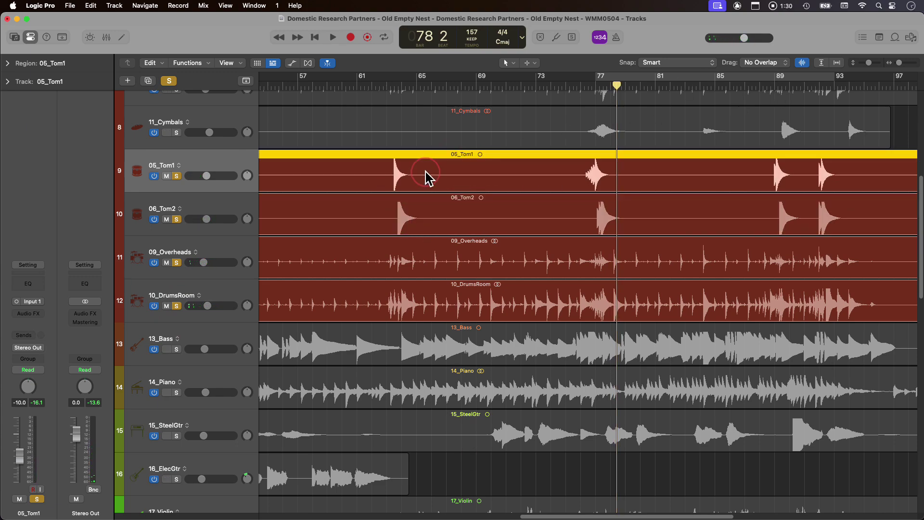
pyautogui.click(409, 308)
pyautogui.click(417, 269)
pyautogui.click(413, 299)
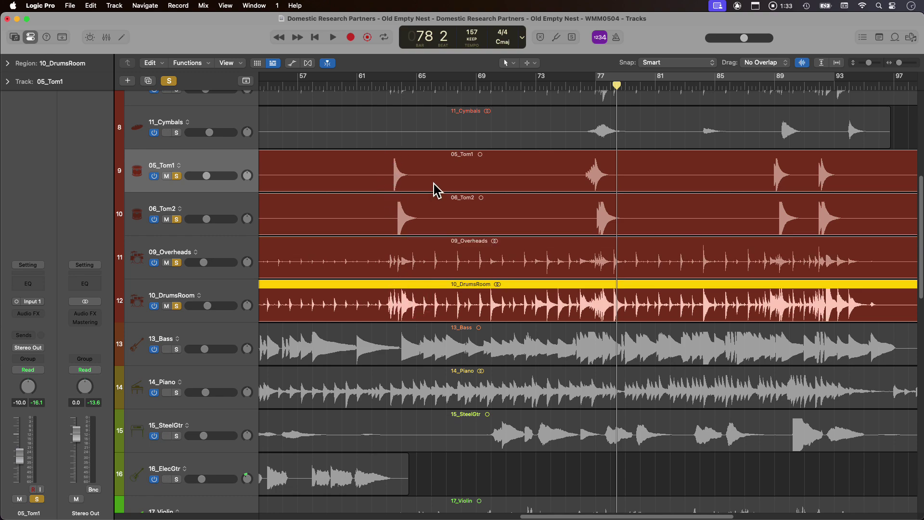
pyautogui.click(413, 171)
pyautogui.click(417, 206)
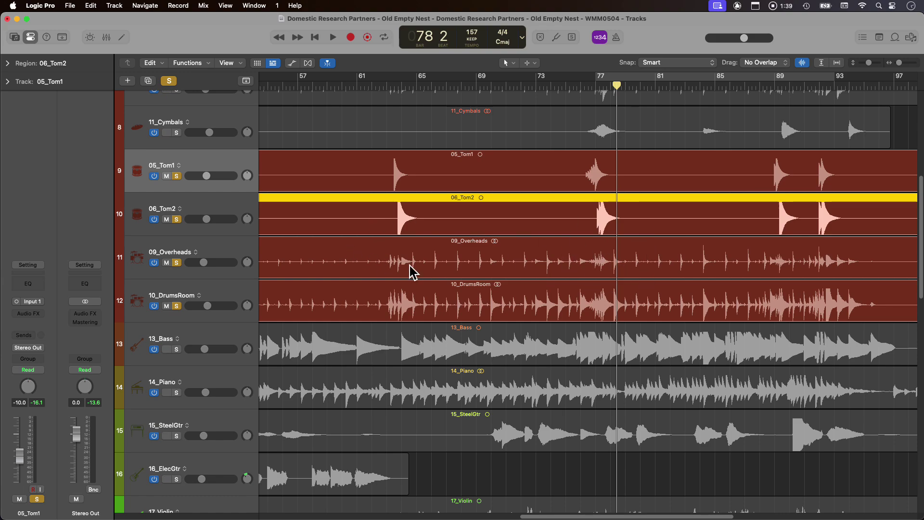
# Listen to the soloed toms, overheads and room from just before bar 89 through the last fill.
pyautogui.scroll(6, 487, 207)
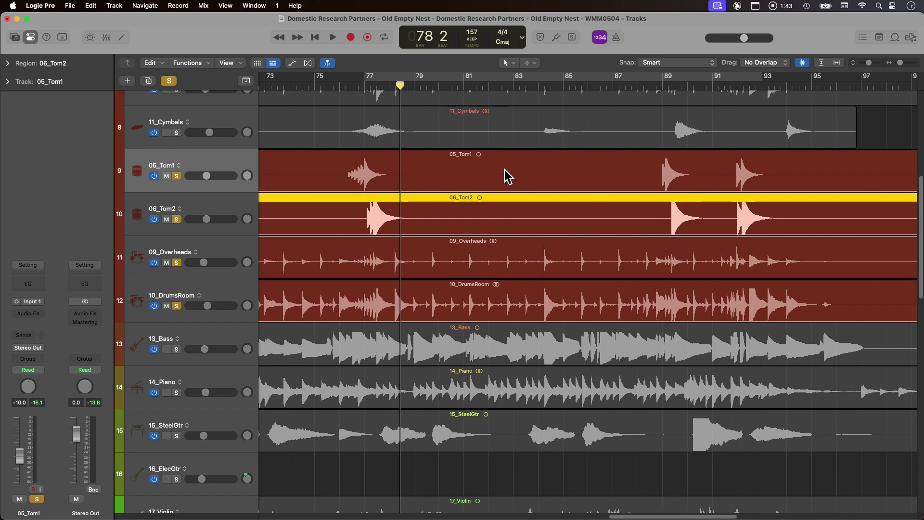
pyautogui.click(653, 84)
pyautogui.press('space')
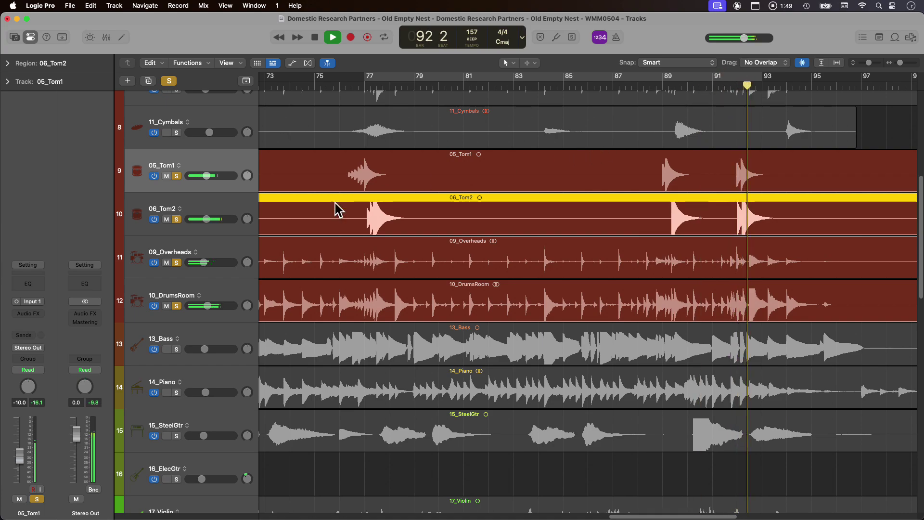
pyautogui.scroll(-3, 539, 221)
pyautogui.press('space')
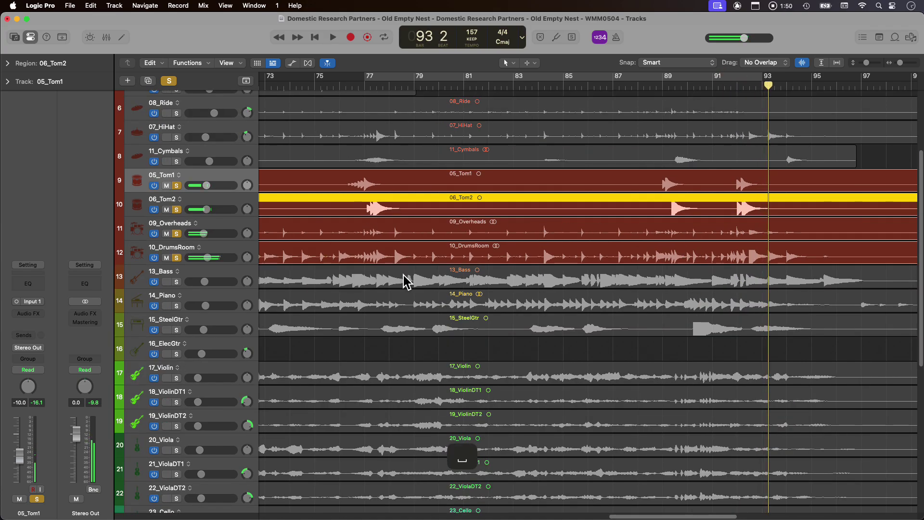
# Clear the solos, solo only 06_Tom2 and listen to its last two fills from bar 89.
pyautogui.click(202, 183)
pyautogui.click(236, 200)
pyautogui.click(232, 172)
pyautogui.keyDown('alt'); pyautogui.click(176, 209); pyautogui.keyUp('alt')
pyautogui.click(177, 209)
pyautogui.click(676, 87)
pyautogui.press('space')
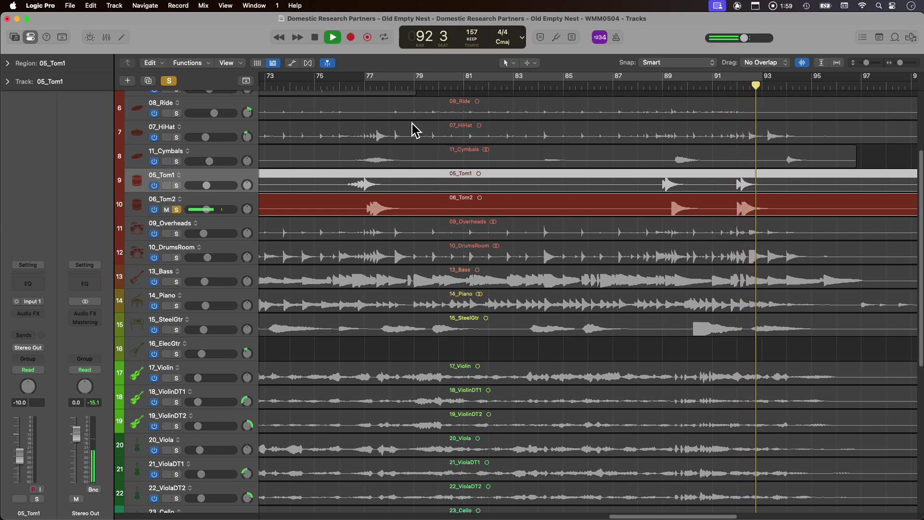
pyautogui.press('space')
# Switch the solo to 05_Tom1 and listen to its last fill from bar 91.
pyautogui.click(177, 210)
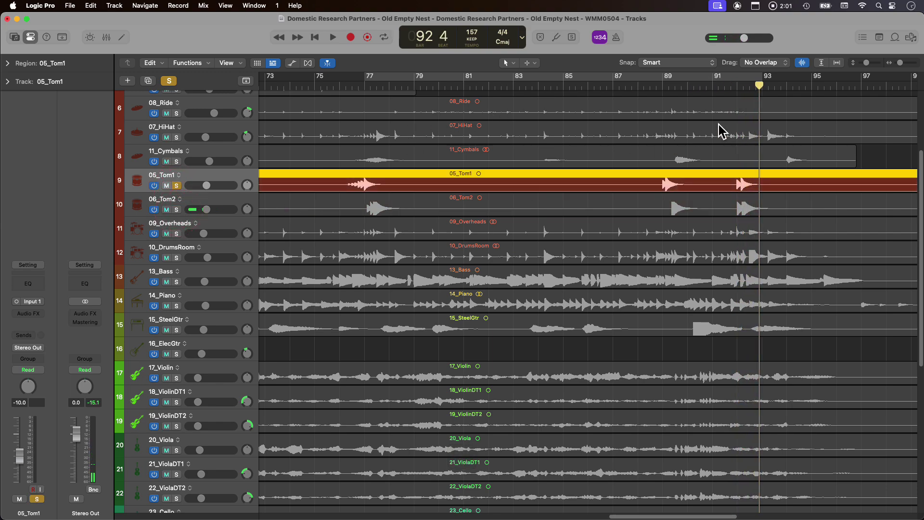
pyautogui.click(727, 81)
pyautogui.press('space')
pyautogui.press('space')
# Solo 06_Tom2 instead of 05_Tom1 and insert a mono Channel EQ on its track.
pyautogui.click(177, 210)
pyautogui.click(176, 185)
pyautogui.click(223, 197)
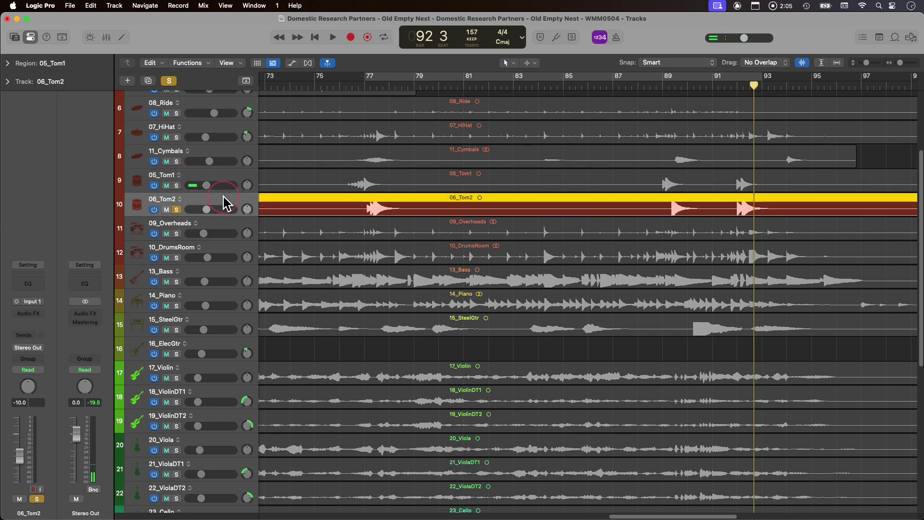
pyautogui.click(28, 314)
pyautogui.moveTo(56, 298)
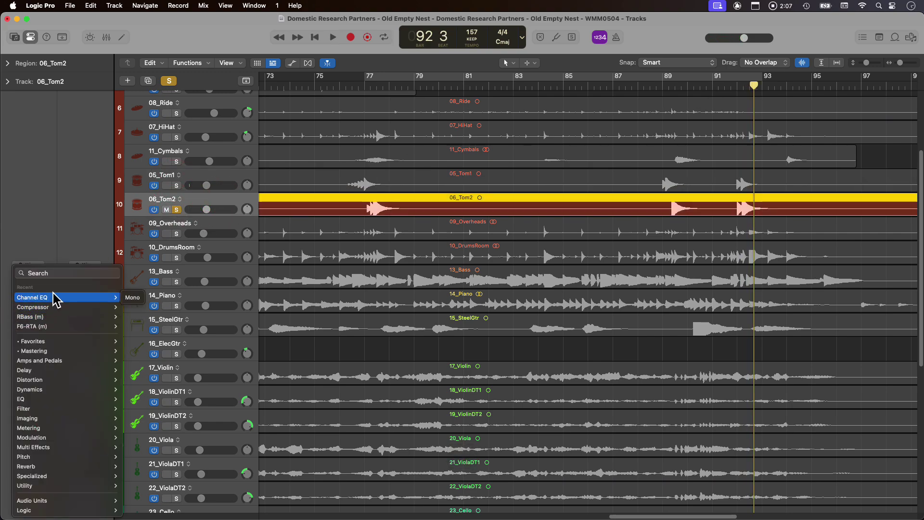
pyautogui.click(130, 298)
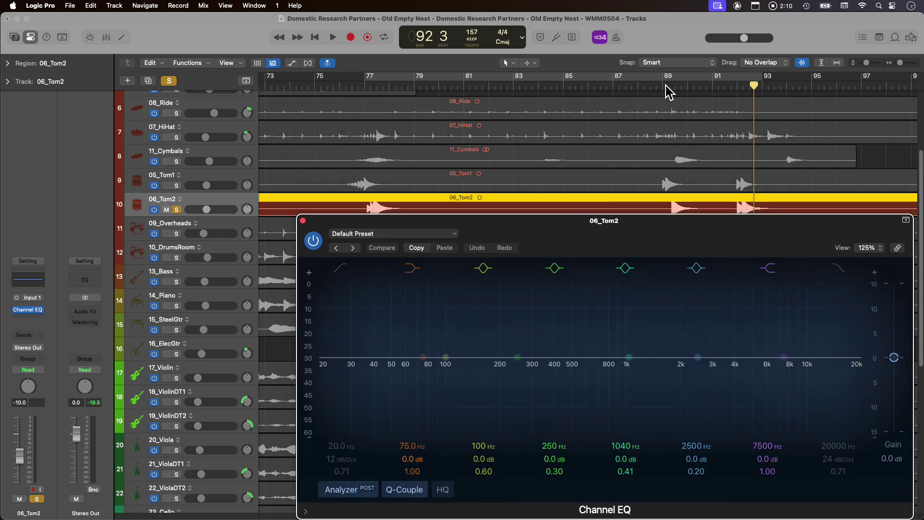
# Play 06_Tom2 from bar 89 to view its spectrum in the Channel EQ, moving the plug-in window clear of the timeline.
pyautogui.click(669, 92)
pyautogui.press('space')
pyautogui.moveTo(659, 238); pyautogui.dragTo(612, 197)
pyautogui.press('space')
# Enable the Channel EQ's low cut on 06_Tom2 at 46 Hz with a 24 dB/Oct slope and a Q of 0.79.
pyautogui.click(295, 229)
pyautogui.moveTo(295, 410); pyautogui.dragTo(294, 387)
pyautogui.moveTo(302, 433)
pyautogui.mouseDown()
pyautogui.moveTo(302, 422)
pyautogui.moveTo(302, 432)
pyautogui.mouseUp()
pyautogui.keyDown('alt'); pyautogui.click(300, 422); pyautogui.keyUp('alt')
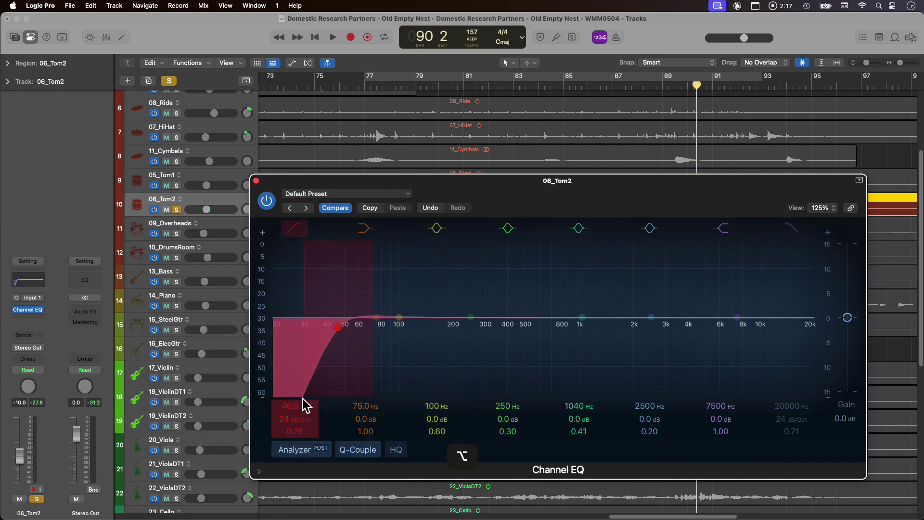
# Replay the 06_Tom2 hit from bar 89 and boost the 100 Hz EQ band by 2.6 dB at 106 Hz.
pyautogui.click(668, 87)
pyautogui.press('space')
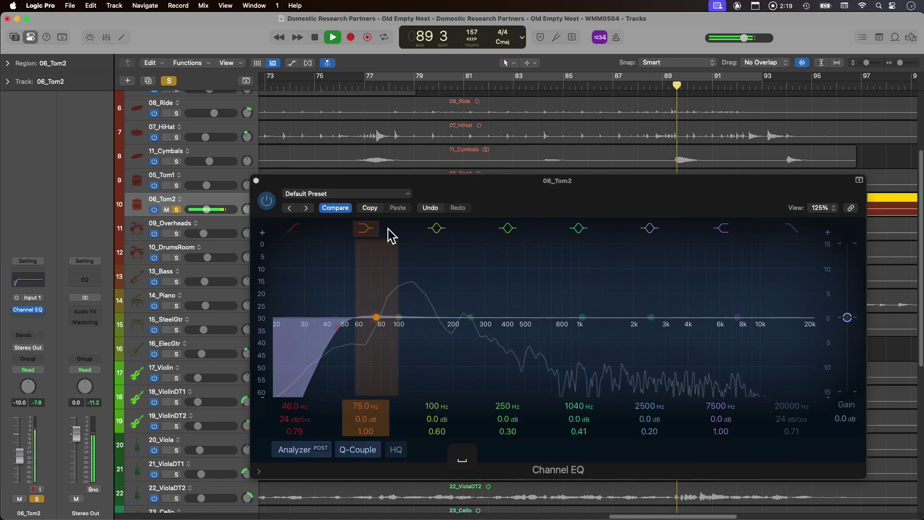
pyautogui.press('space')
pyautogui.moveTo(404, 319); pyautogui.dragTo(405, 306)
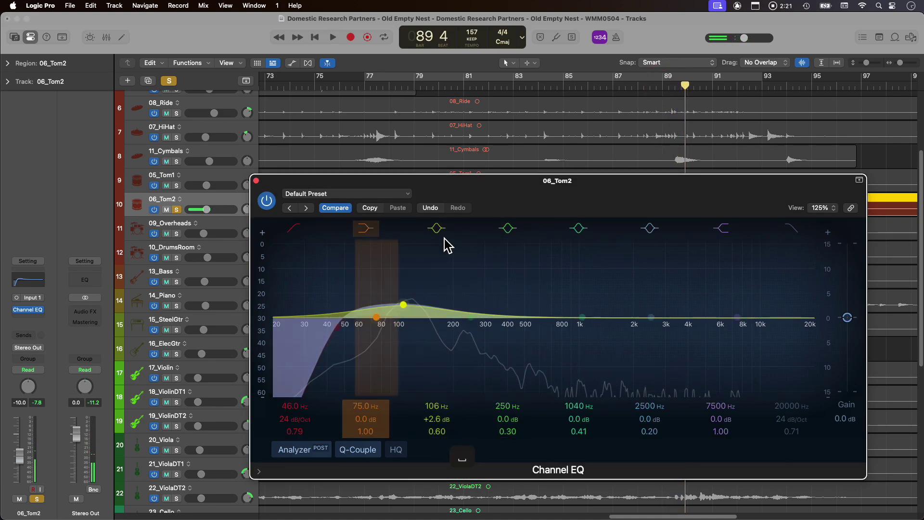
pyautogui.press('space')
pyautogui.click(678, 83)
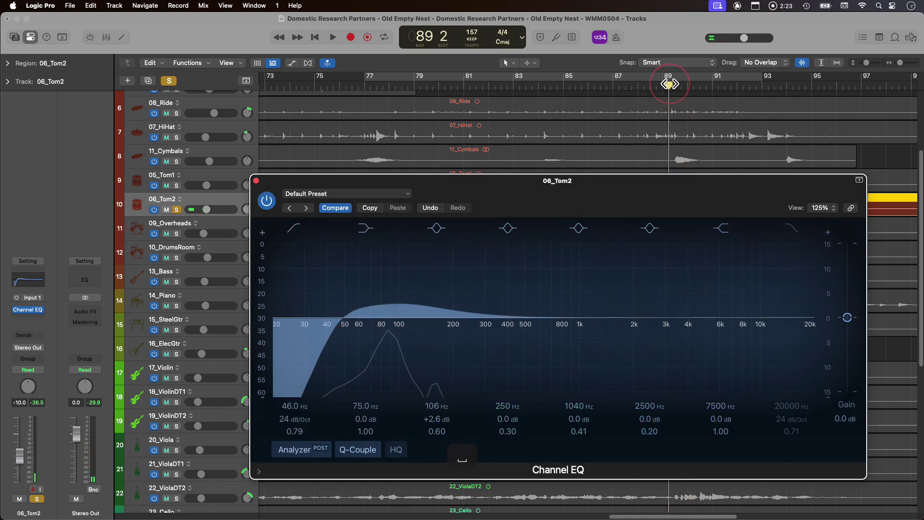
# Reduce the low EQ boost on 06_Tom2 to +1.6 dB at 104 Hz and close the Channel EQ.
pyautogui.press('space')
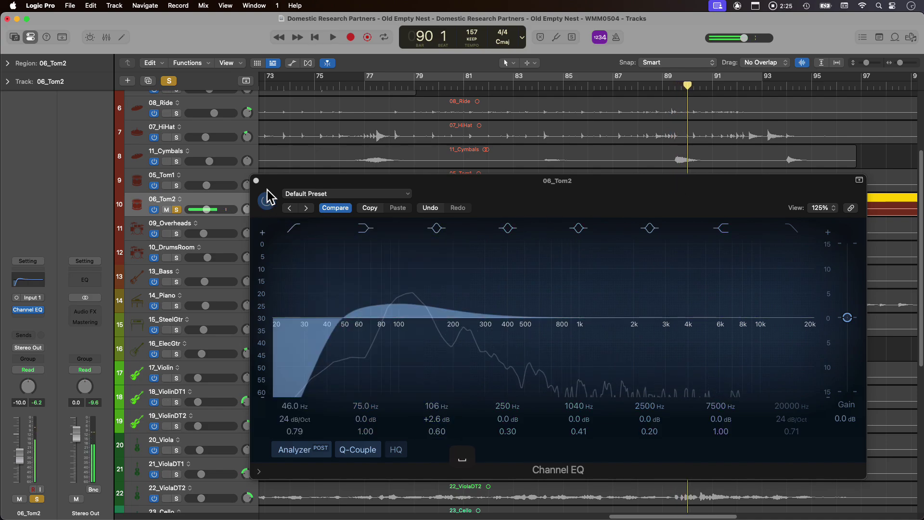
pyautogui.moveTo(402, 308); pyautogui.dragTo(402, 313)
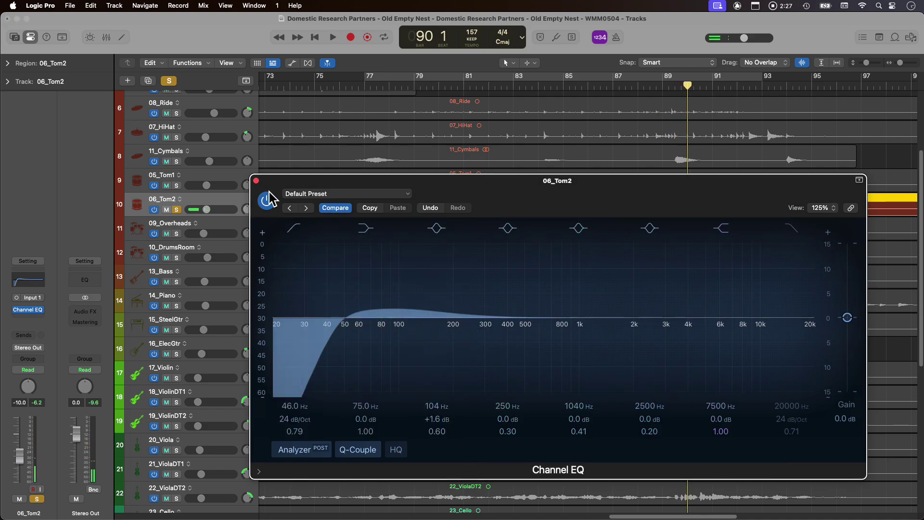
pyautogui.click(255, 180)
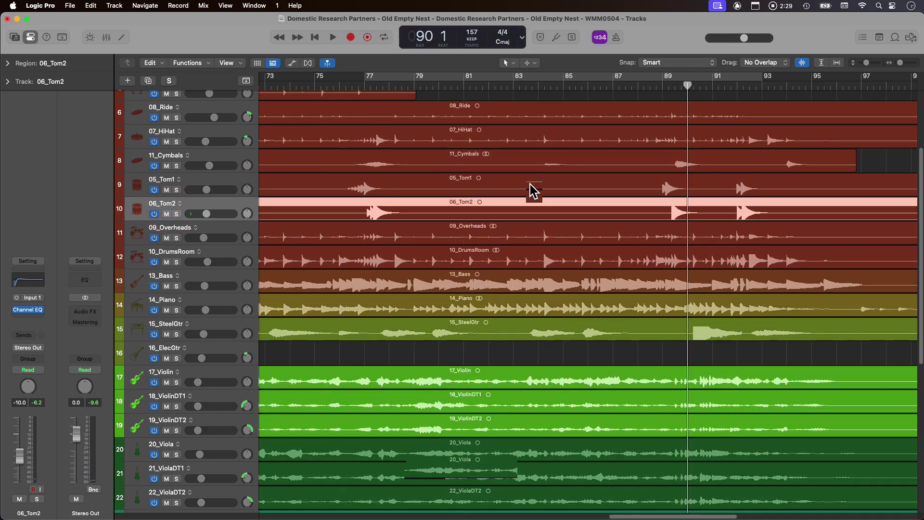
# Pan 05_Tom1 to +20 and 06_Tom2 to -20.
pyautogui.scroll(3, 519, 211)
pyautogui.keyDown('shift'); pyautogui.click(208, 237); pyautogui.keyUp('shift')
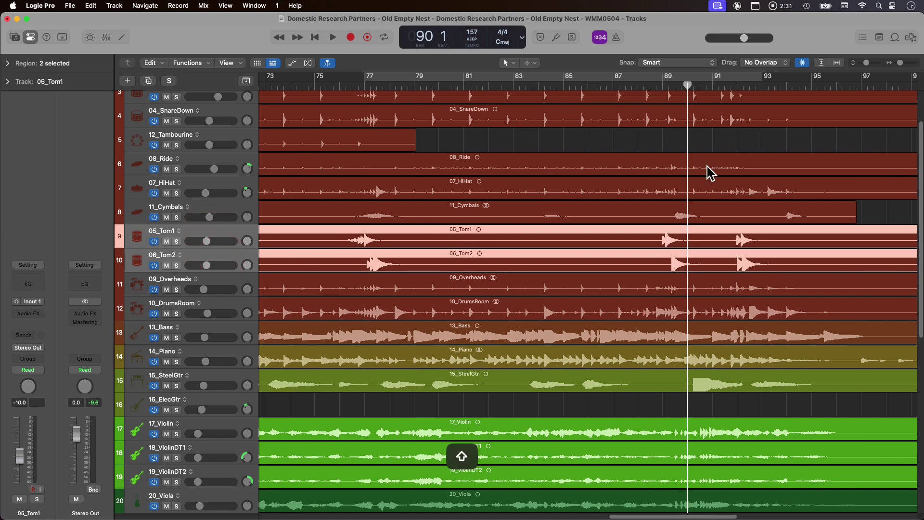
pyautogui.click(660, 86)
pyautogui.click(652, 86)
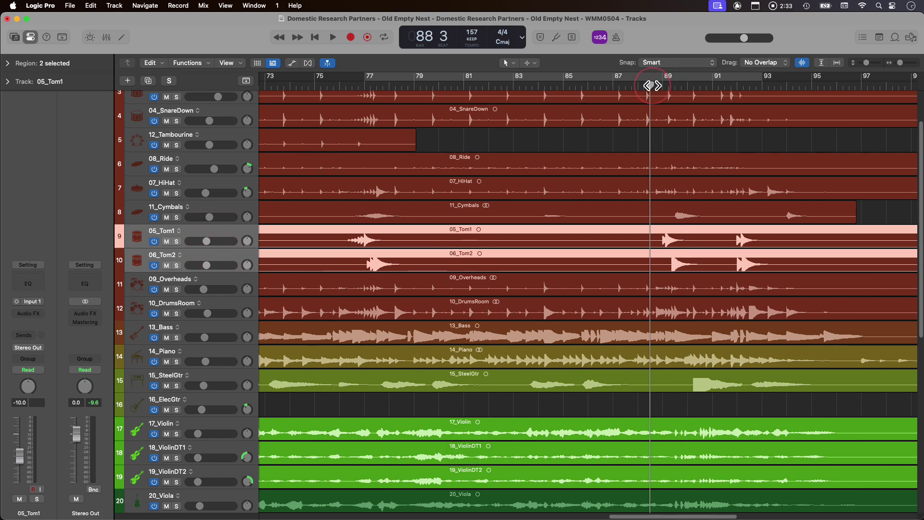
pyautogui.click(240, 239)
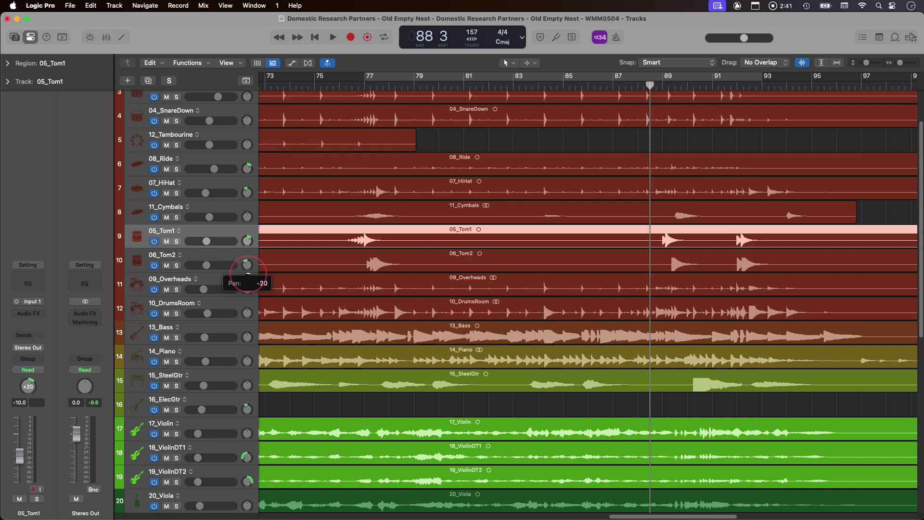
# Pull the volume of both tom tracks all the way down and play the mix from about bar 74.
pyautogui.keyDown('shift'); pyautogui.click(238, 258); pyautogui.keyUp('shift')
pyautogui.moveTo(207, 241); pyautogui.dragTo(189, 242)
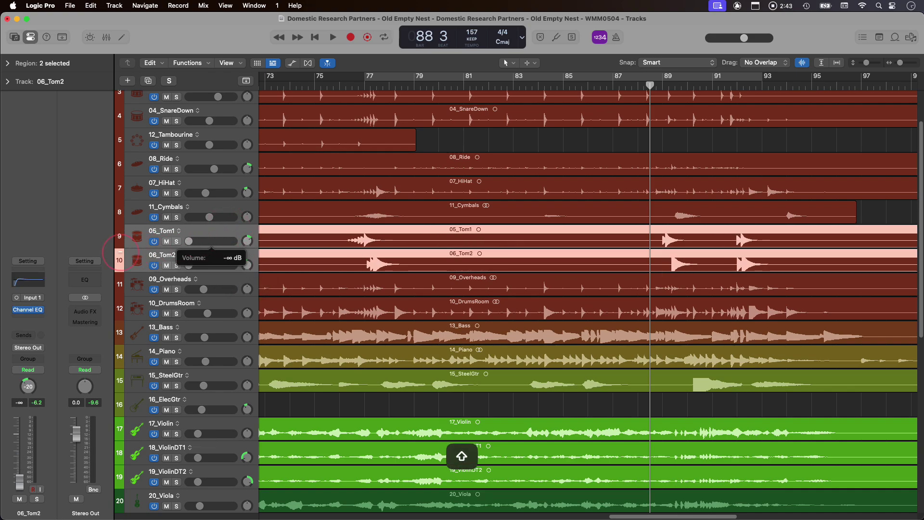
pyautogui.click(309, 86)
pyautogui.press('space')
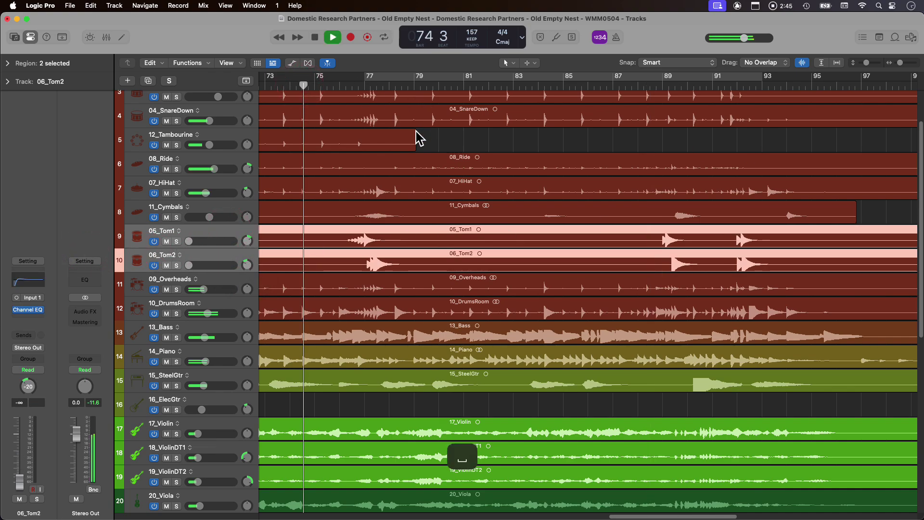
pyautogui.press('x')
pyautogui.press('x')
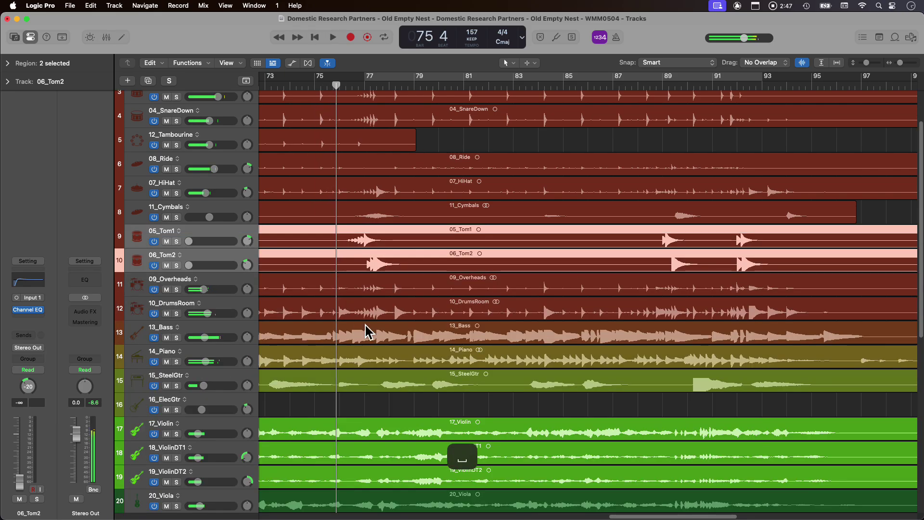
# Stop playback and mute 26_LeadVox and the backing vocal tracks 27 to 32.
pyautogui.press('space')
pyautogui.scroll(-10, 385, 327)
pyautogui.moveTo(167, 337); pyautogui.dragTo(167, 361)
pyautogui.click(166, 313)
pyautogui.scroll(10, 266, 288)
# Show the mixer and bring both tom faders up to -9.0 dB while replaying the fill around bar 76.
pyautogui.press('space')
pyautogui.press('x')
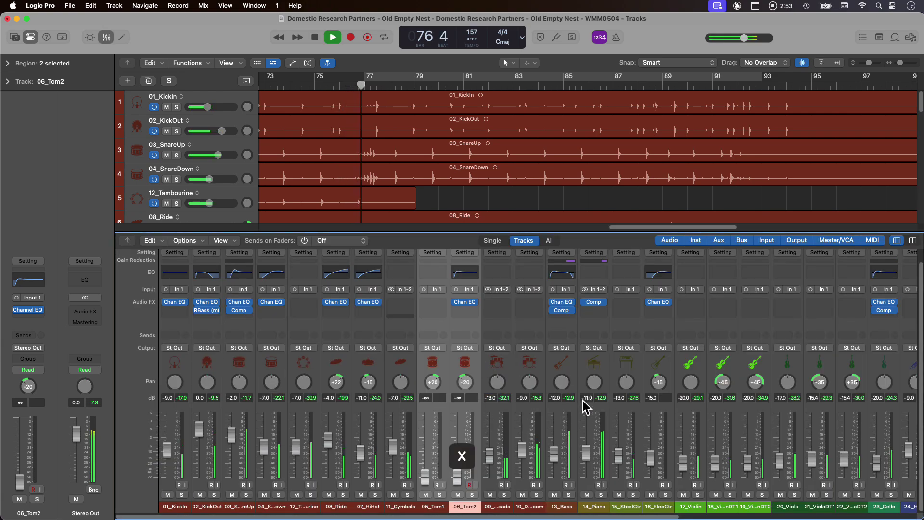
pyautogui.click(330, 82)
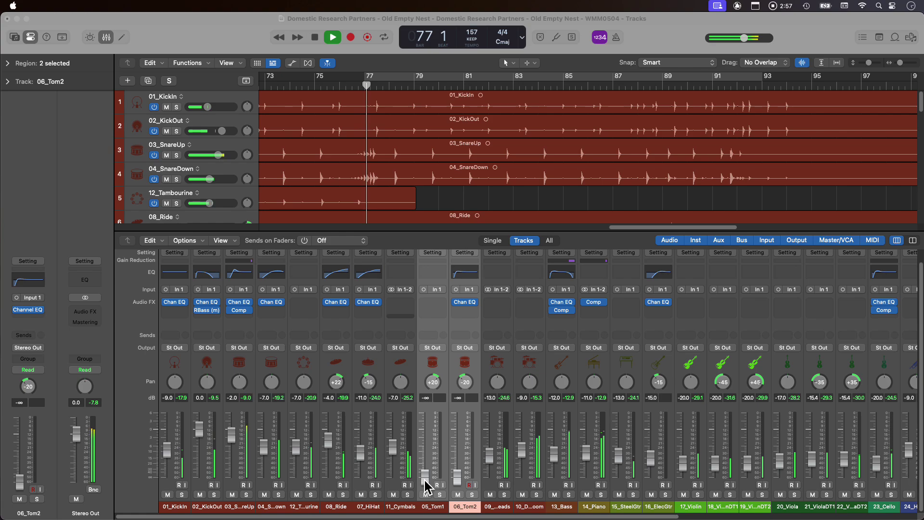
pyautogui.click(336, 83)
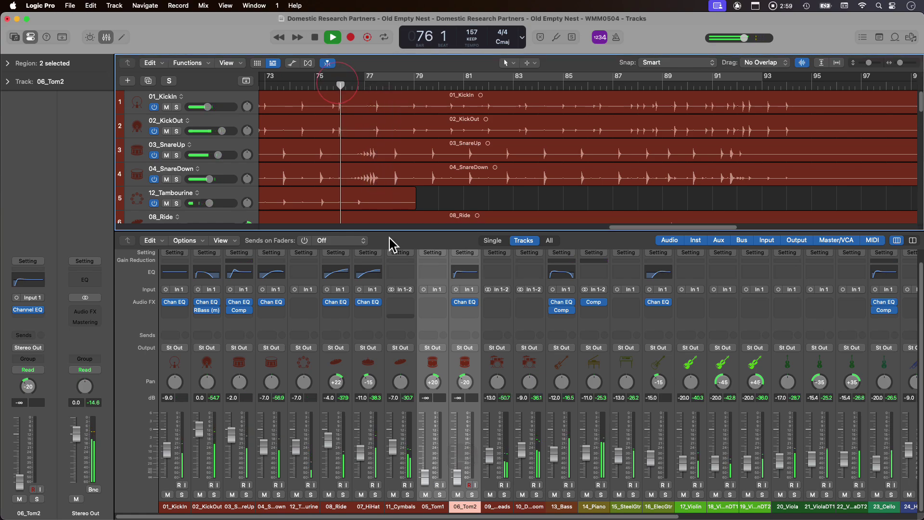
pyautogui.moveTo(433, 459); pyautogui.dragTo(433, 423)
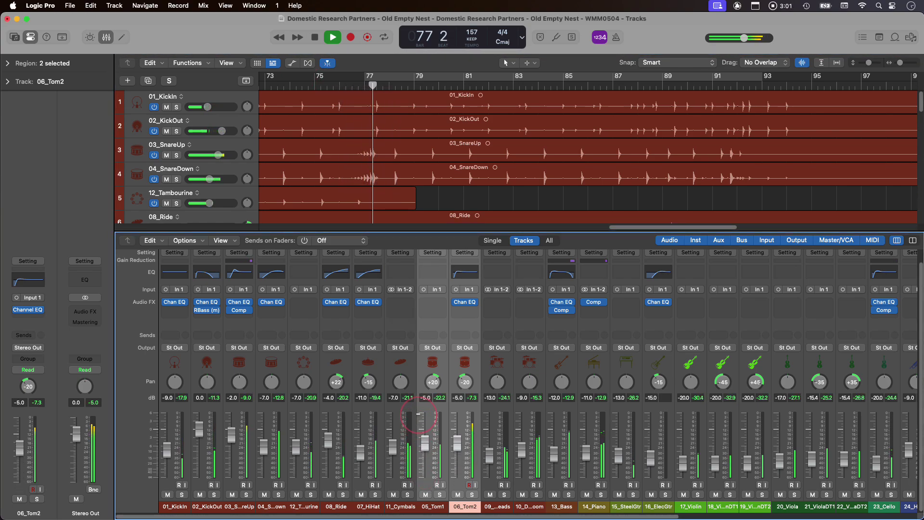
pyautogui.click(342, 83)
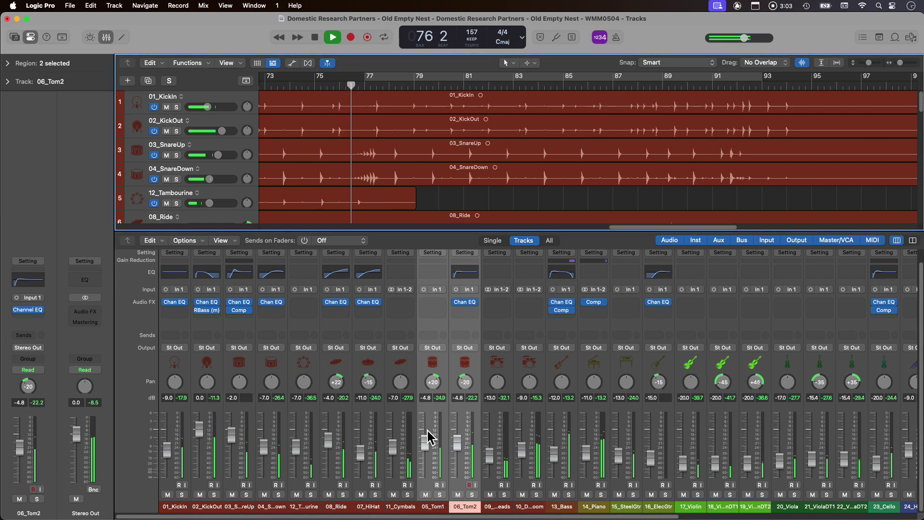
pyautogui.moveTo(429, 437); pyautogui.dragTo(424, 451)
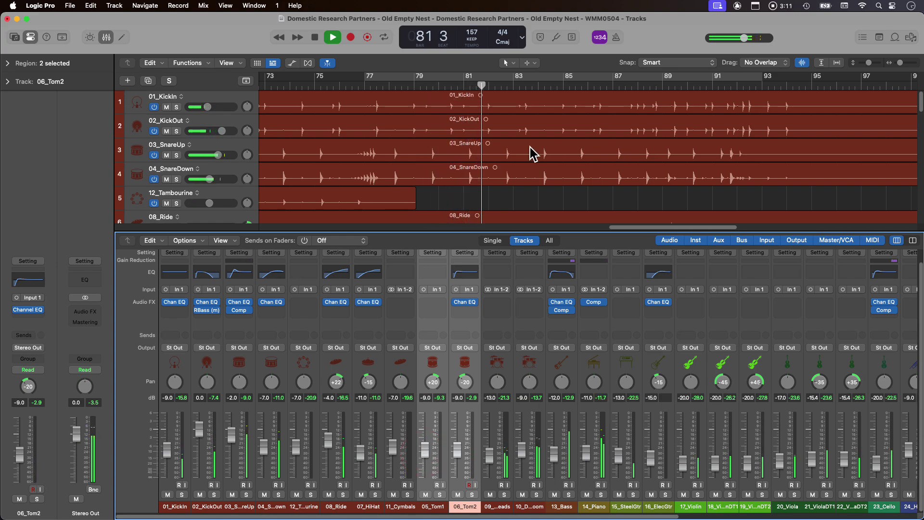
# Play the later tom fills from about bar 88 and lower both tom faders to -13.0 dB.
pyautogui.scroll(-5, 543, 153)
pyautogui.click(645, 83)
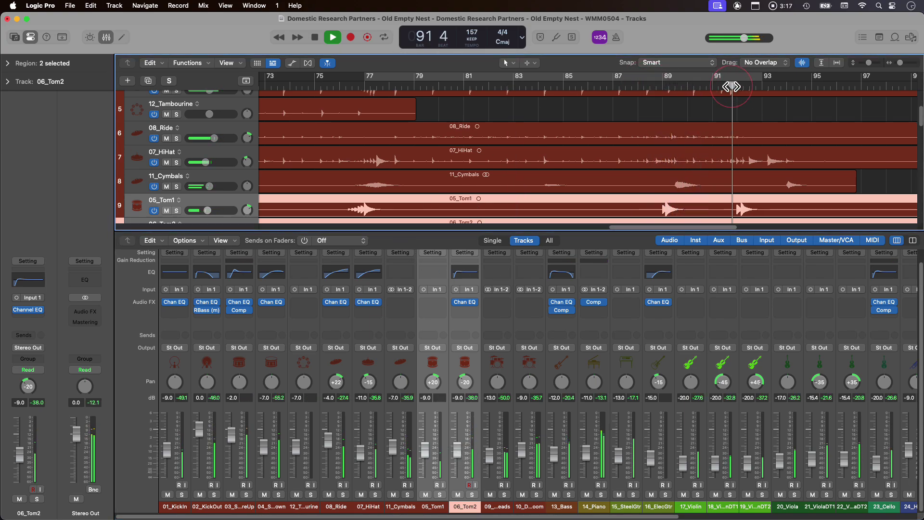
pyautogui.press('space')
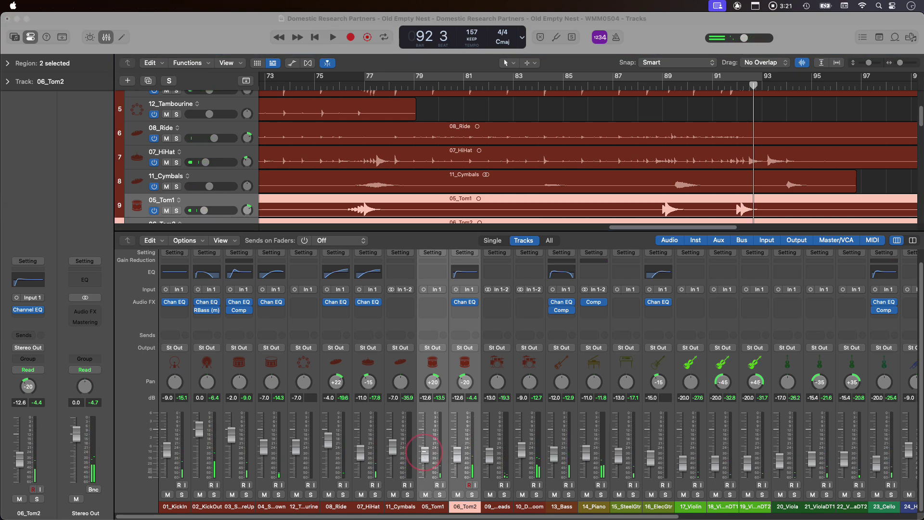
pyautogui.click(424, 453)
# Set both tom faders to -12.0 dB while replaying the fills from about bars 76 and 88, and hide the mixer.
pyautogui.click(329, 89)
pyautogui.press('space')
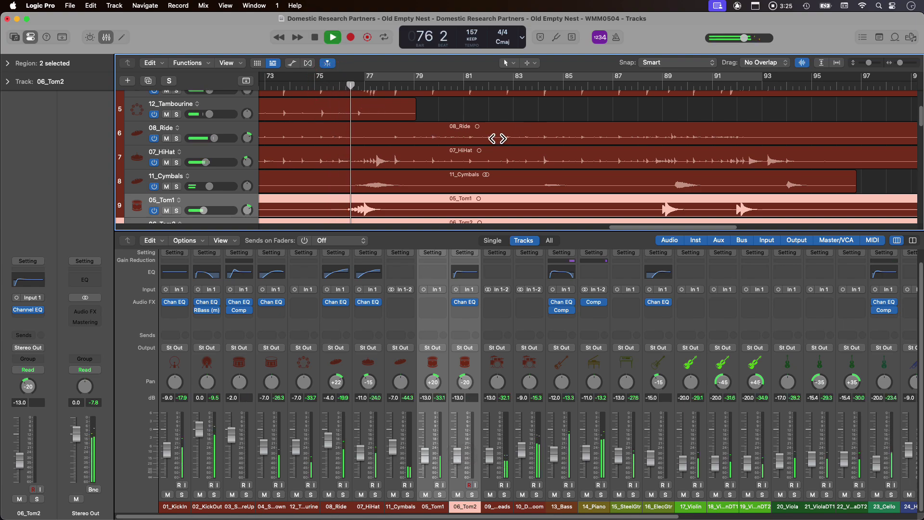
pyautogui.moveTo(425, 455); pyautogui.dragTo(425, 454)
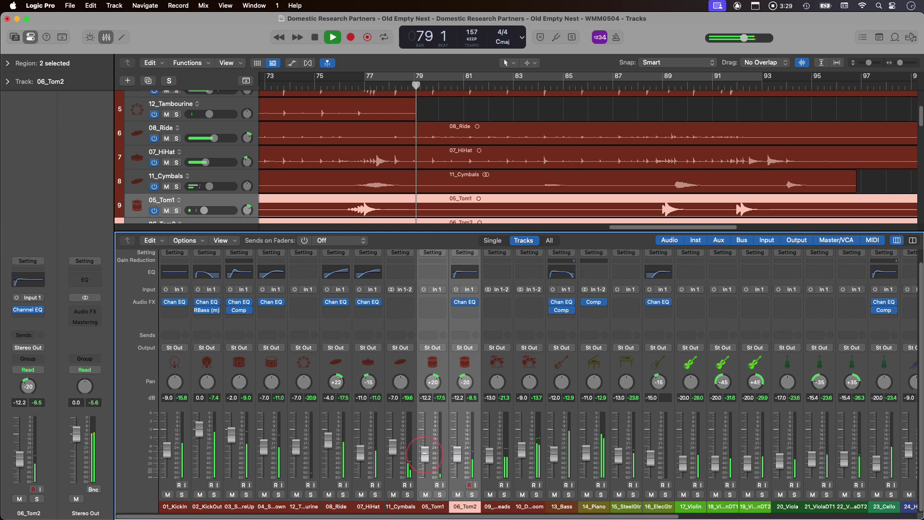
pyautogui.click(654, 86)
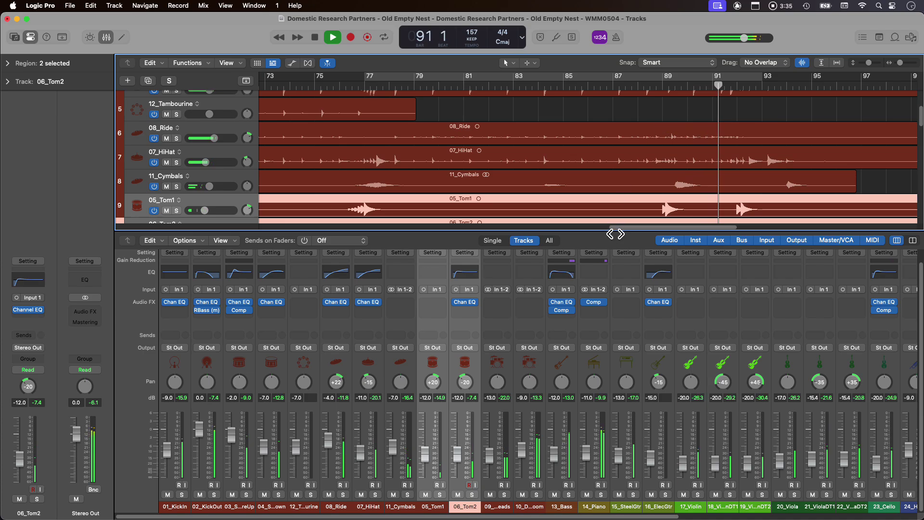
pyautogui.press('x')
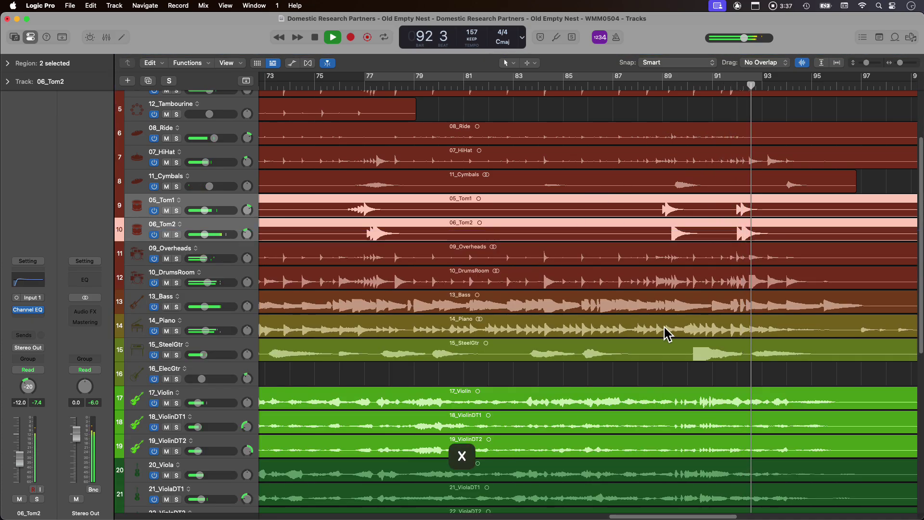
# Clear the region selection, enlarge the tracks and stop playback.
pyautogui.scroll(-10, 666, 330)
pyautogui.scroll(-5, 592, 303)
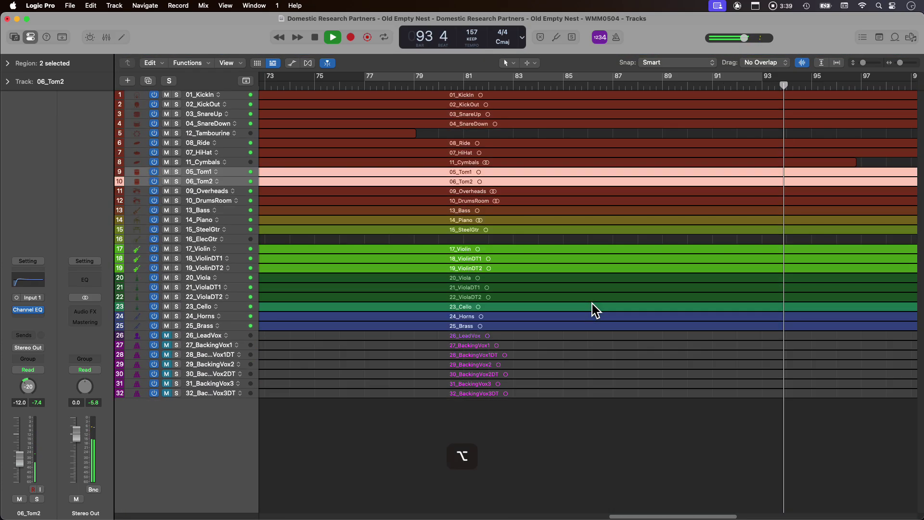
pyautogui.click(631, 424)
pyautogui.scroll(8, 621, 295)
pyautogui.press('space')
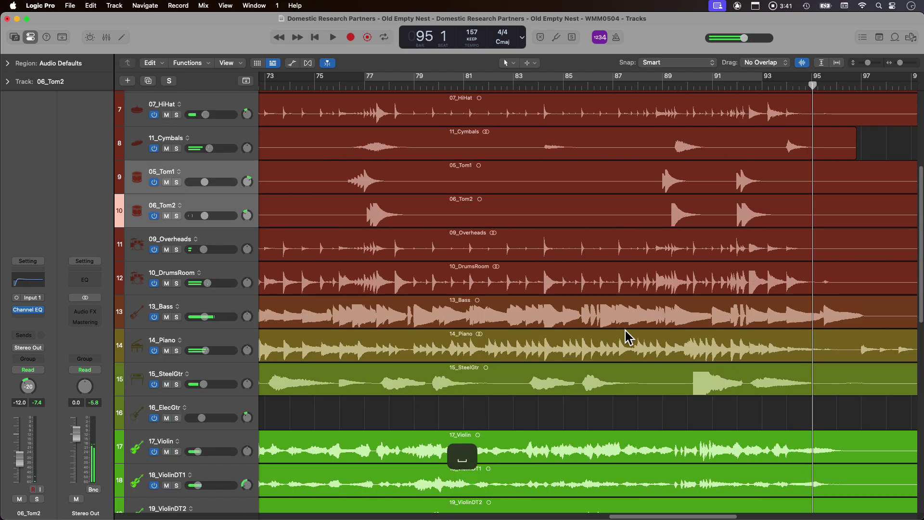
# Marquee-select the loud 15_SteelGtr note from bar 89 to about bar 92 and audition it soloed.
pyautogui.press('super')
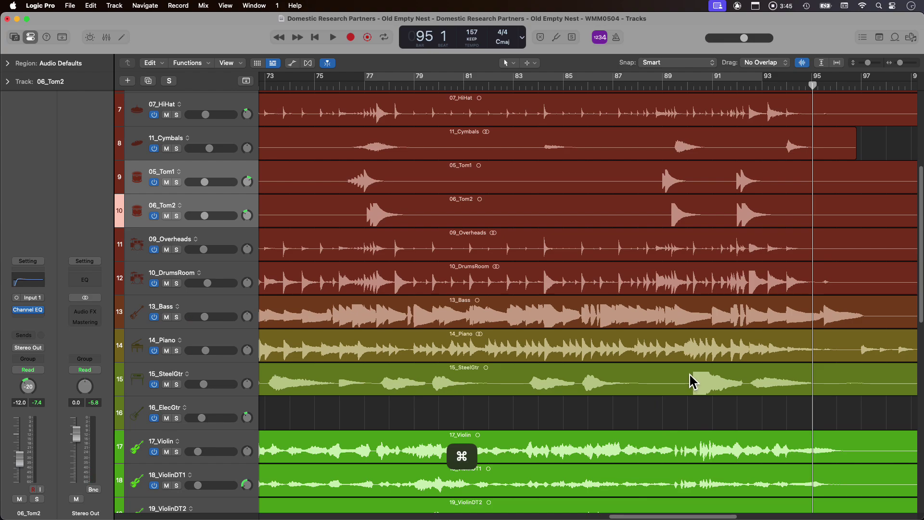
pyautogui.moveTo(685, 380); pyautogui.dragTo(746, 388)
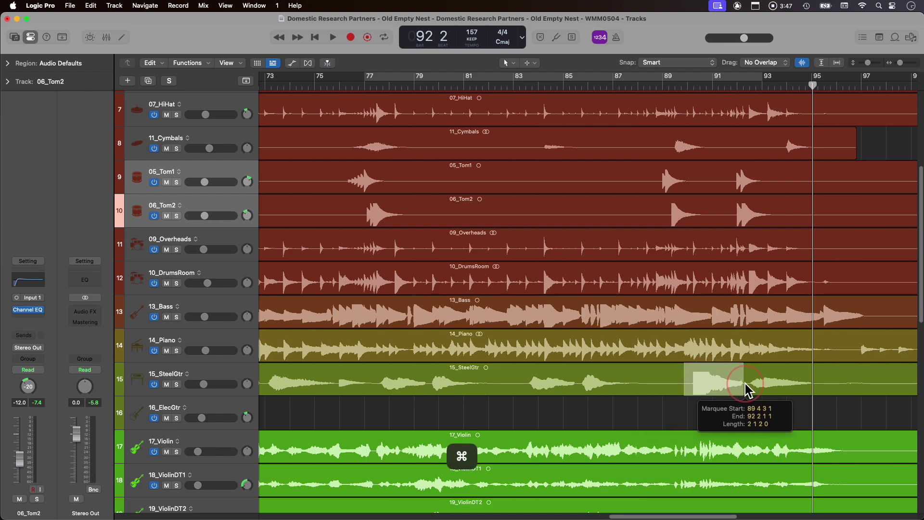
pyautogui.click(176, 385)
pyautogui.press('space')
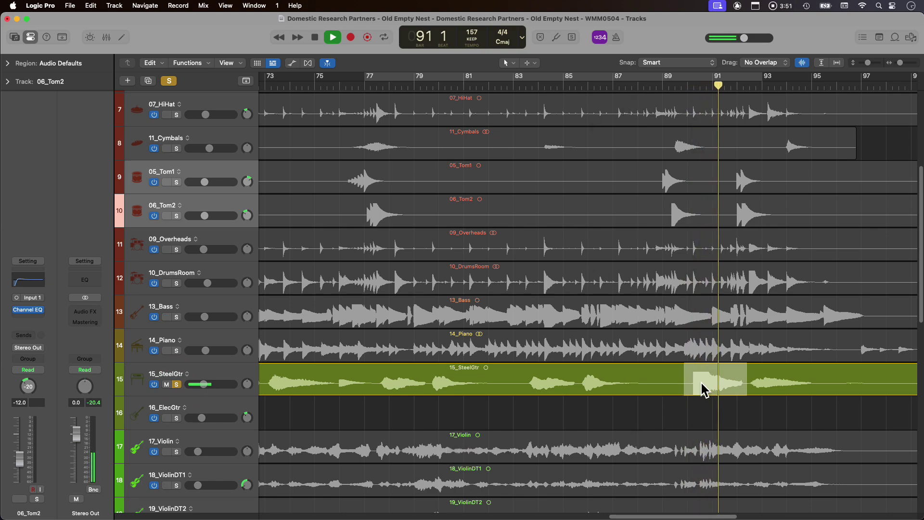
# Stop playback and lower the gain of the selected 15_SteelGtr passage by about 5.9 dB with the Gain tool.
pyautogui.press('space')
pyautogui.press('t')
pyautogui.press('g')
pyautogui.moveTo(707, 383); pyautogui.dragTo(708, 390)
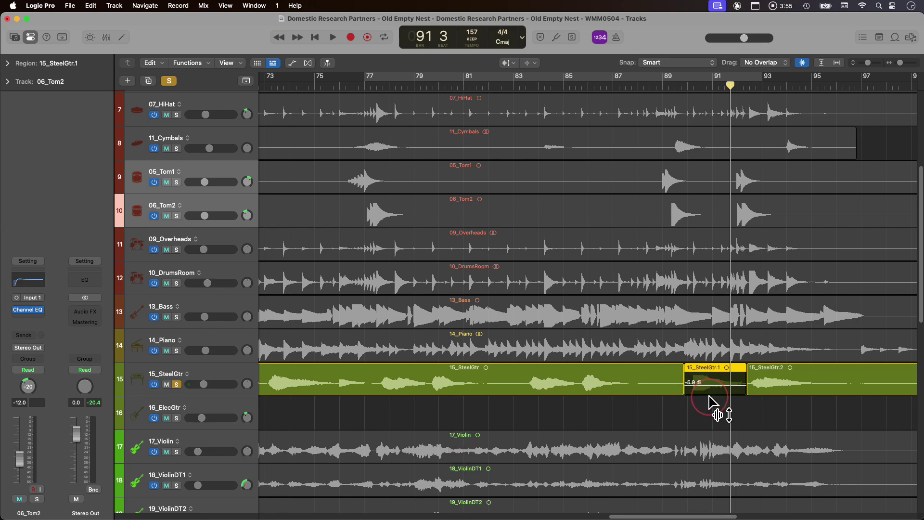
pyautogui.moveTo(714, 402); pyautogui.dragTo(714, 402)
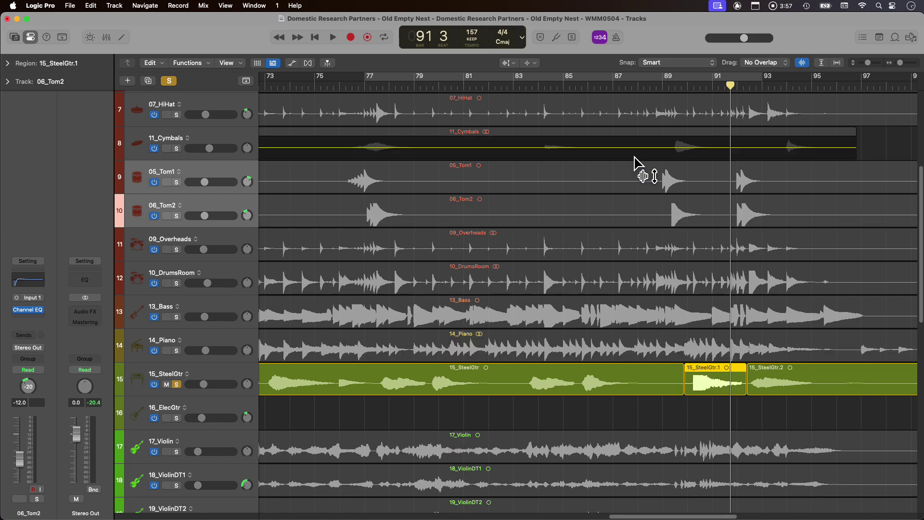
# Unsolo 15_SteelGtr, replay the full mix from about bar 89 and restore the Pointer tool.
pyautogui.click(664, 84)
pyautogui.press('space')
pyautogui.click(176, 384)
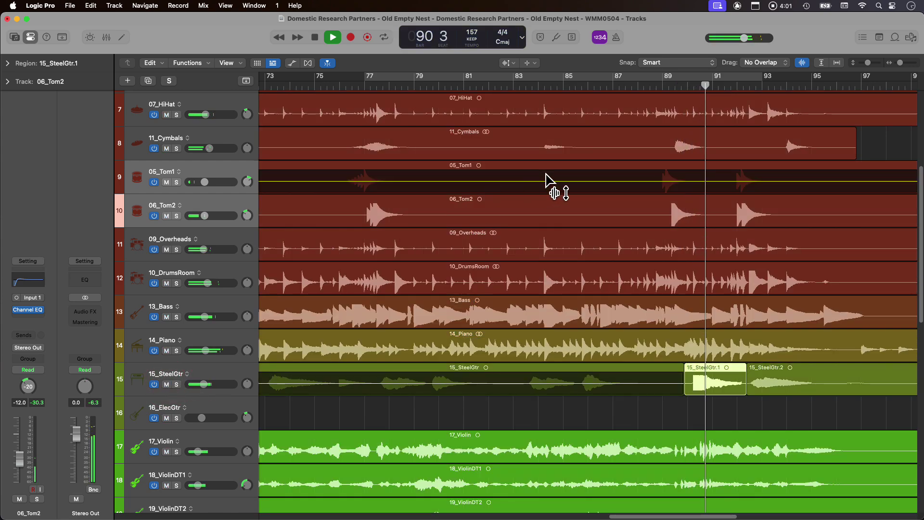
pyautogui.click(663, 84)
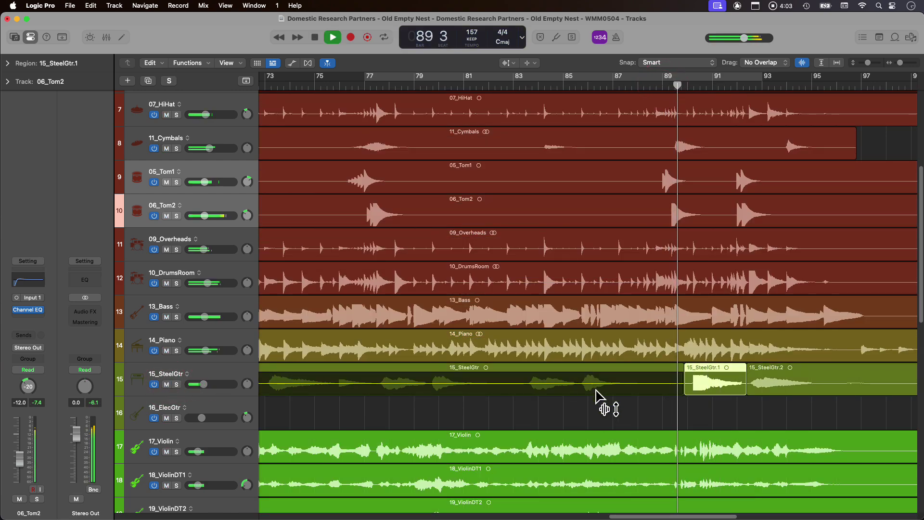
pyautogui.press('t')
pyautogui.press('t')
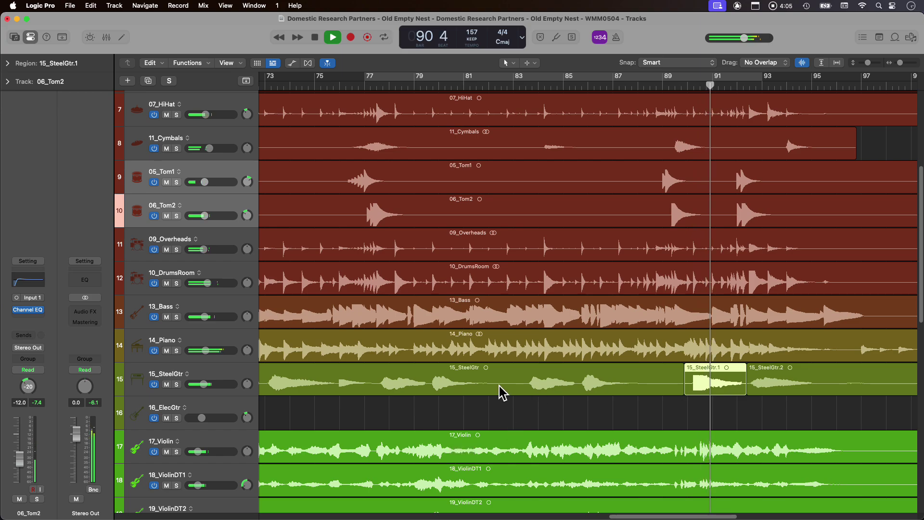
# Examine the arrangement down to the string, horn, brass and vocal tracks, stopping playback and clearing the region selection.
pyautogui.scroll(-3, 619, 371)
pyautogui.scroll(-3, 624, 371)
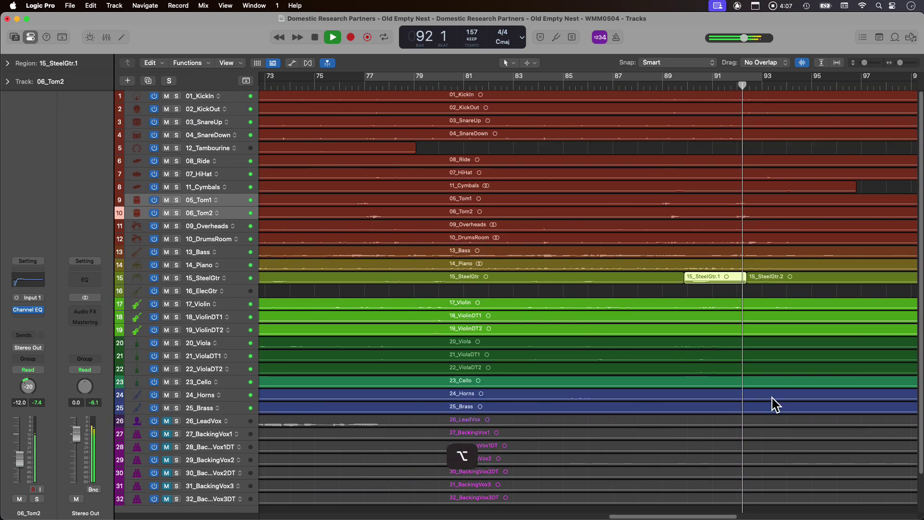
pyautogui.scroll(4, 695, 398)
pyautogui.scroll(-2, 694, 399)
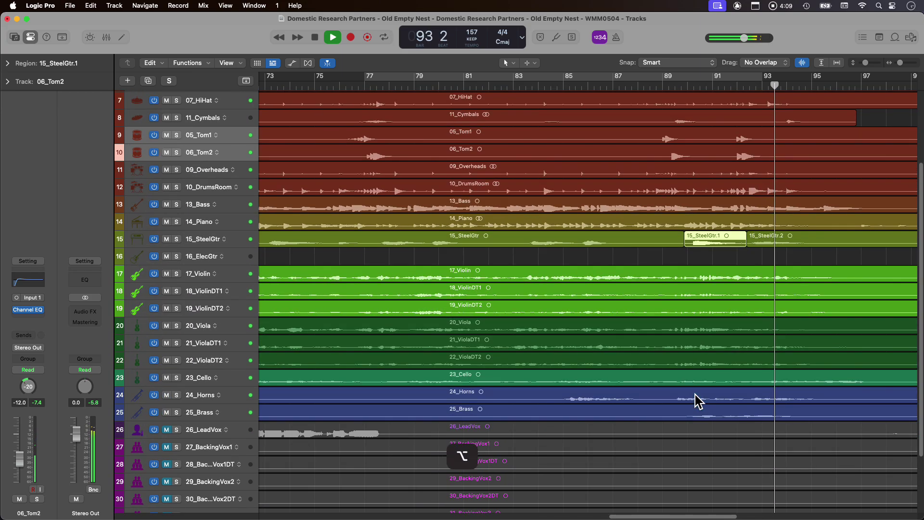
pyautogui.press('space')
pyautogui.click(536, 255)
pyautogui.scroll(1, 584, 309)
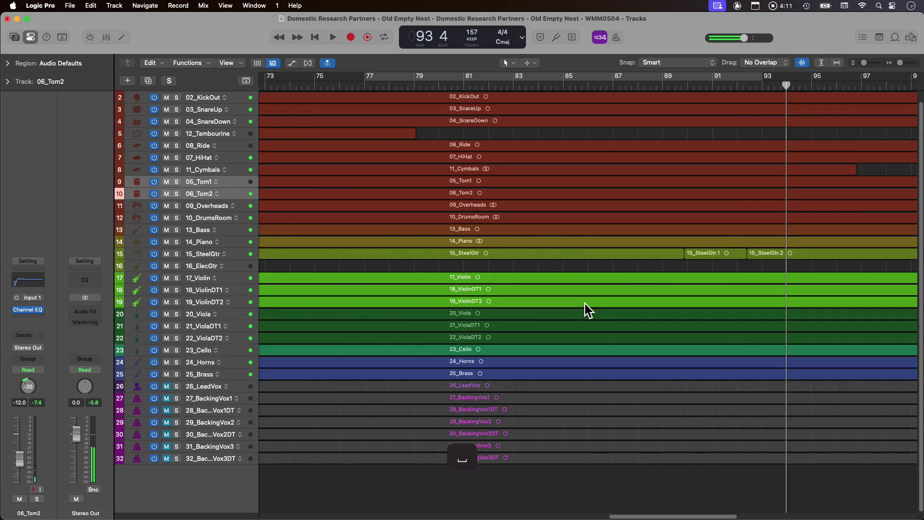
pyautogui.scroll(3, 533, 444)
pyautogui.scroll(-5, 528, 357)
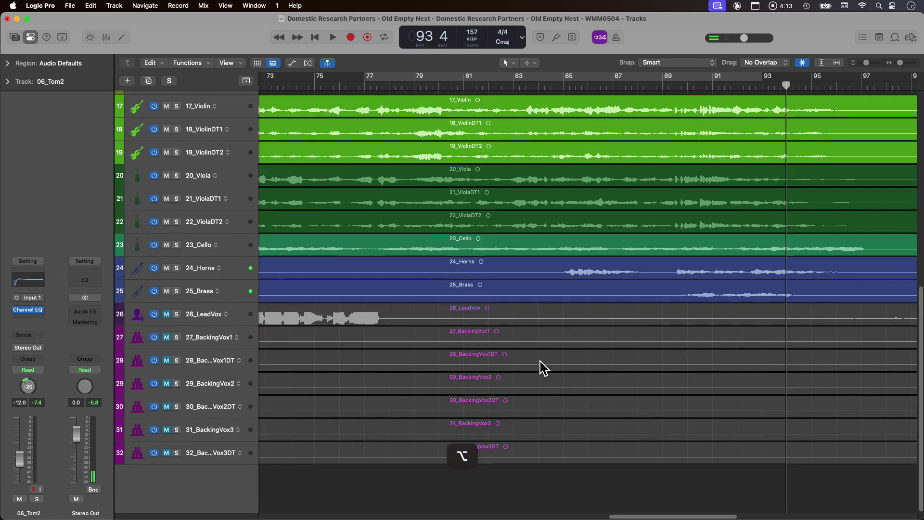
pyautogui.scroll(-6, 540, 361)
pyautogui.scroll(8, 419, 329)
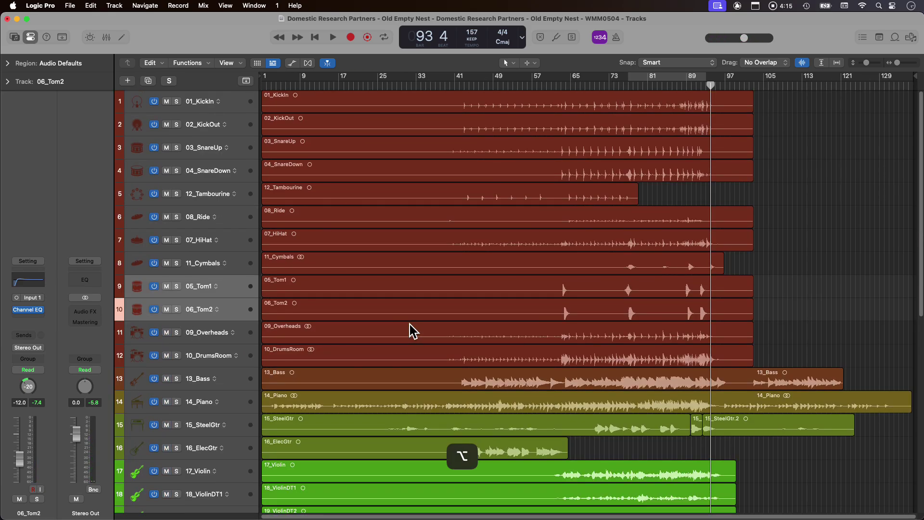
pyautogui.click(240, 268)
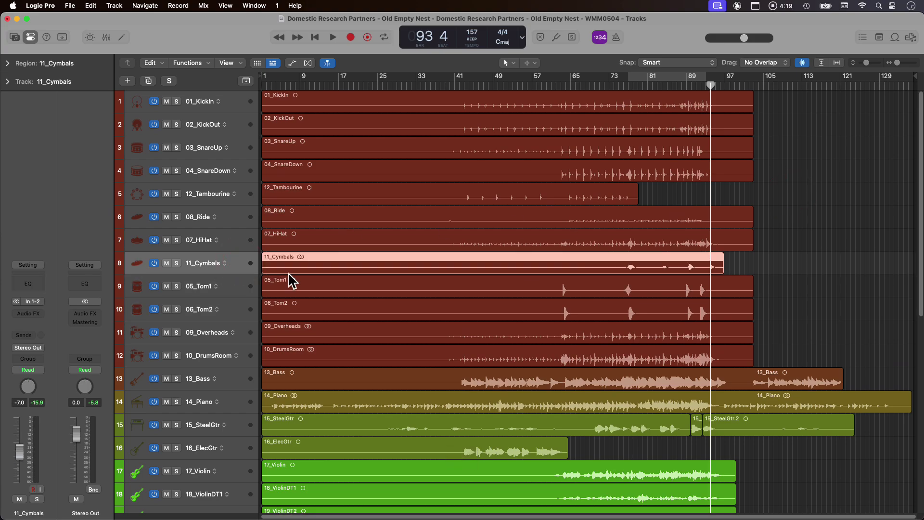
# Add a send from the 14_Piano track to Bus 1.
pyautogui.scroll(-5, 337, 289)
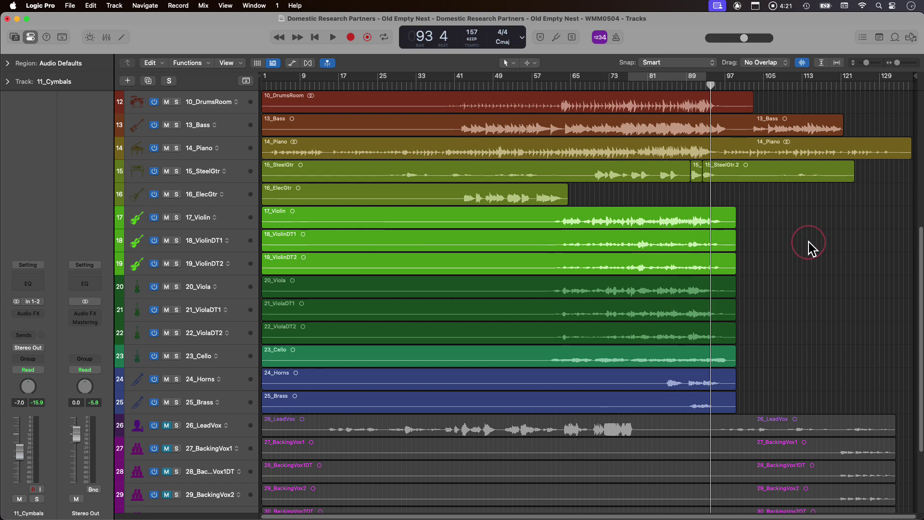
pyautogui.click(233, 153)
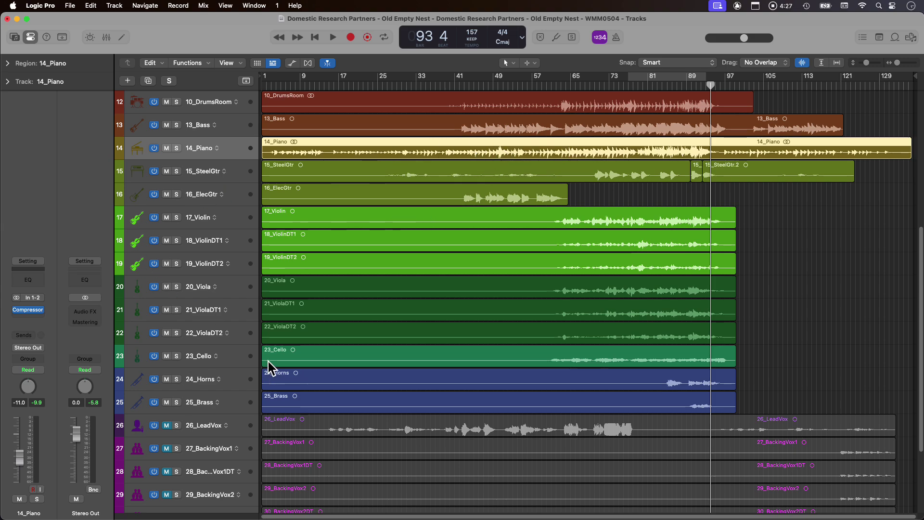
pyautogui.click(28, 340)
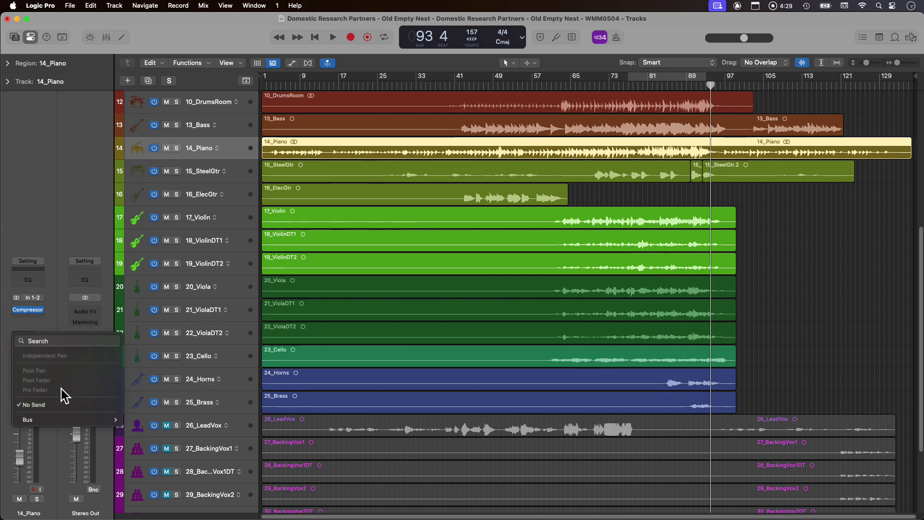
pyautogui.moveTo(48, 419)
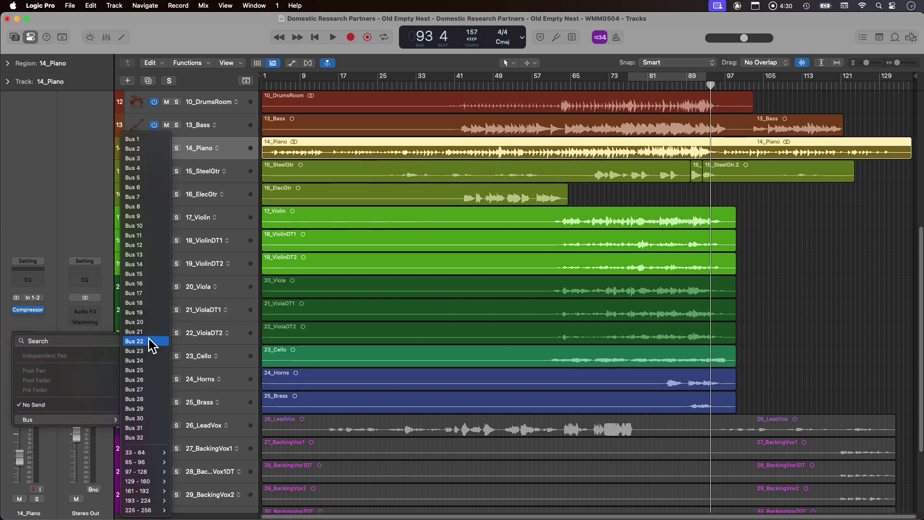
pyautogui.click(145, 139)
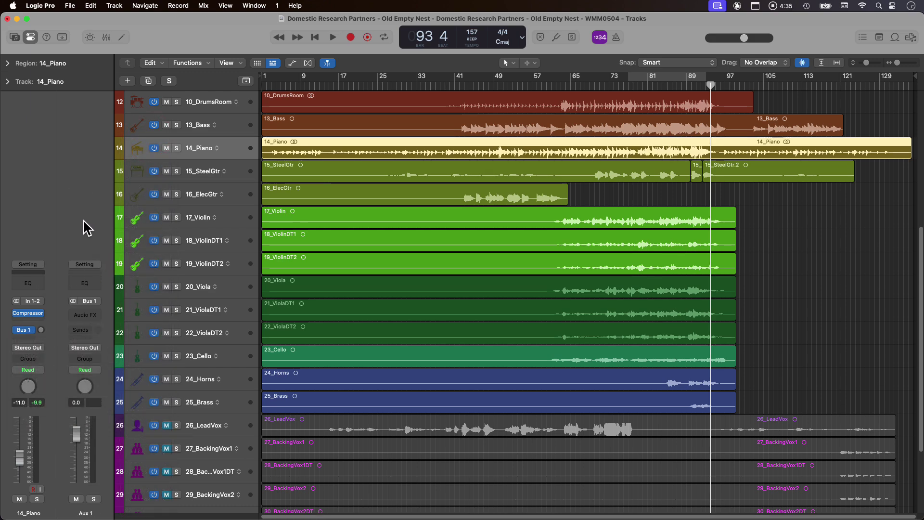
# Insert the ChromaVerb reverb on the Aux 1 channel fed by Bus 1.
pyautogui.click(94, 314)
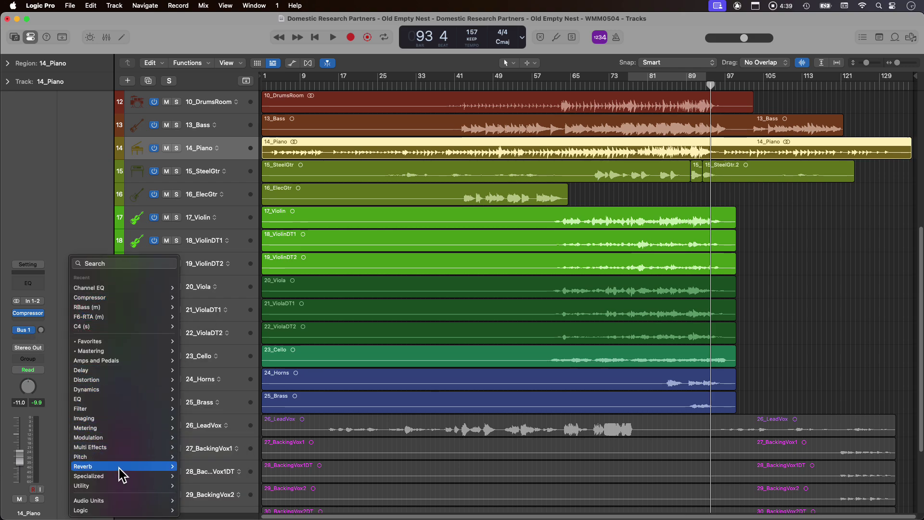
pyautogui.moveTo(121, 467)
pyautogui.moveTo(224, 468)
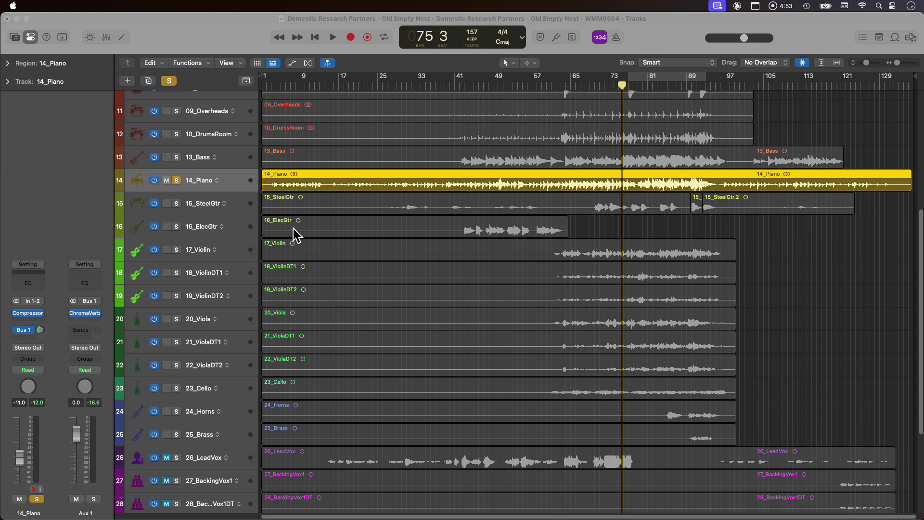
# Open the ChromaVerb on Aux 1, choose its Concert Hall preset and set Size to 87 %.
pyautogui.click(230, 185)
pyautogui.click(233, 195)
pyautogui.click(233, 187)
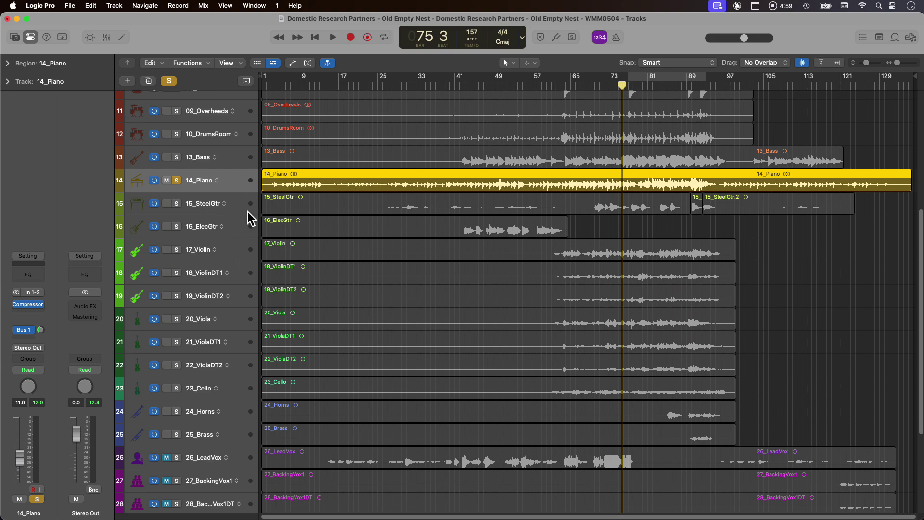
pyautogui.click(36, 332)
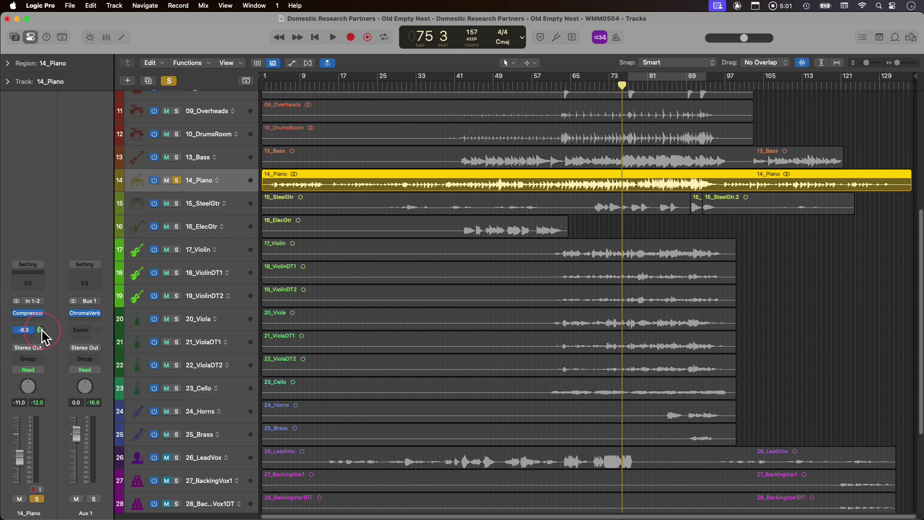
pyautogui.click(89, 314)
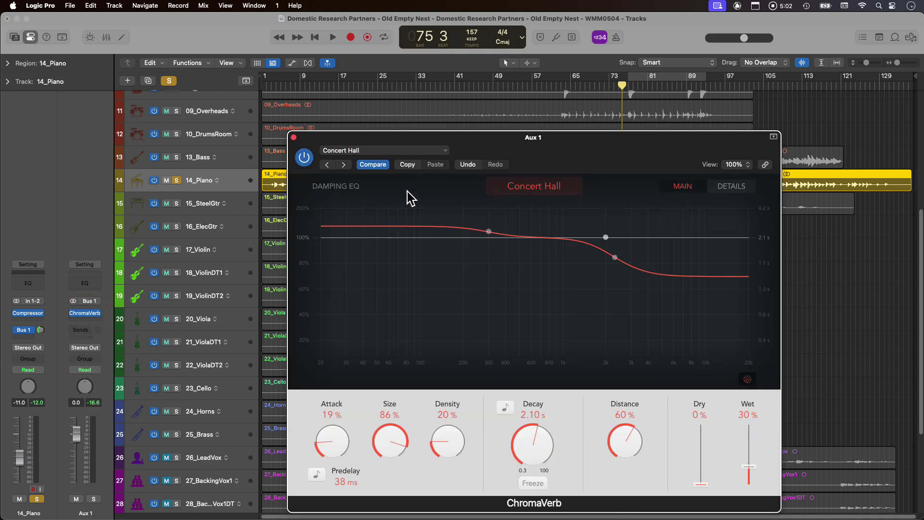
pyautogui.click(422, 150)
pyautogui.moveTo(371, 381)
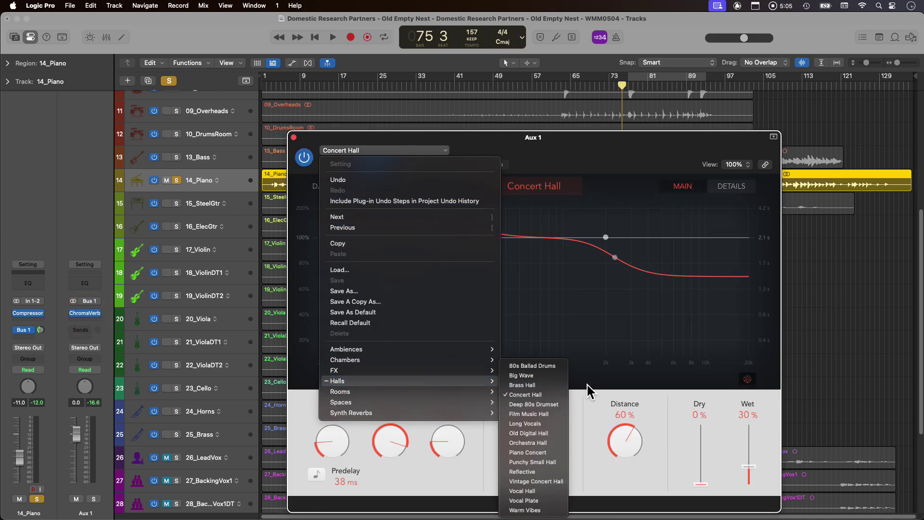
pyautogui.click(544, 395)
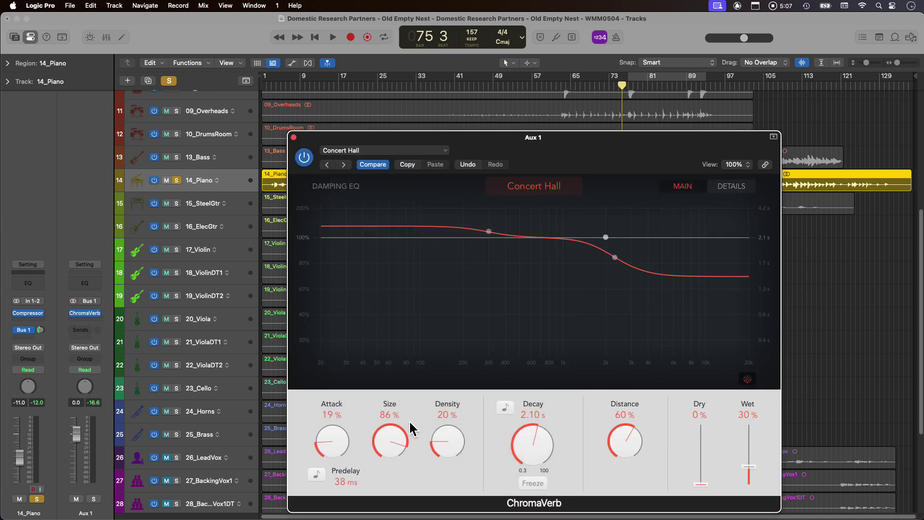
pyautogui.moveTo(393, 433); pyautogui.dragTo(393, 432)
# Compare the soloed piano with ChromaVerb bypassed and enabled from bar 37 onward, close the plug-in and stop playback.
pyautogui.moveTo(546, 138); pyautogui.dragTo(563, 104)
pyautogui.click(314, 87)
pyautogui.moveTo(423, 109)
pyautogui.mouseDown()
pyautogui.moveTo(440, 193)
pyautogui.moveTo(423, 116)
pyautogui.mouseUp()
pyautogui.click(434, 83)
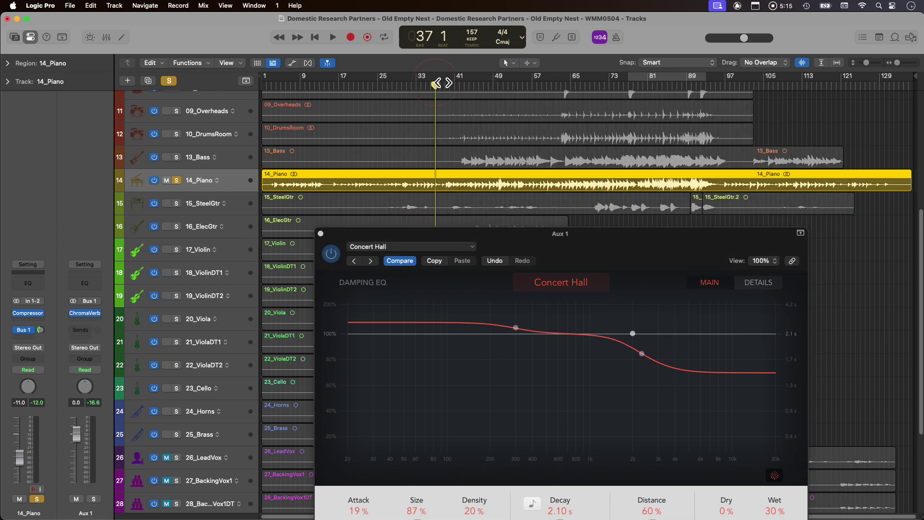
pyautogui.click(318, 265)
pyautogui.press('space')
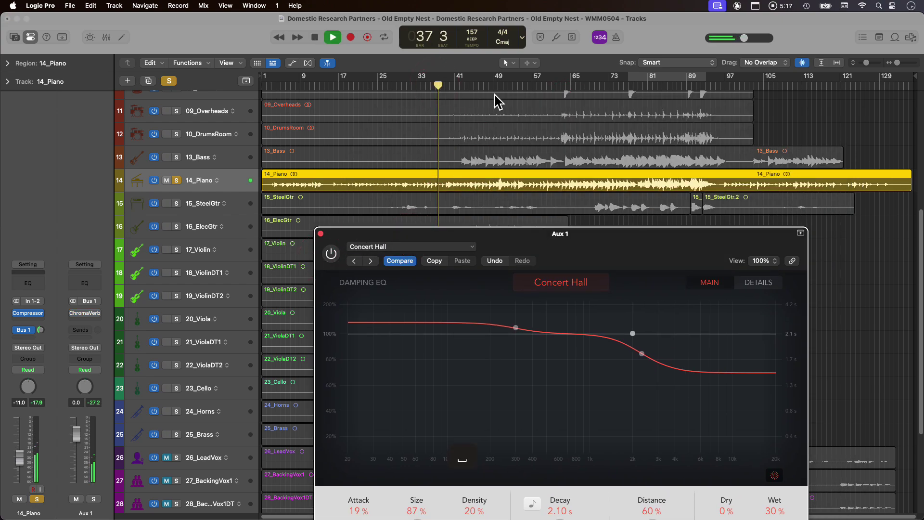
pyautogui.click(484, 85)
pyautogui.moveTo(521, 236); pyautogui.dragTo(477, 183)
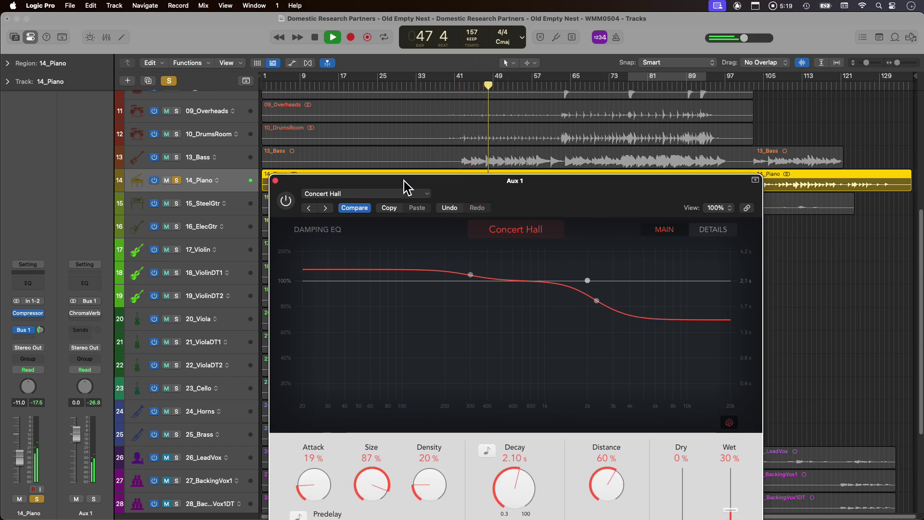
pyautogui.click(286, 202)
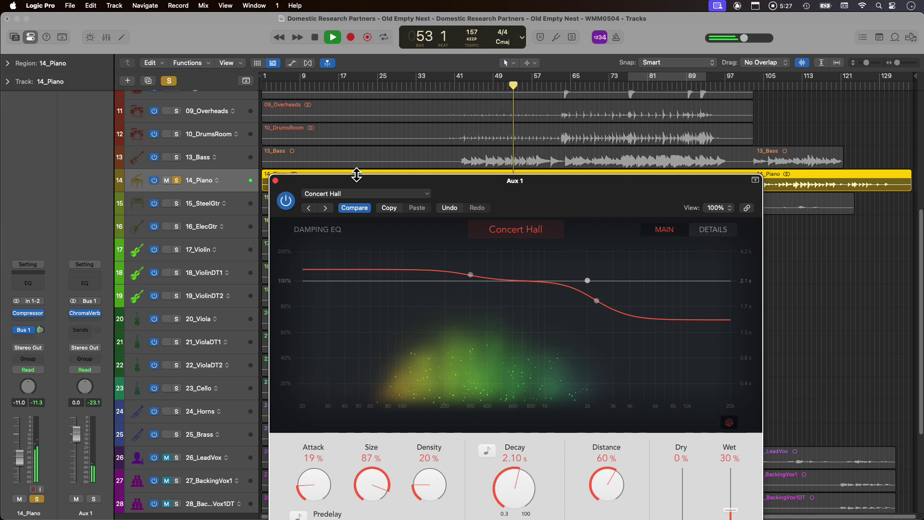
pyautogui.click(275, 181)
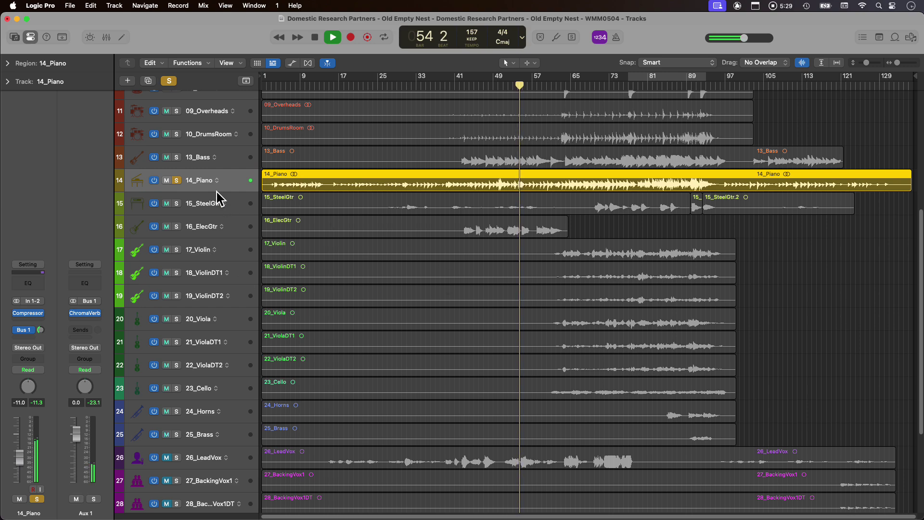
pyautogui.press('space')
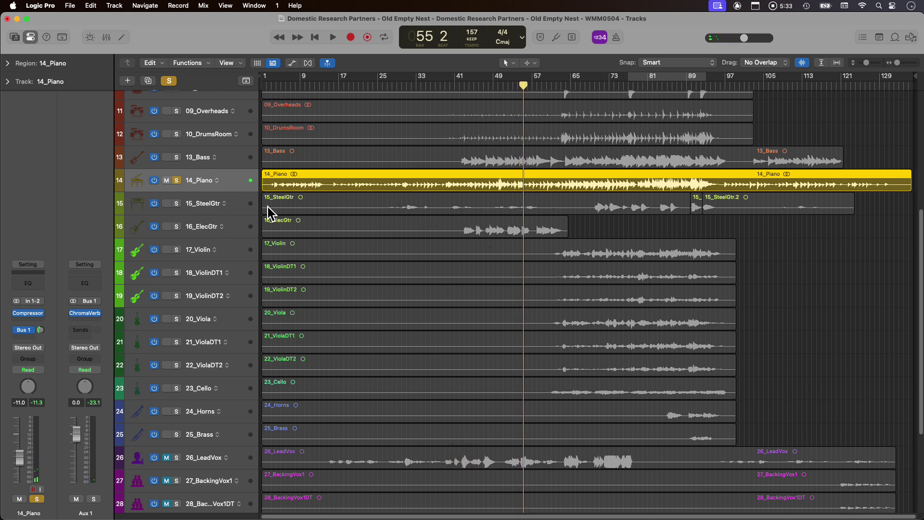
# Unsolo 14_Piano and audition 16_ElecGtr soloed from about bar 43.
pyautogui.click(243, 227)
pyautogui.click(176, 180)
pyautogui.press('space')
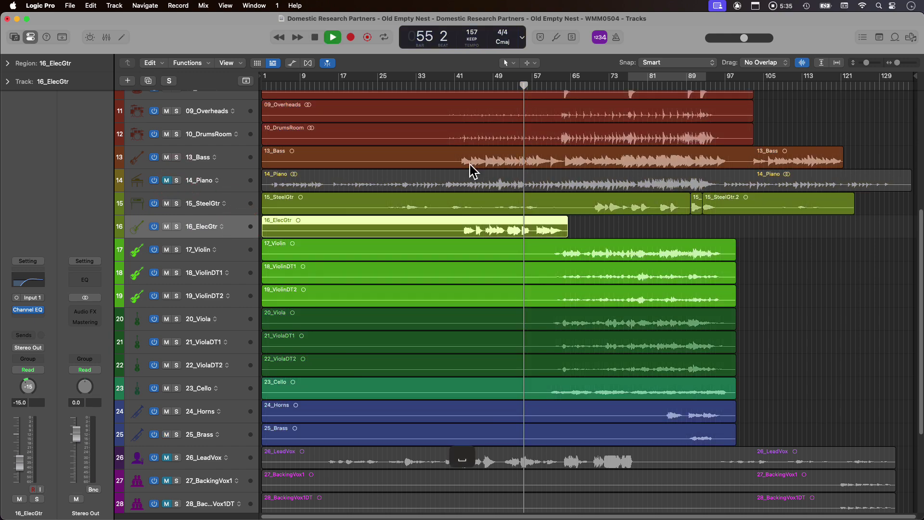
pyautogui.click(465, 85)
pyautogui.click(177, 226)
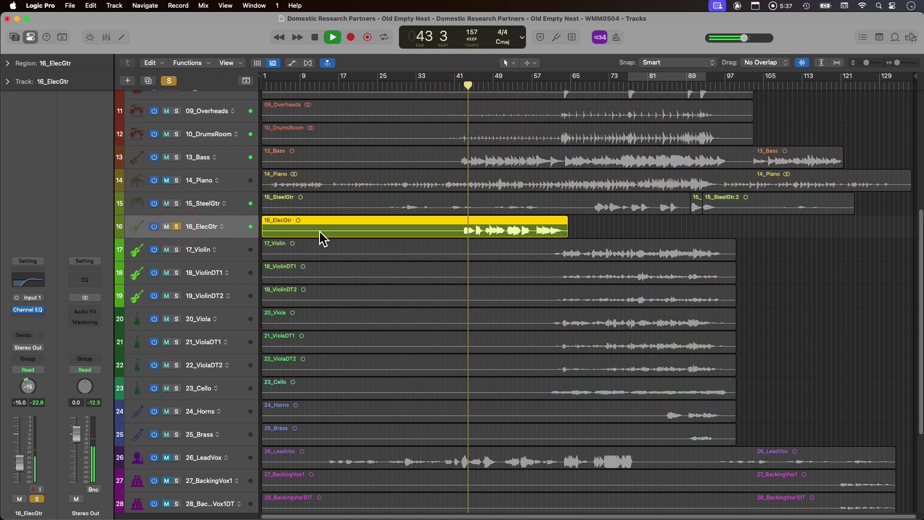
# Add a send from 16_ElecGtr to Bus 1 and raise its level to about -5.0 dB.
pyautogui.click(45, 333)
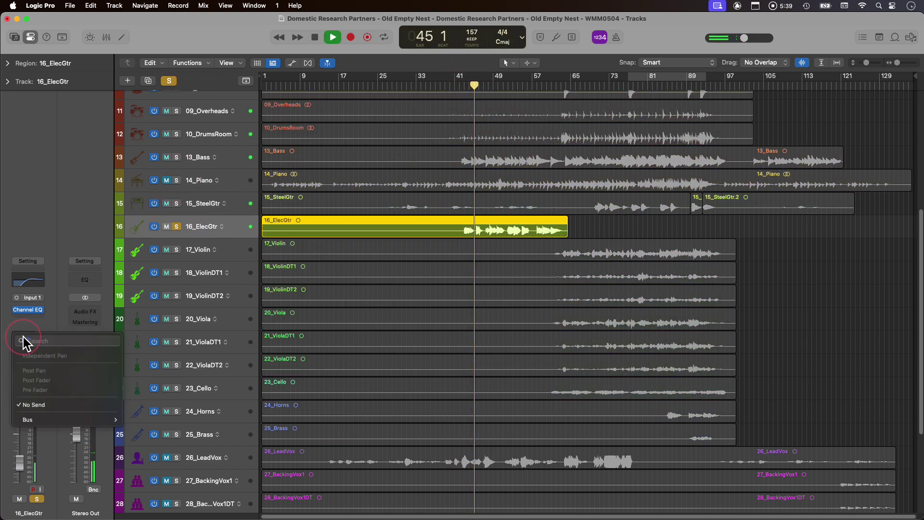
pyautogui.moveTo(74, 421)
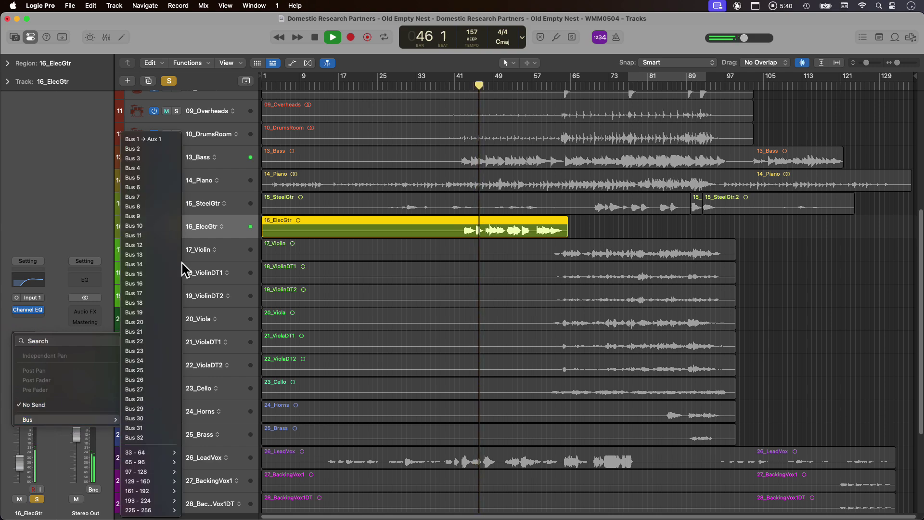
pyautogui.click(172, 139)
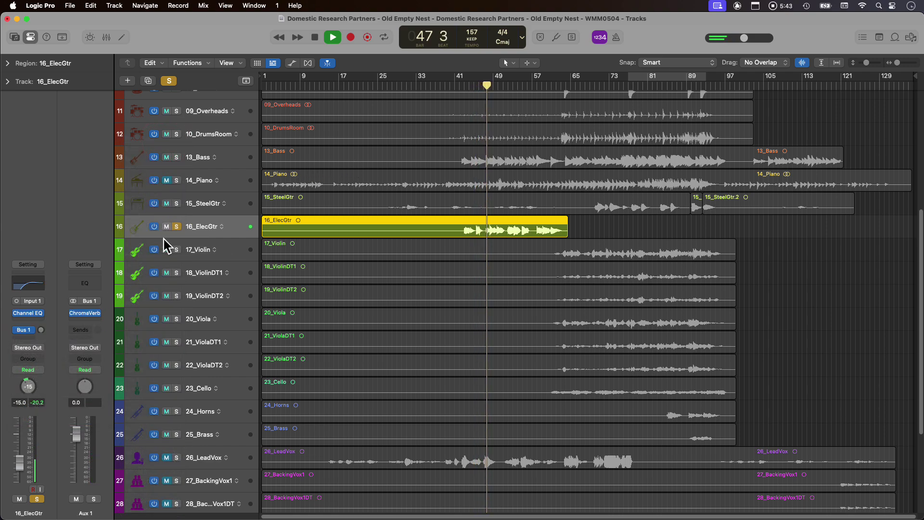
pyautogui.moveTo(43, 329); pyautogui.dragTo(24, 278)
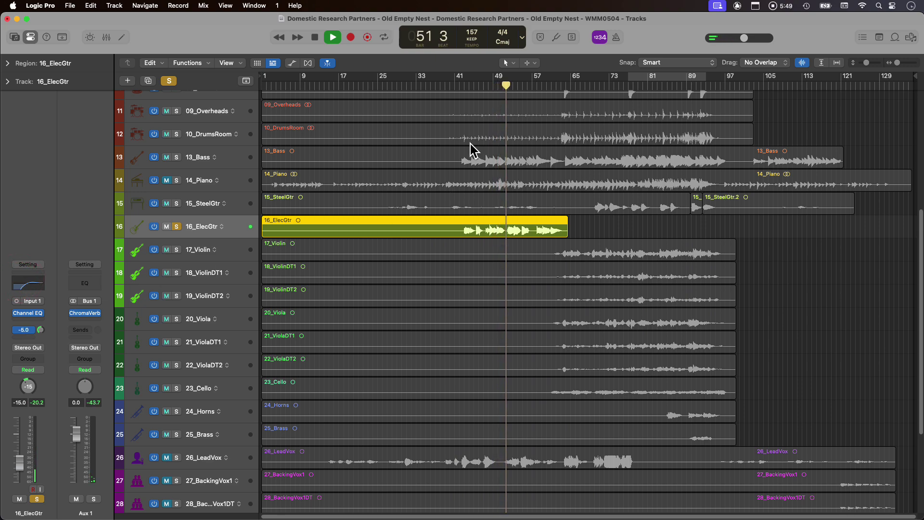
# Listen to the soloed 16_ElecGtr with its reverb send, stop playback and unsolo the track.
pyautogui.click(234, 251)
pyautogui.click(244, 219)
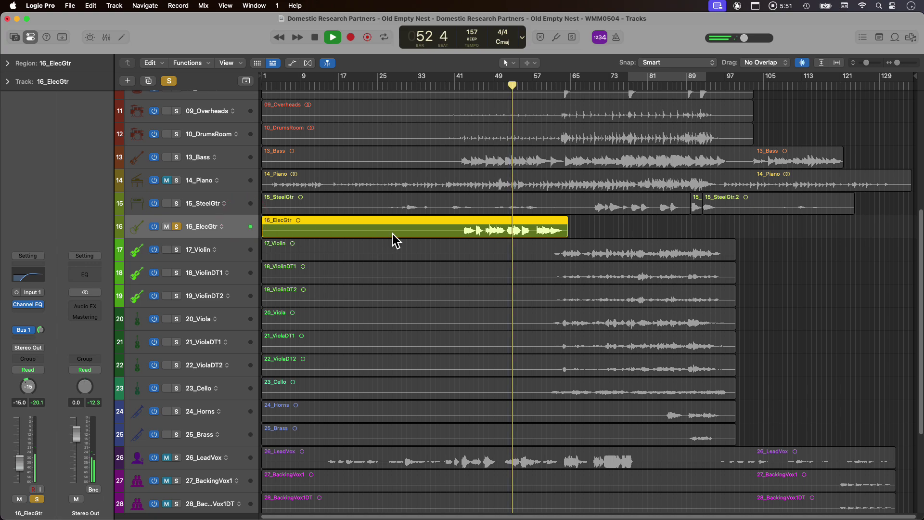
pyautogui.scroll(4, 382, 239)
pyautogui.scroll(-6, 311, 289)
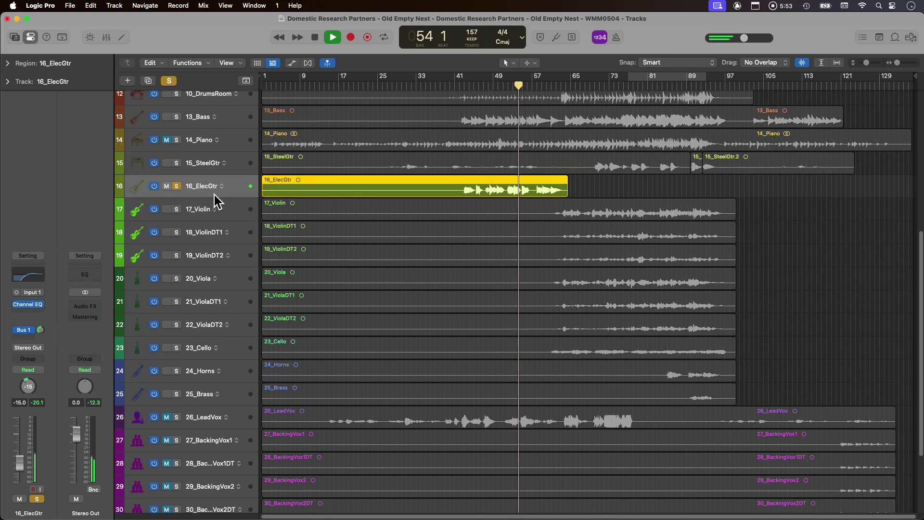
pyautogui.press('space')
pyautogui.click(176, 187)
# Group the tracks from 17_Violin to 23_Cello in a summing stack and name it Strings.
pyautogui.click(227, 214)
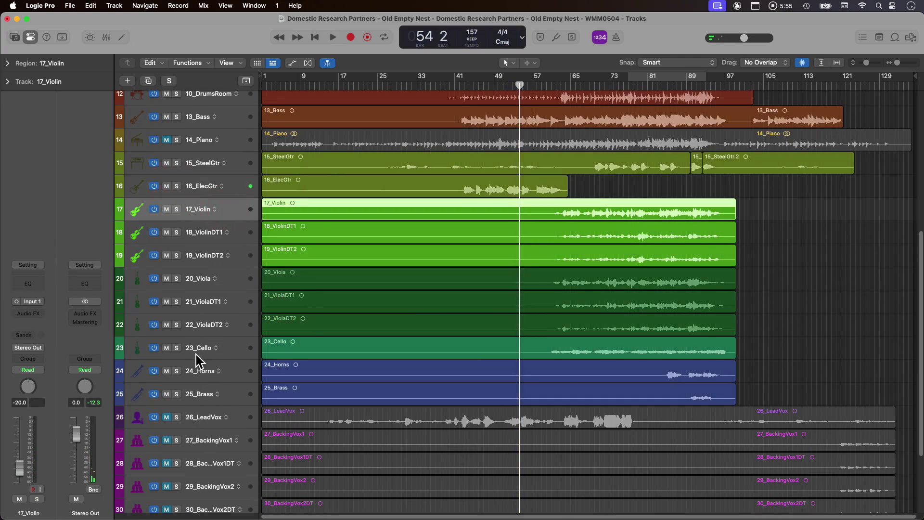
pyautogui.keyDown('shift'); pyautogui.click(230, 356); pyautogui.keyUp('shift')
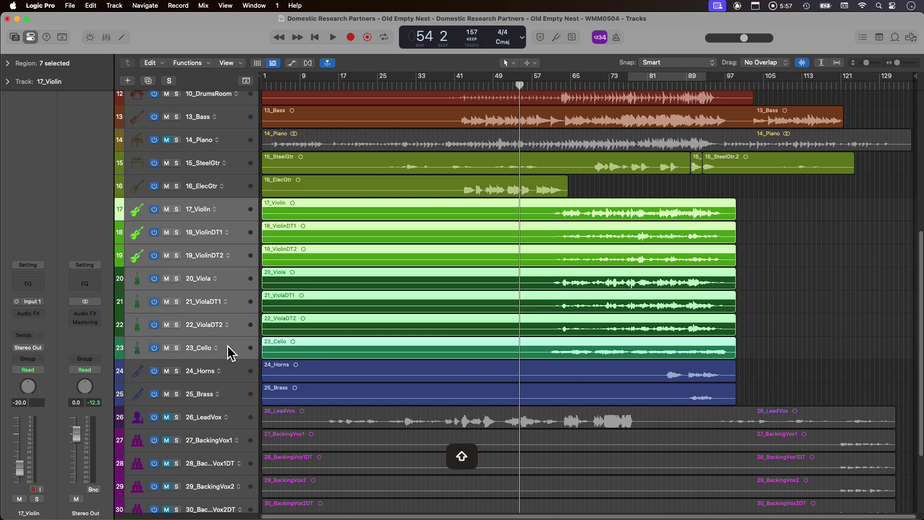
pyautogui.rightClick(231, 353)
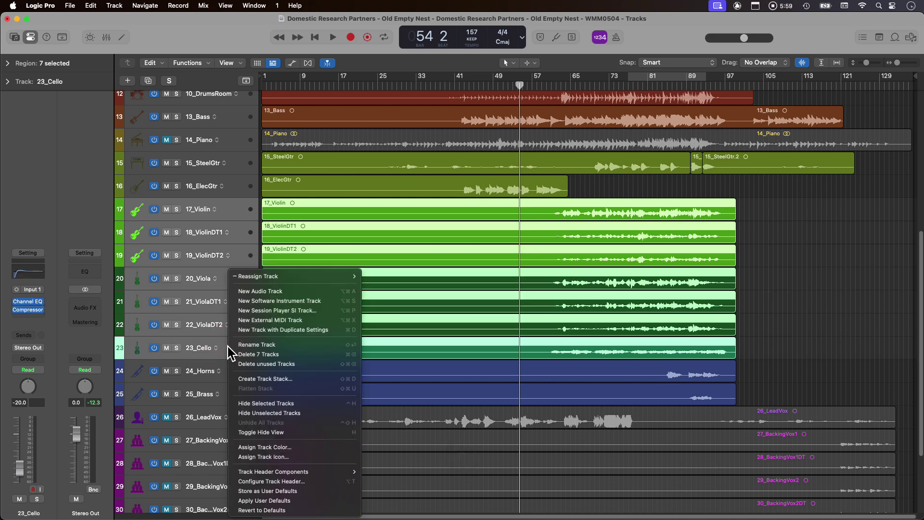
pyautogui.click(302, 379)
pyautogui.click(385, 235)
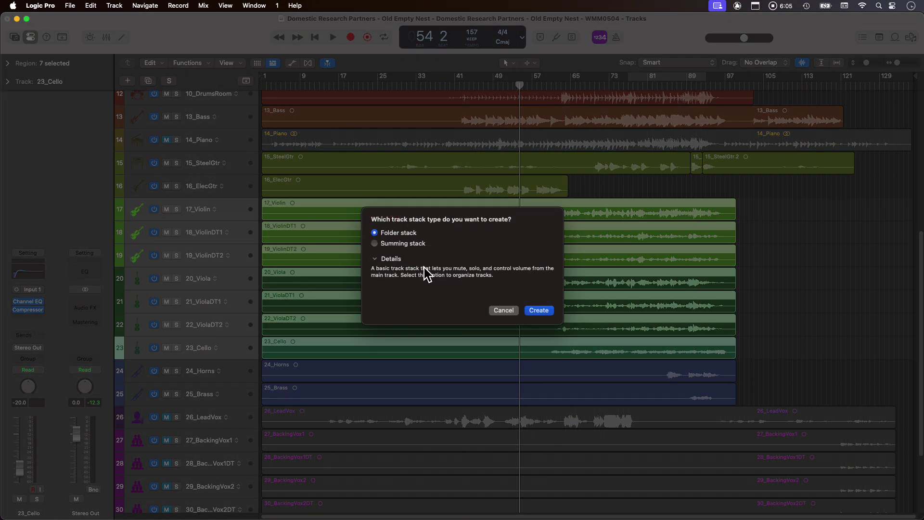
pyautogui.click(385, 243)
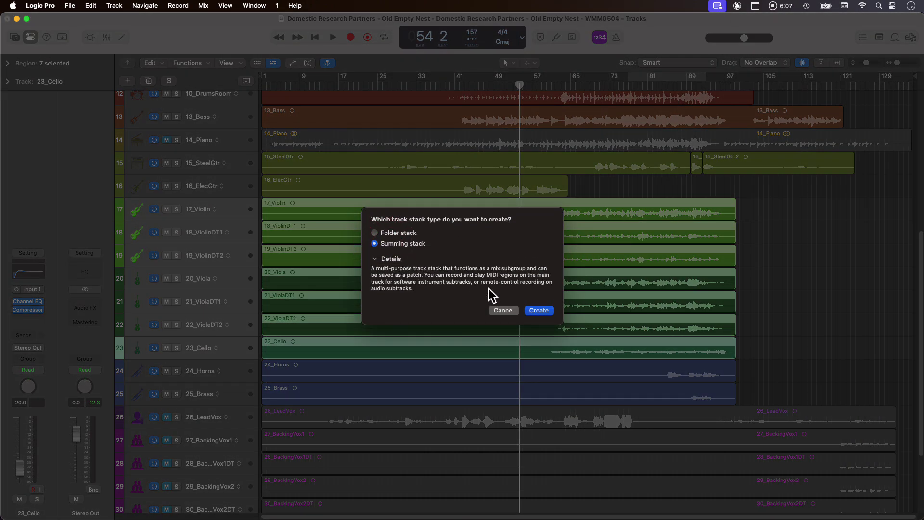
pyautogui.click(544, 309)
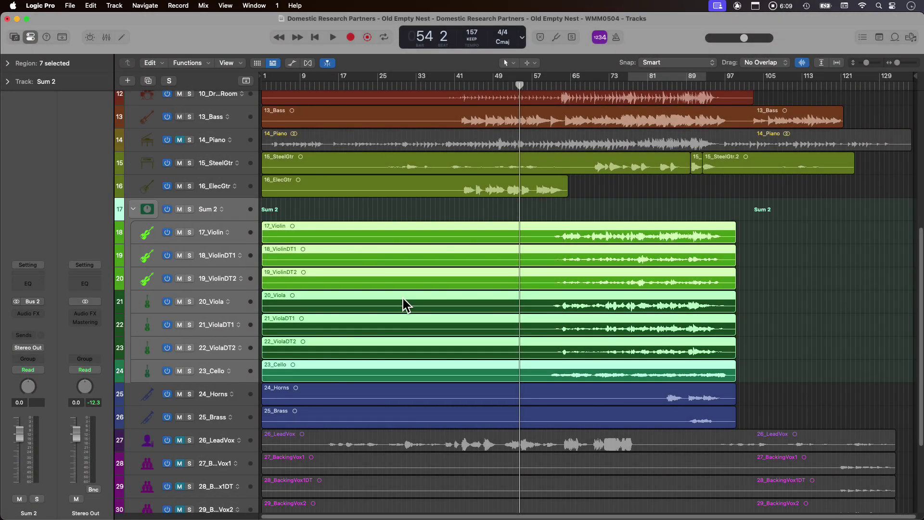
pyautogui.doubleClick(210, 210)
pyautogui.write('Strings')
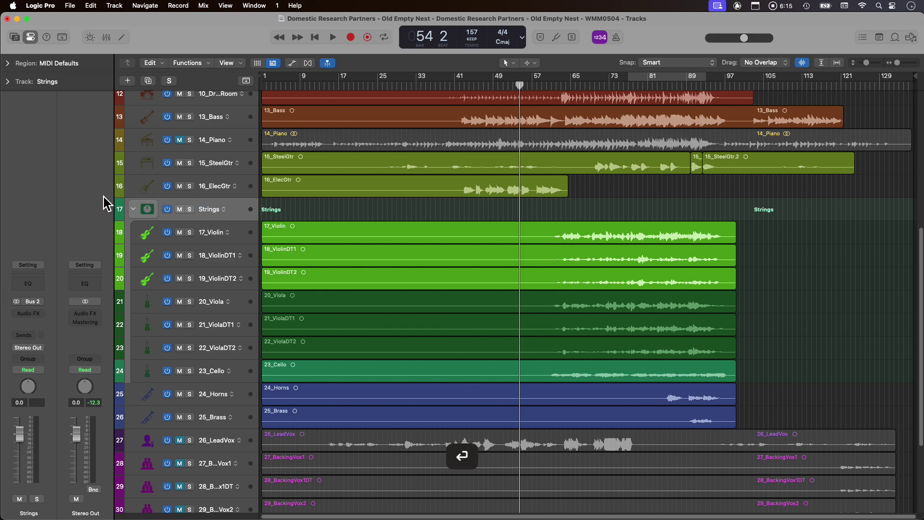
# Give the Strings stack a string-section icon, collapse the stack and select its track.
pyautogui.click(148, 211)
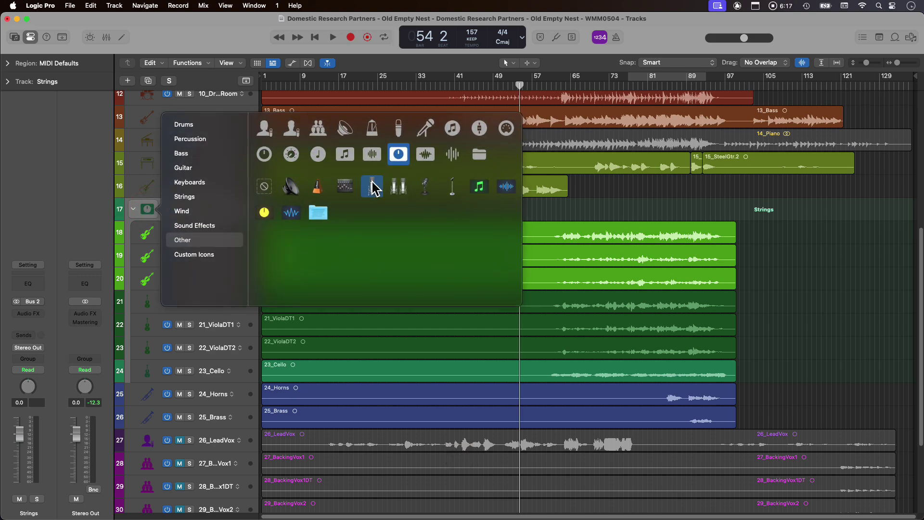
pyautogui.click(199, 199)
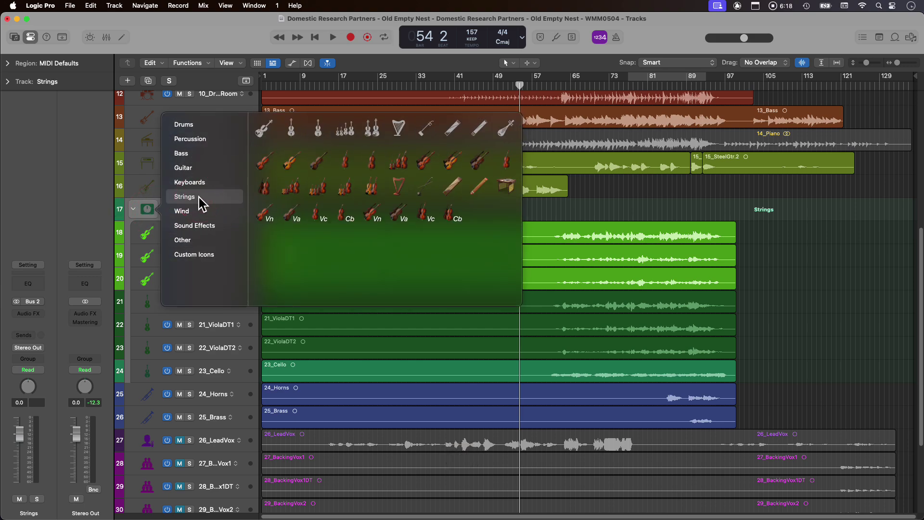
pyautogui.click(346, 128)
pyautogui.click(134, 208)
pyautogui.click(244, 242)
# Add a send from the Strings stack to Bus 1 and rename the bus's aux channel Reverb 1.
pyautogui.click(25, 336)
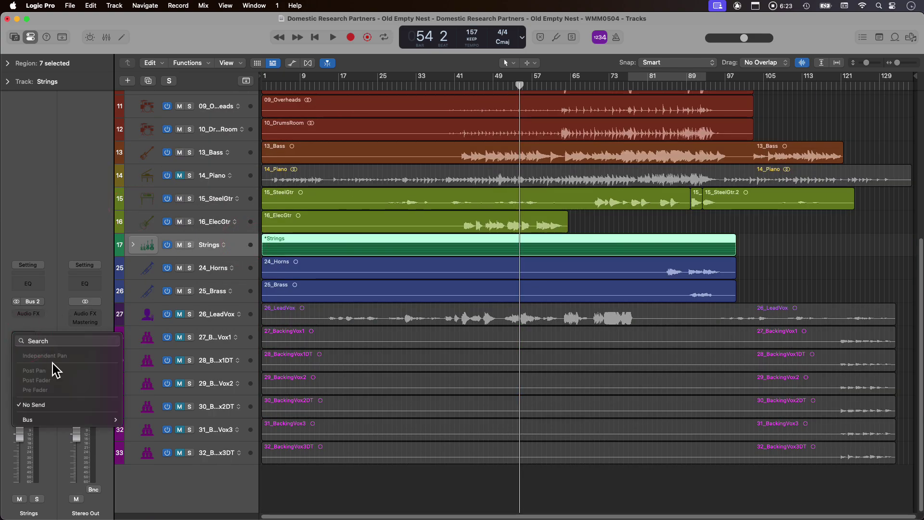
pyautogui.moveTo(55, 417)
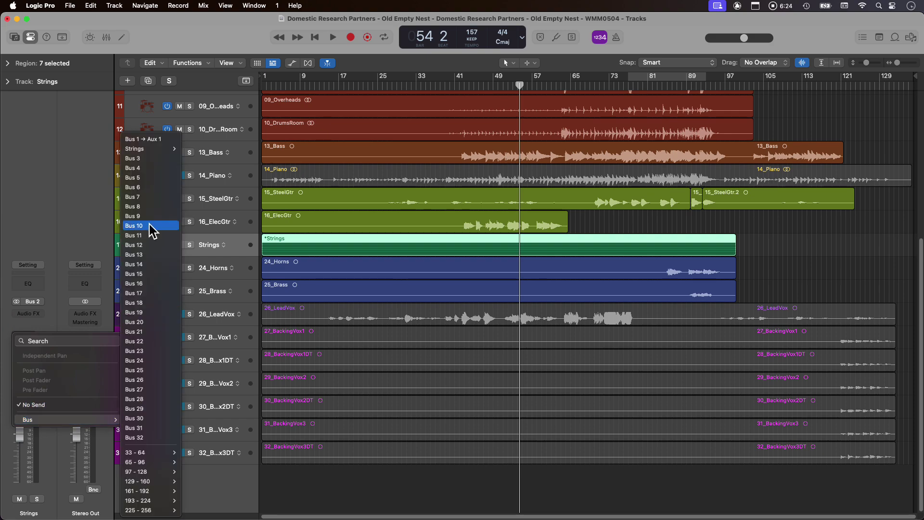
pyautogui.click(147, 139)
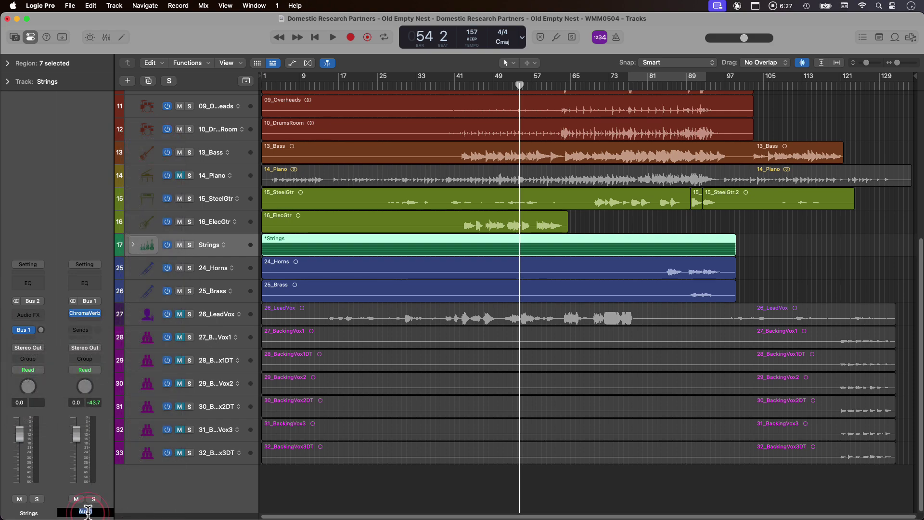
pyautogui.write('Reverb')
pyautogui.press('Return')
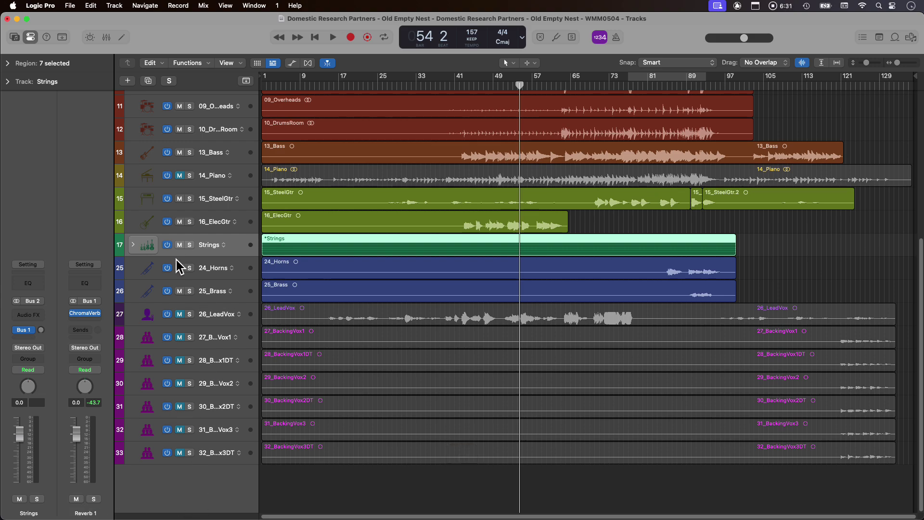
# Expand the Strings stack, solo it and play the song from about bar 66.
pyautogui.click(133, 244)
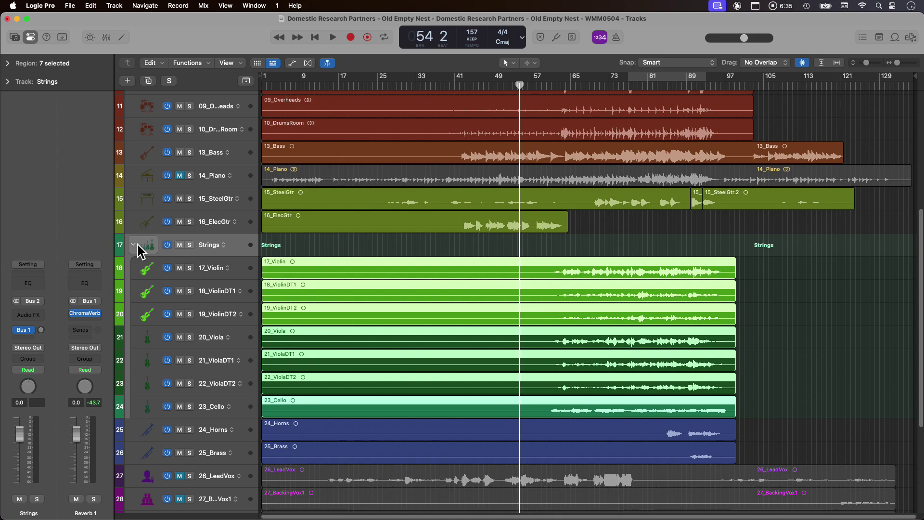
pyautogui.click(190, 245)
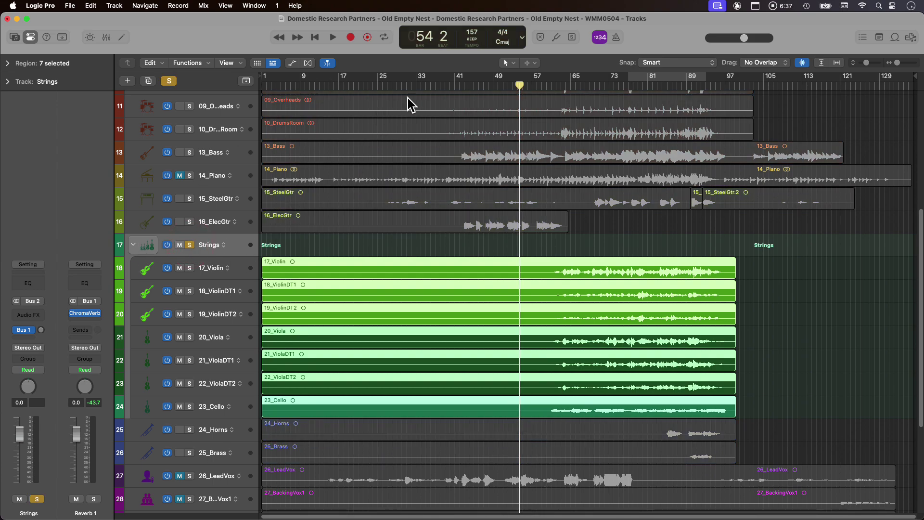
pyautogui.click(579, 85)
pyautogui.press('space')
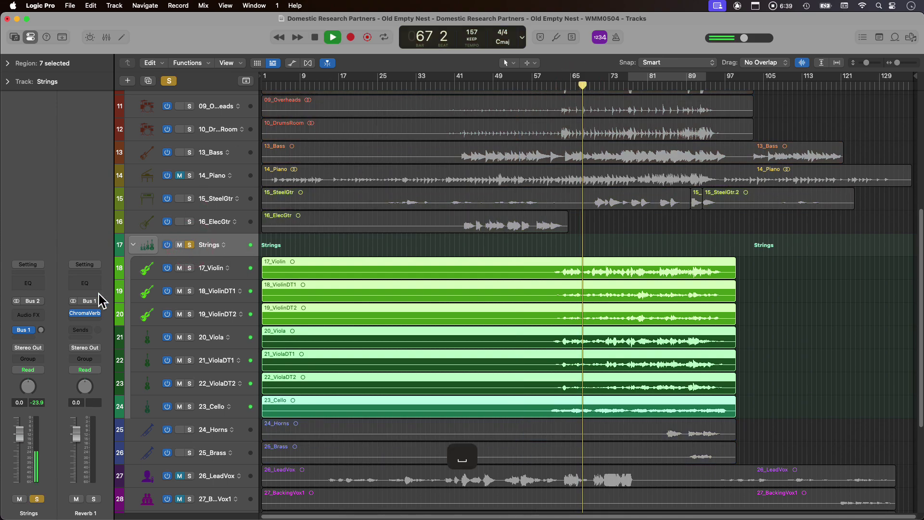
# Set the Strings send to Bus 1 to about -4.0 dB by ear, collapse the stack and stop playback.
pyautogui.moveTo(39, 329); pyautogui.dragTo(30, 289)
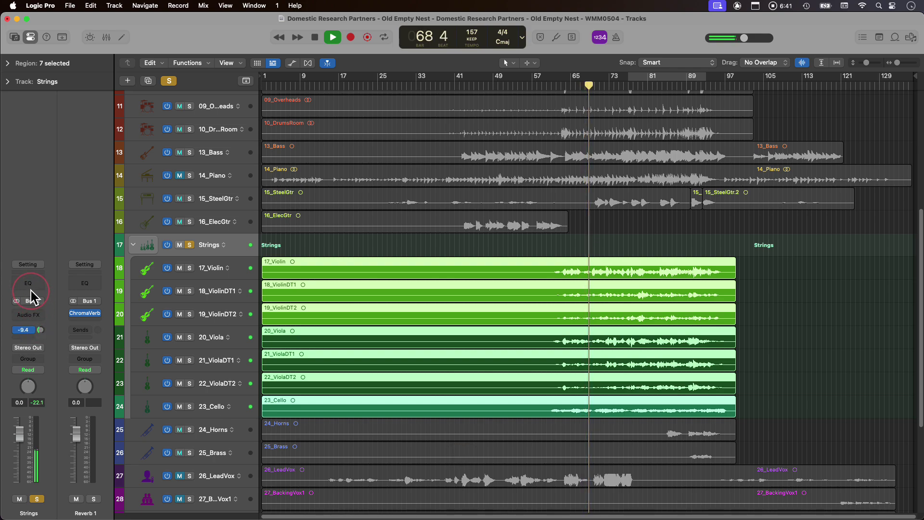
pyautogui.keyDown('alt'); pyautogui.click(38, 329); pyautogui.keyUp('alt')
pyautogui.moveTo(38, 329); pyautogui.dragTo(41, 332)
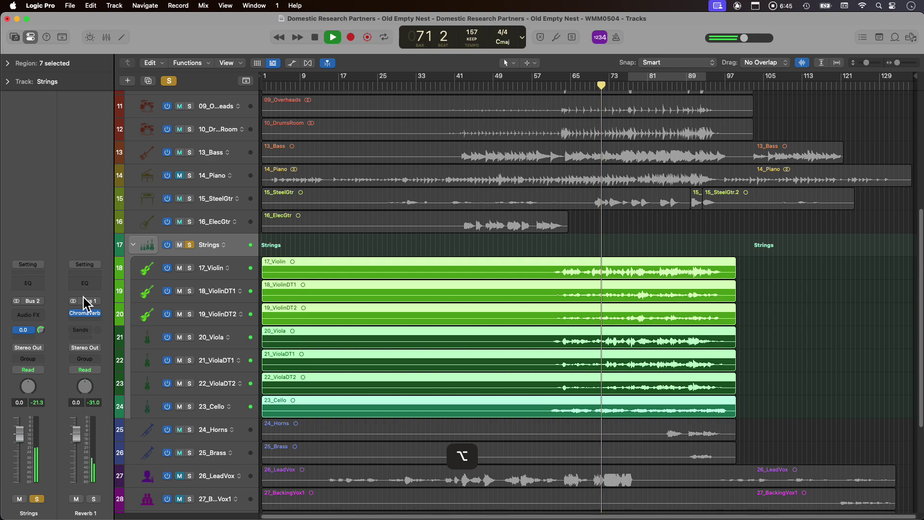
pyautogui.moveTo(41, 330); pyautogui.dragTo(44, 346)
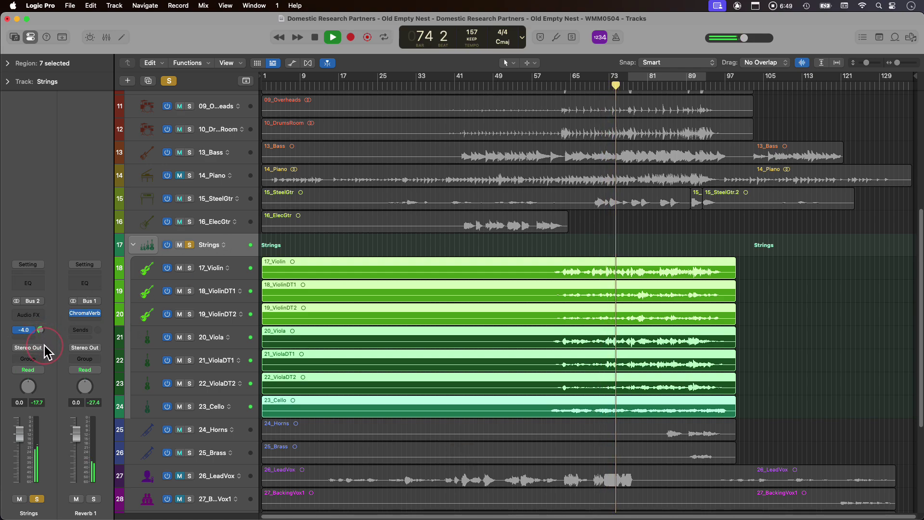
pyautogui.click(133, 245)
pyautogui.press('space')
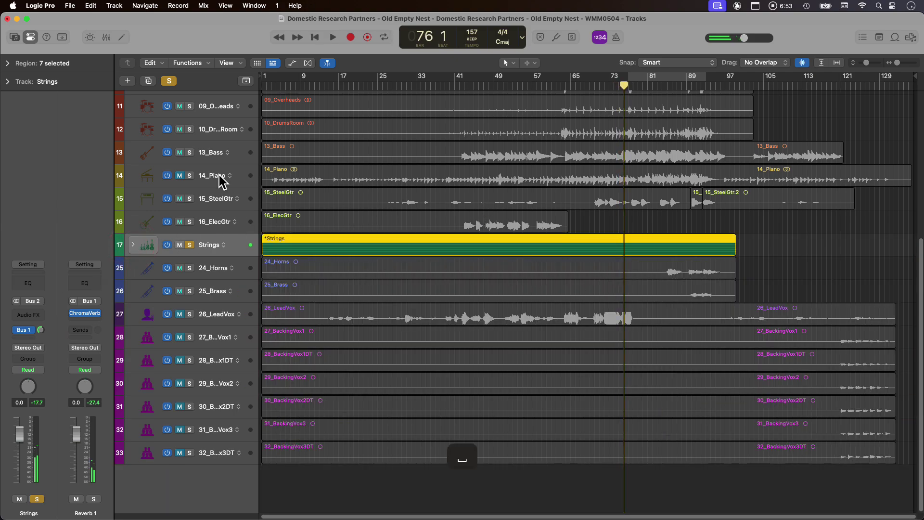
# Select 03_SnareUp and 04_SnareDown together, show the mixer and solo both snare tracks.
pyautogui.scroll(8, 486, 288)
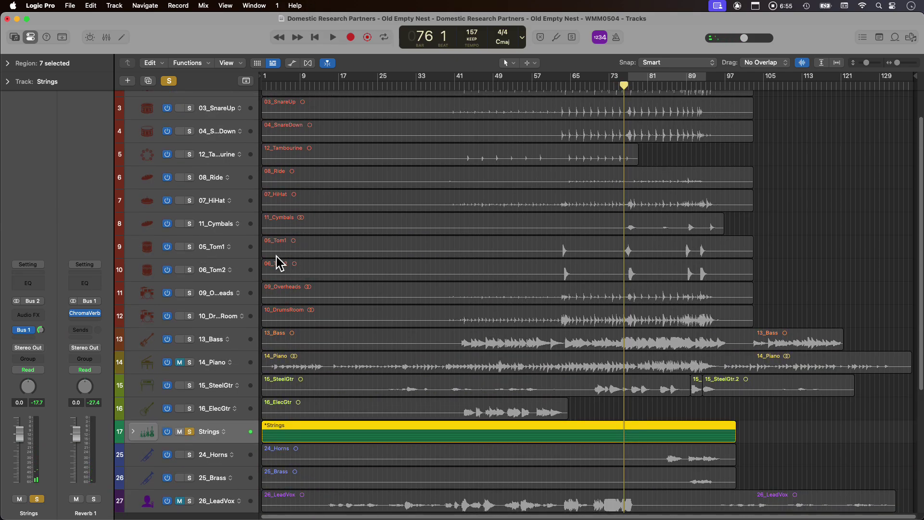
pyautogui.scroll(2, 227, 178)
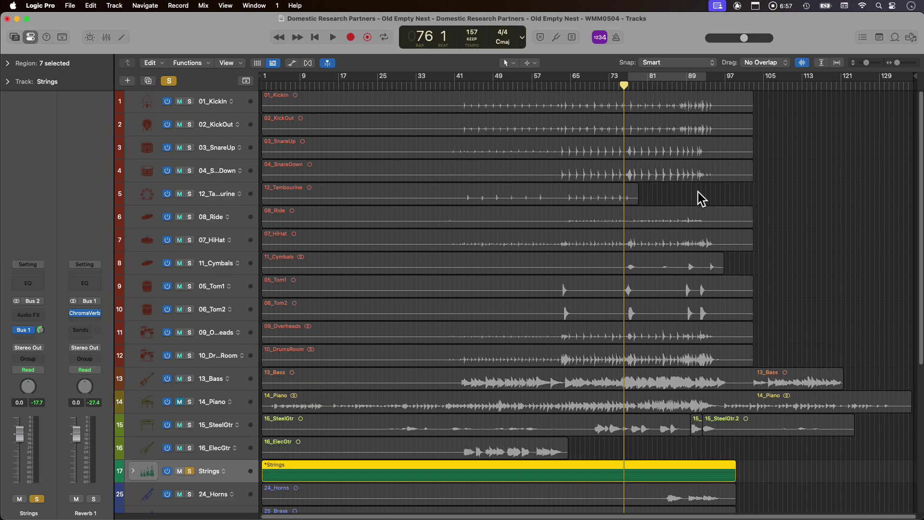
pyautogui.click(831, 220)
pyautogui.click(222, 148)
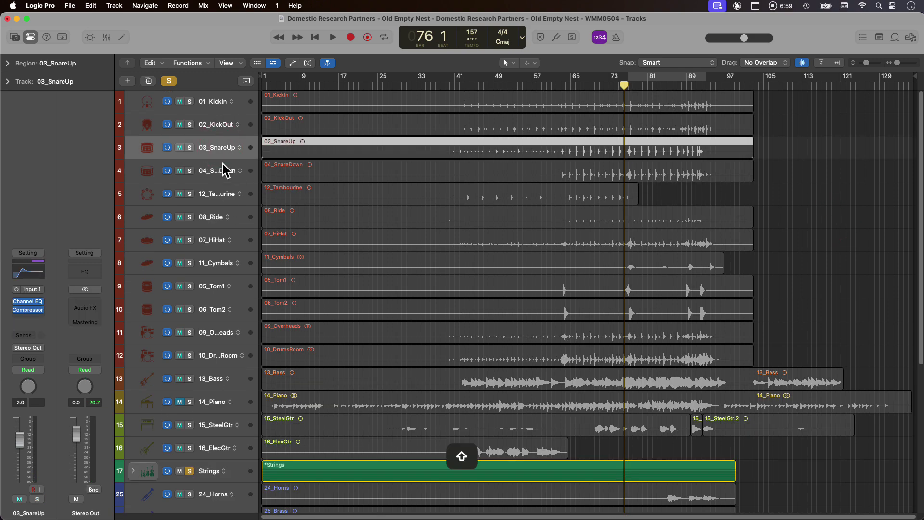
pyautogui.keyDown('shift'); pyautogui.click(226, 173); pyautogui.keyUp('shift')
pyautogui.press('x')
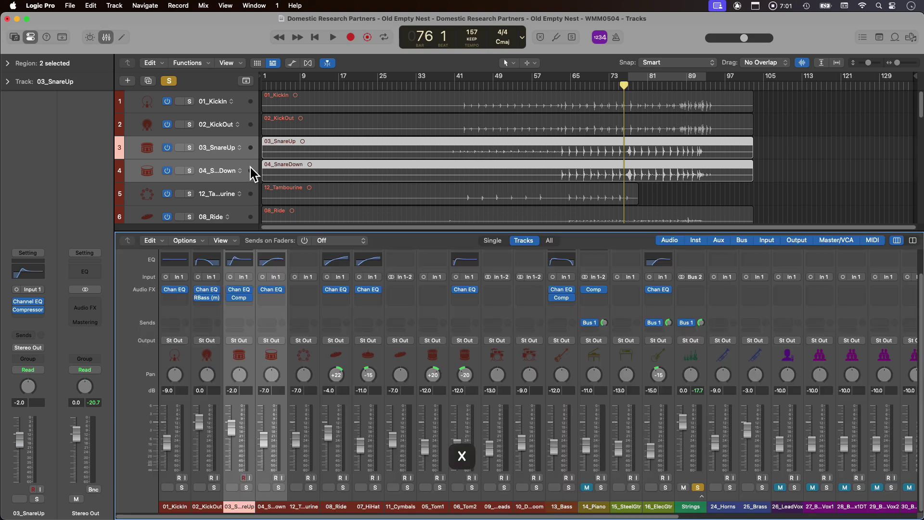
pyautogui.click(189, 148)
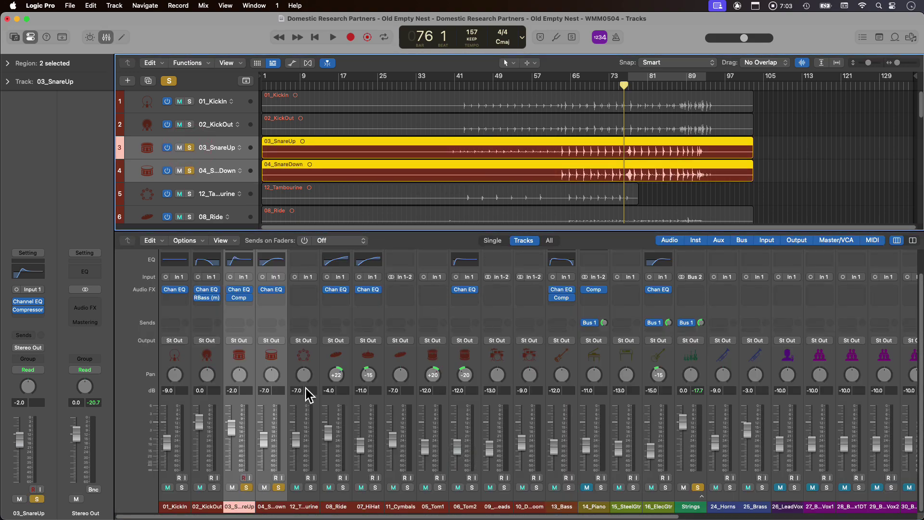
# Add sends from both snare tracks to Bus 1 and raise them to about -11.9 dB while playing from about bar 65.
pyautogui.click(239, 324)
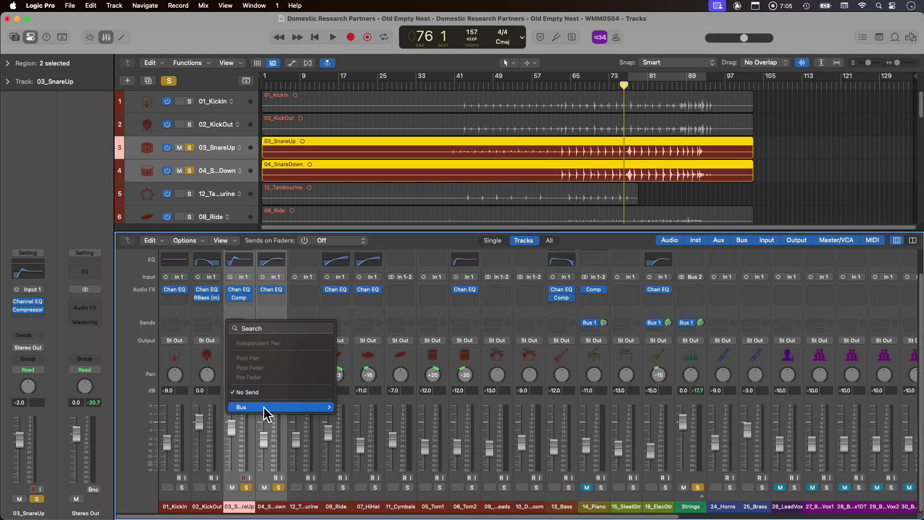
pyautogui.moveTo(265, 407)
pyautogui.click(368, 139)
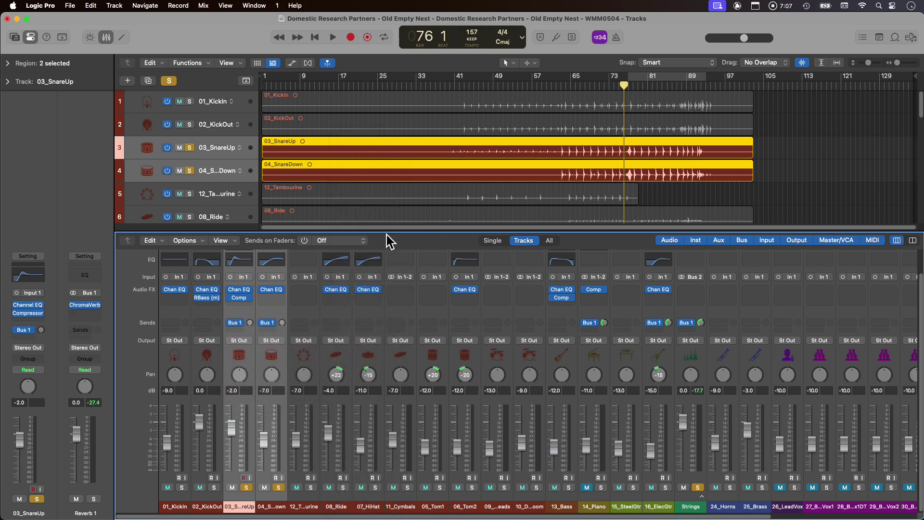
pyautogui.click(577, 84)
pyautogui.press('space')
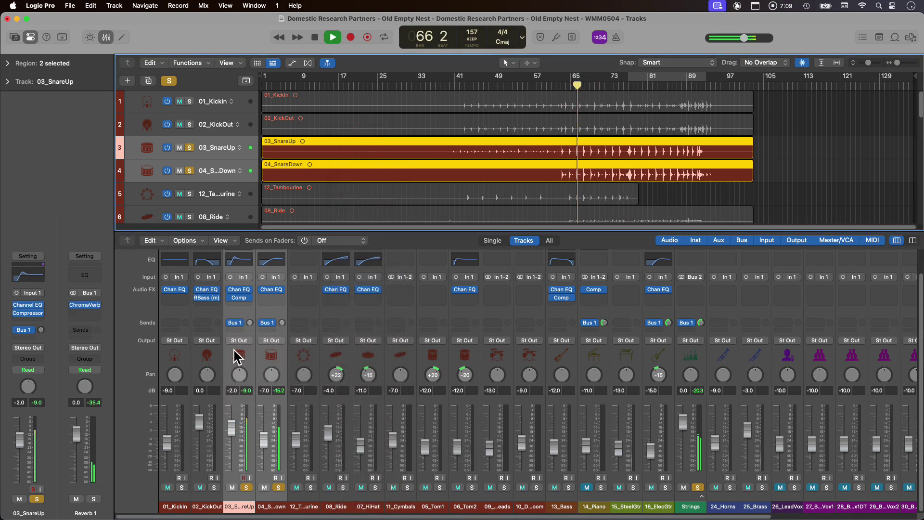
pyautogui.moveTo(247, 327); pyautogui.dragTo(236, 292)
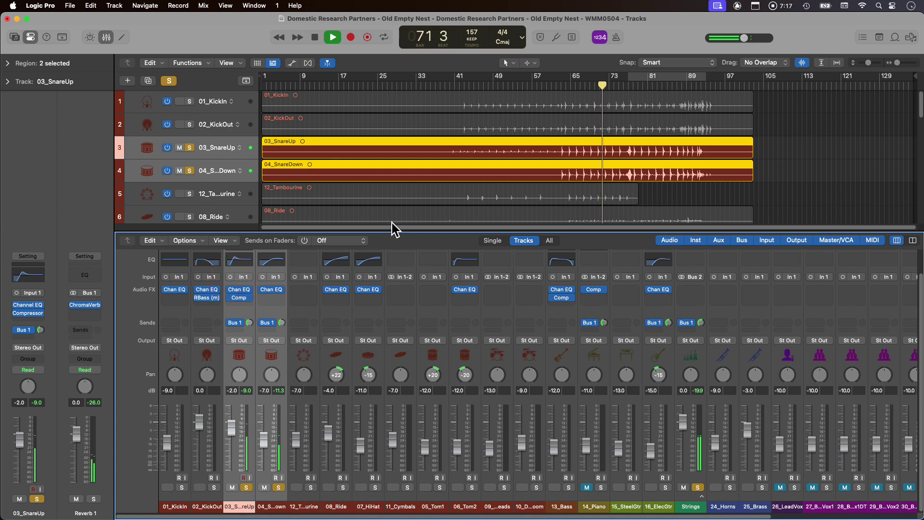
# Unsolo Strings and audition all drum tracks soloed from 01_KickIn to 10_DrumsRoom, checking their mixer channels.
pyautogui.press('x')
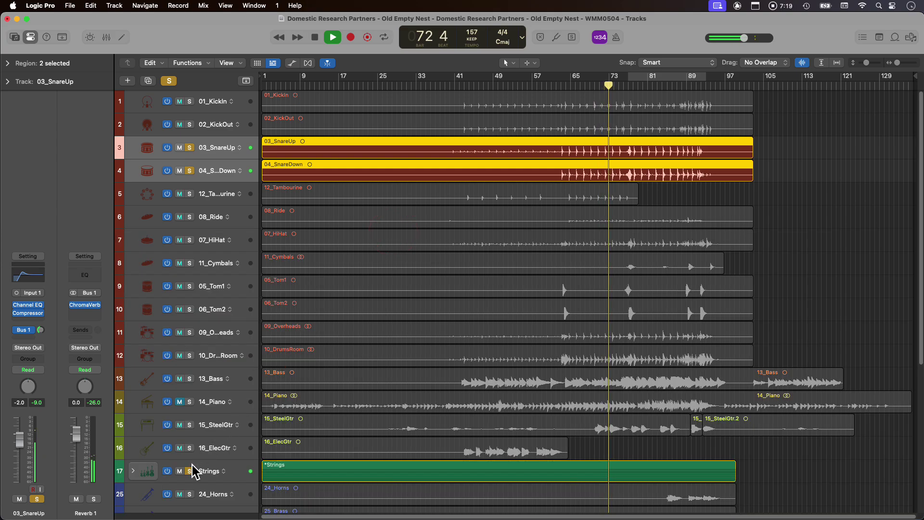
pyautogui.moveTo(189, 101); pyautogui.dragTo(192, 355)
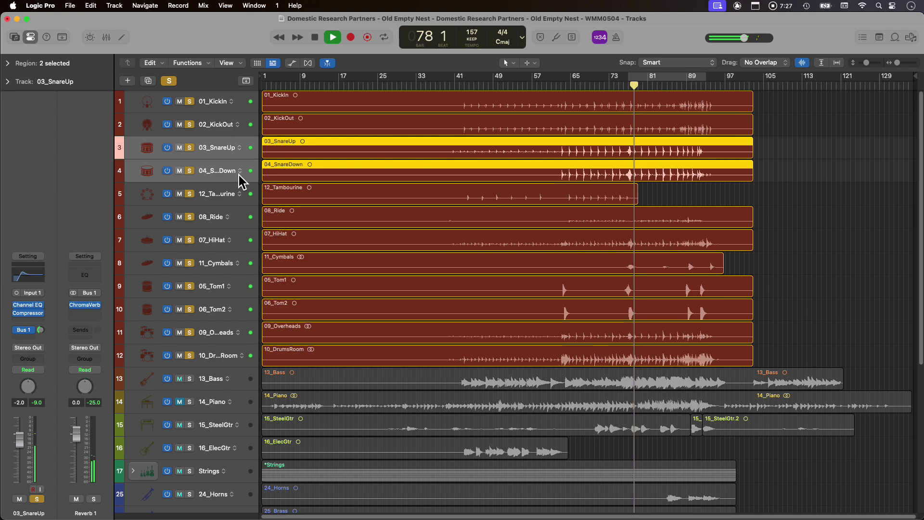
pyautogui.press('x')
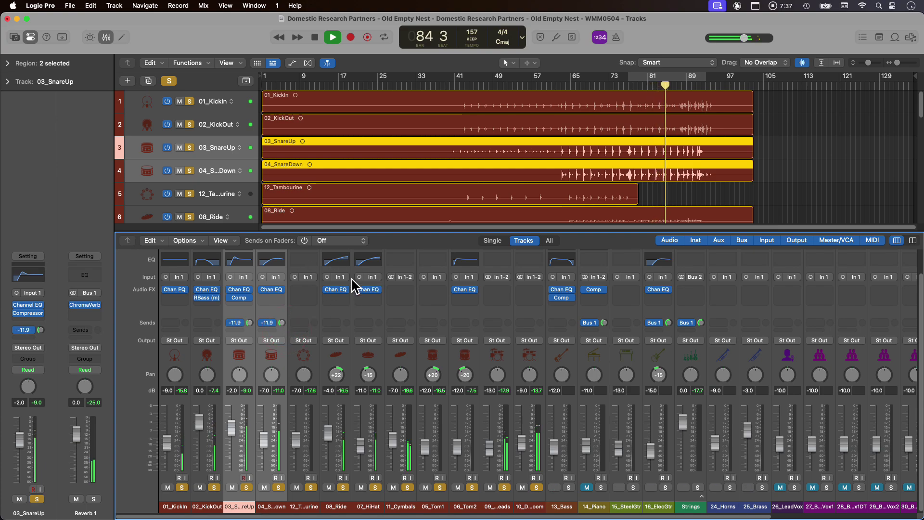
pyautogui.press('x')
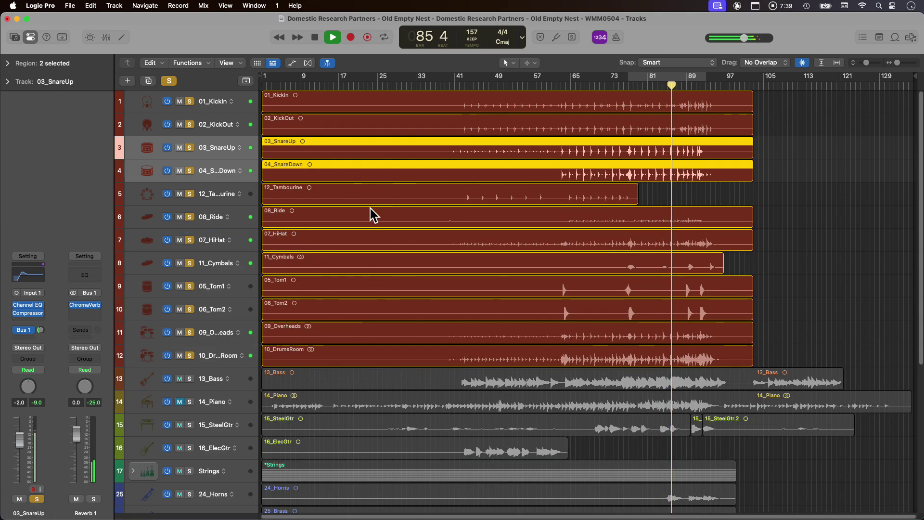
# Add 13_Bass, 14_Piano and 15_SteelGtr to the soloed drums and listen to them together.
pyautogui.click(189, 379)
pyautogui.click(190, 402)
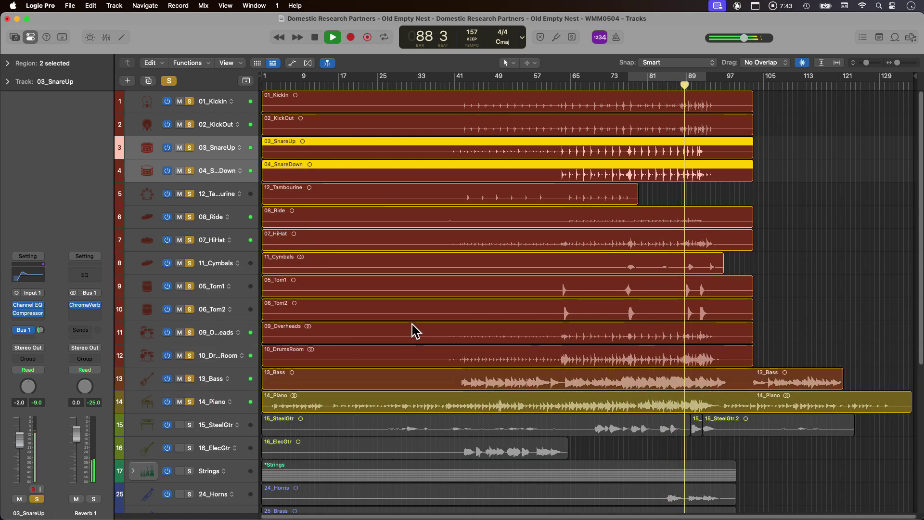
pyautogui.scroll(-2, 413, 330)
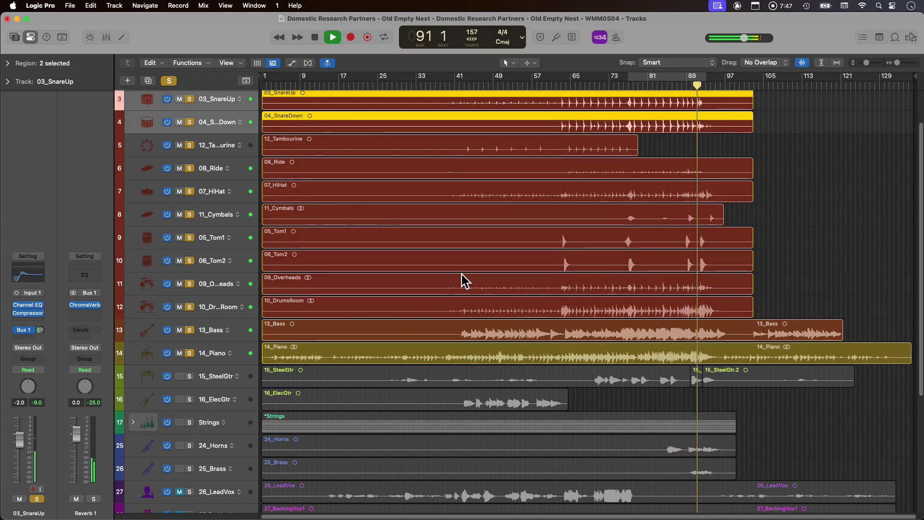
pyautogui.click(180, 376)
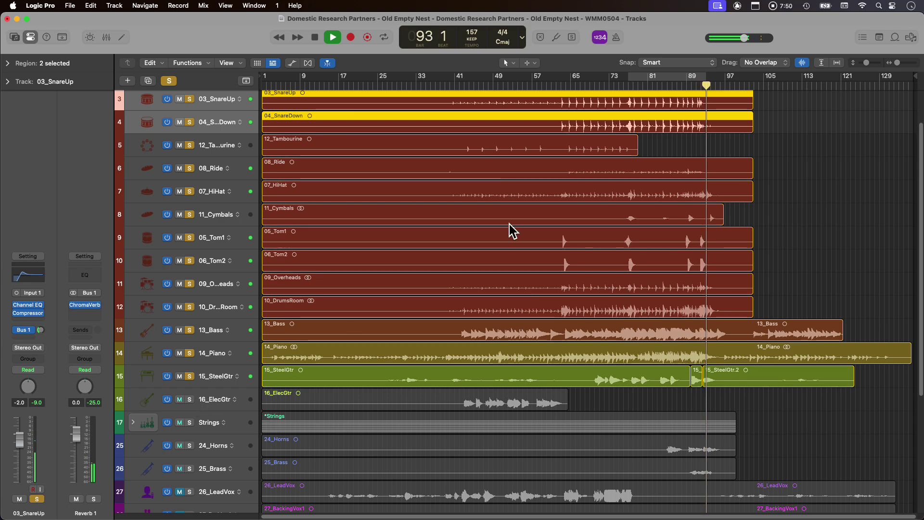
# Solo only 15_SteelGtr from about bar 45, add a send to Bus 1 and raise its level.
pyautogui.click(474, 82)
pyautogui.click(189, 376)
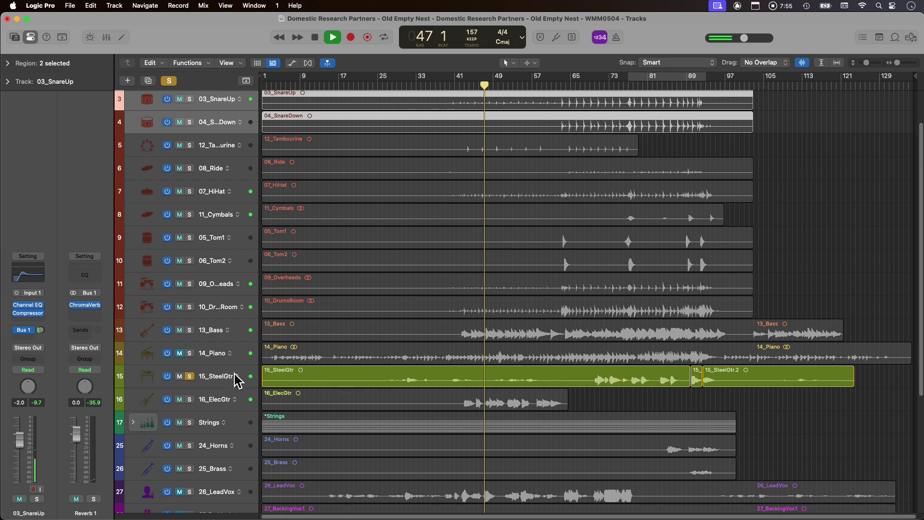
pyautogui.click(226, 379)
pyautogui.click(30, 337)
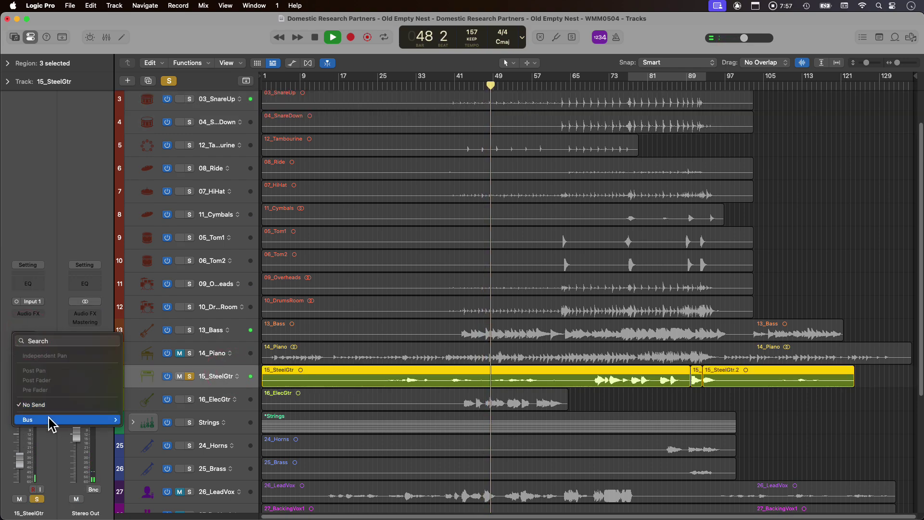
pyautogui.moveTo(49, 419)
pyautogui.click(147, 140)
pyautogui.press('alt')
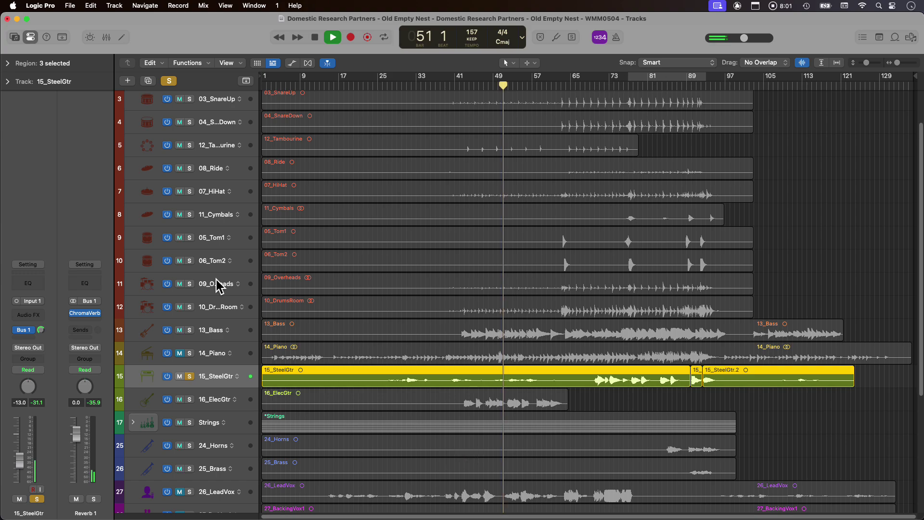
# Solo all tracks from 01_KickIn through 25_Brass, including the Strings stack, to hear the full instrumental mix.
pyautogui.scroll(3, 289, 212)
pyautogui.moveTo(190, 103); pyautogui.dragTo(191, 419)
pyautogui.scroll(-5, 311, 354)
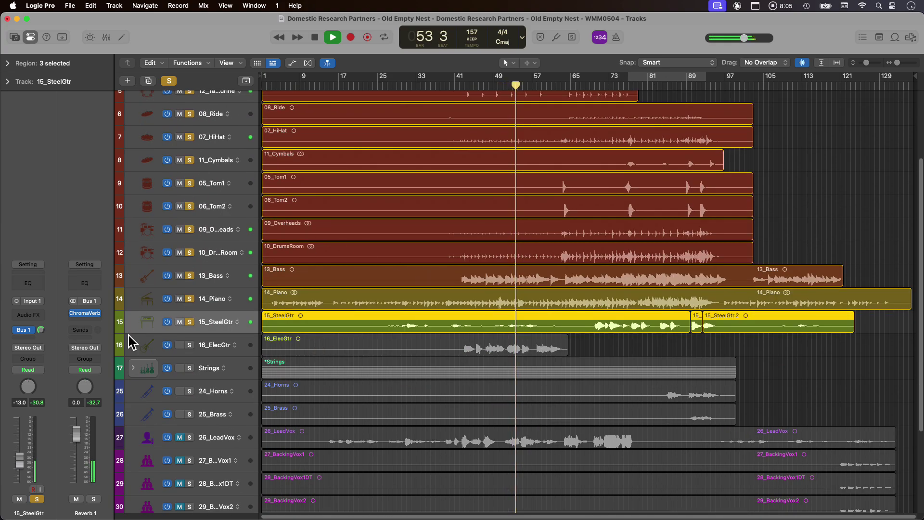
pyautogui.click(190, 344)
pyautogui.click(190, 368)
pyautogui.click(190, 391)
pyautogui.click(189, 414)
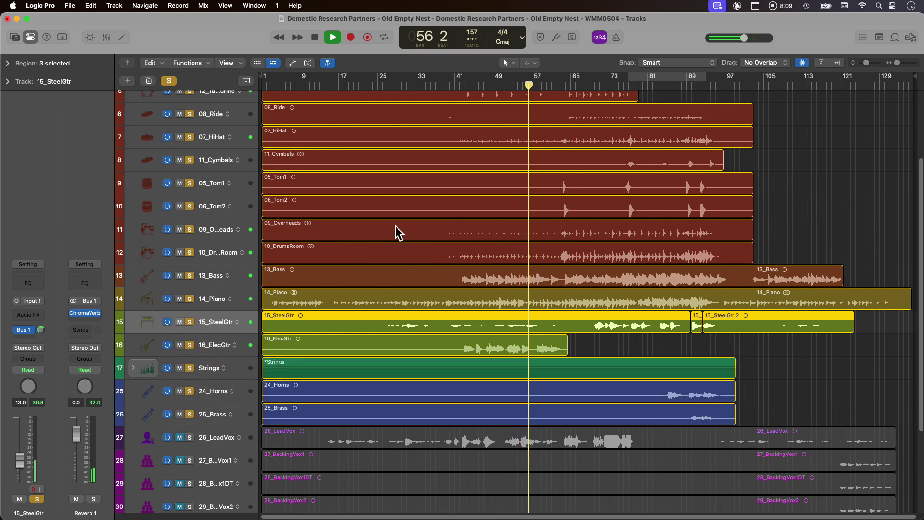
# Set the 13_Bass channel volume to -15.0 dB while the instrumental mix plays.
pyautogui.click(232, 390)
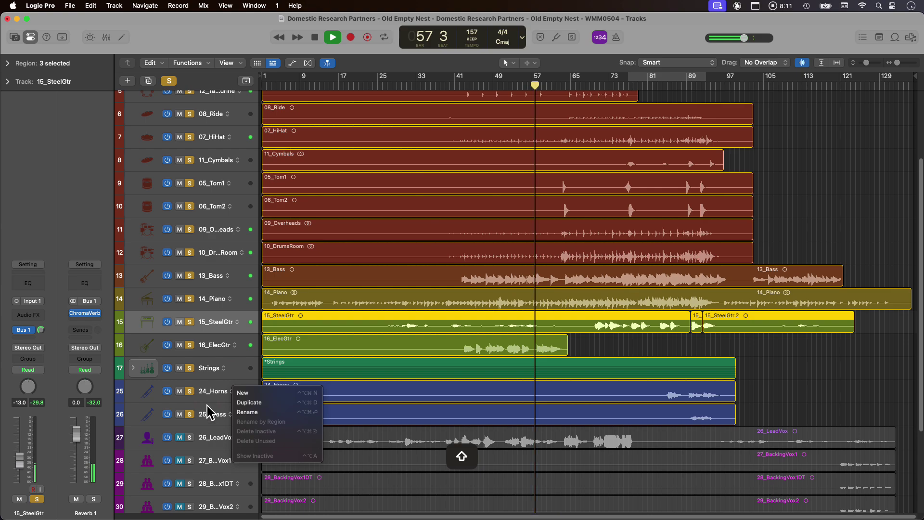
pyautogui.click(207, 408)
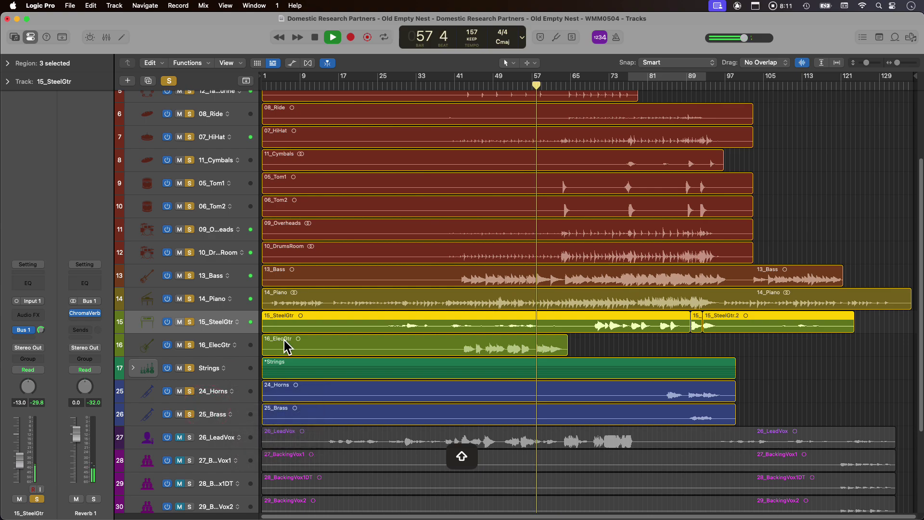
pyautogui.click(226, 412)
pyautogui.click(230, 276)
pyautogui.click(231, 270)
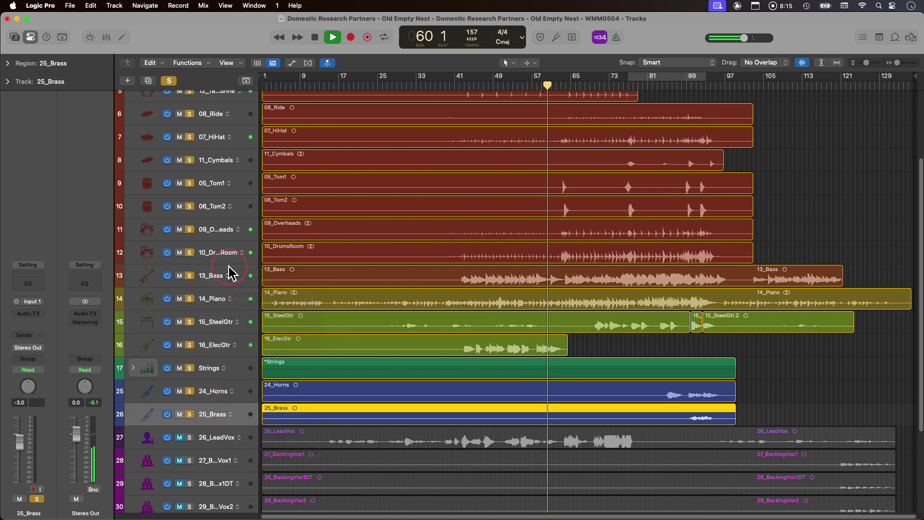
pyautogui.click(238, 276)
pyautogui.moveTo(19, 458); pyautogui.dragTo(19, 464)
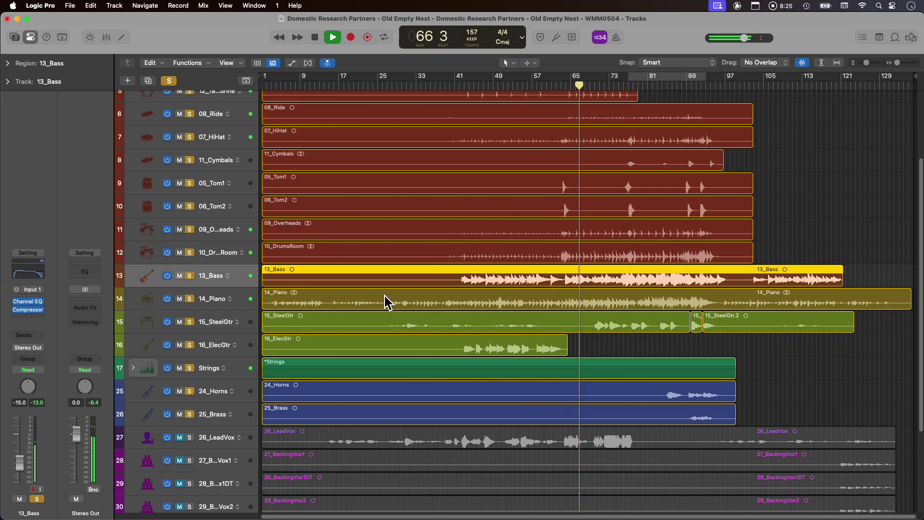
# Select the Strings stack and expand it to its individual tracks.
pyautogui.rightClick(225, 366)
pyautogui.press('Escape')
pyautogui.click(244, 373)
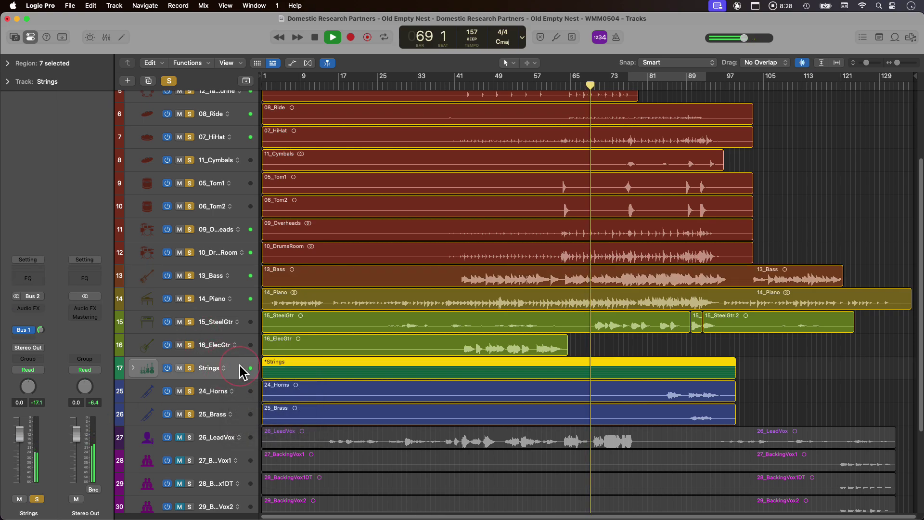
pyautogui.click(133, 368)
pyautogui.scroll(-3, 233, 329)
pyautogui.scroll(-5, 230, 322)
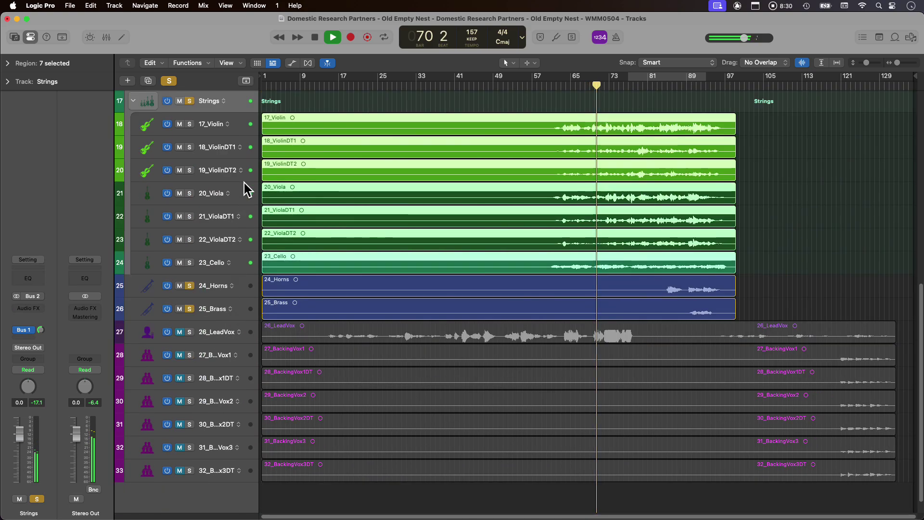
# Select all string tracks from 17_Violin to 23_Cello and raise their volumes together by 3 dB, bringing 17_Violin to -17.0 dB.
pyautogui.click(231, 126)
pyautogui.rightClick(230, 257)
pyautogui.keyDown('shift'); pyautogui.click(230, 243); pyautogui.keyUp('shift')
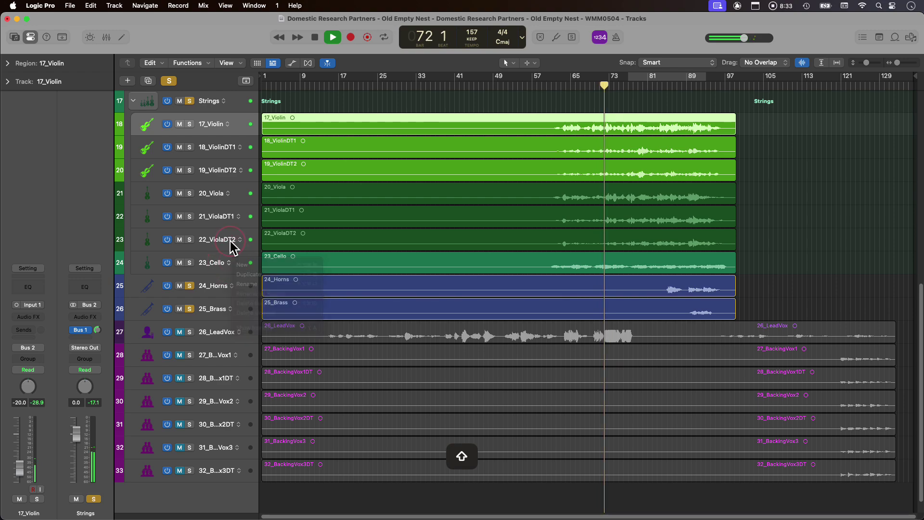
pyautogui.keyDown('shift'); pyautogui.click(235, 259); pyautogui.keyUp('shift')
pyautogui.press('x')
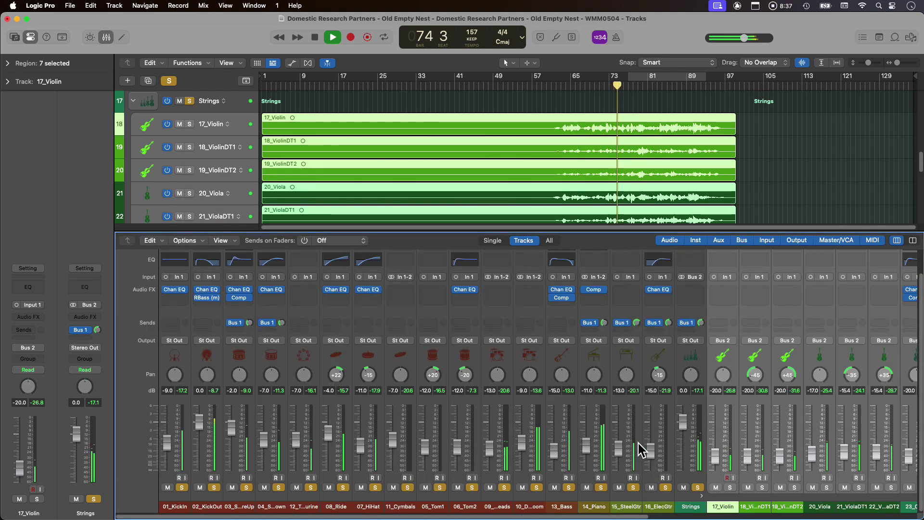
pyautogui.hscroll(5, 640, 444)
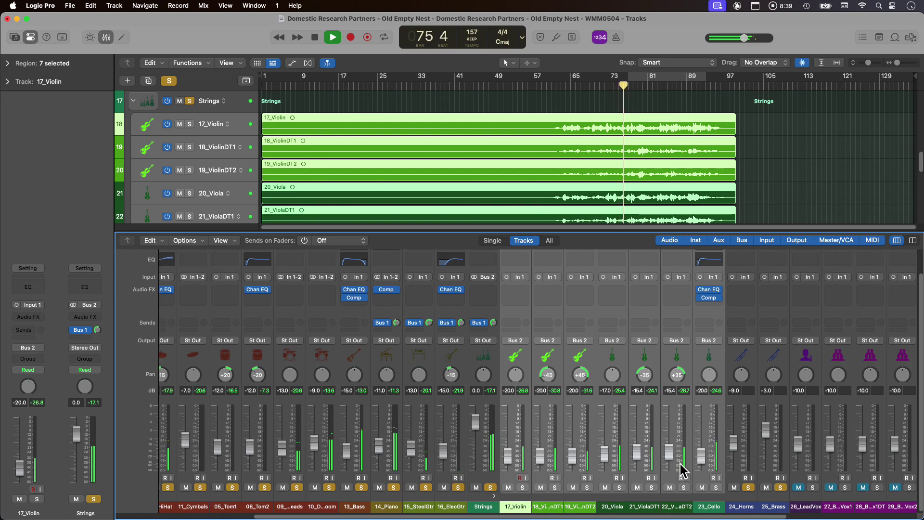
pyautogui.moveTo(507, 451); pyautogui.dragTo(507, 449)
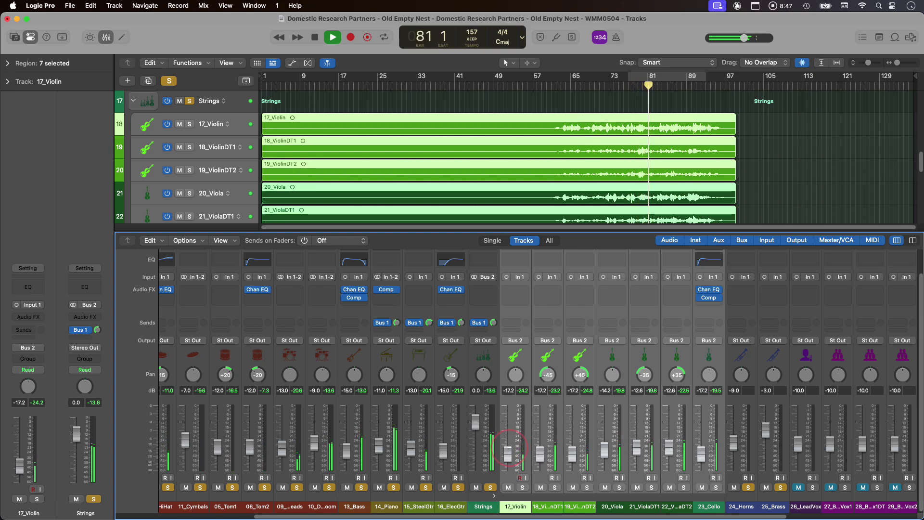
pyautogui.press('x')
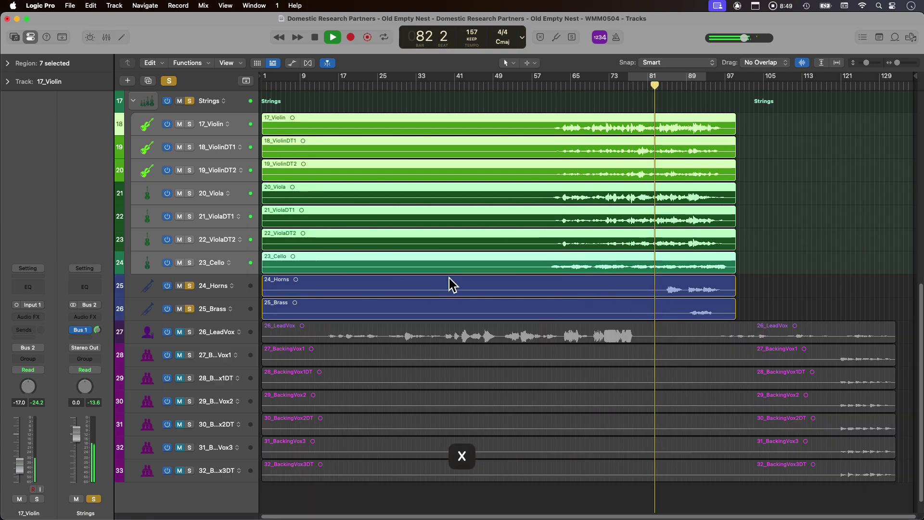
# Clear the solos, solo and select only 24_Horns and 25_Brass, and play them from about bar 85.
pyautogui.press('space')
pyautogui.keyDown('alt'); pyautogui.click(190, 286); pyautogui.keyUp('alt')
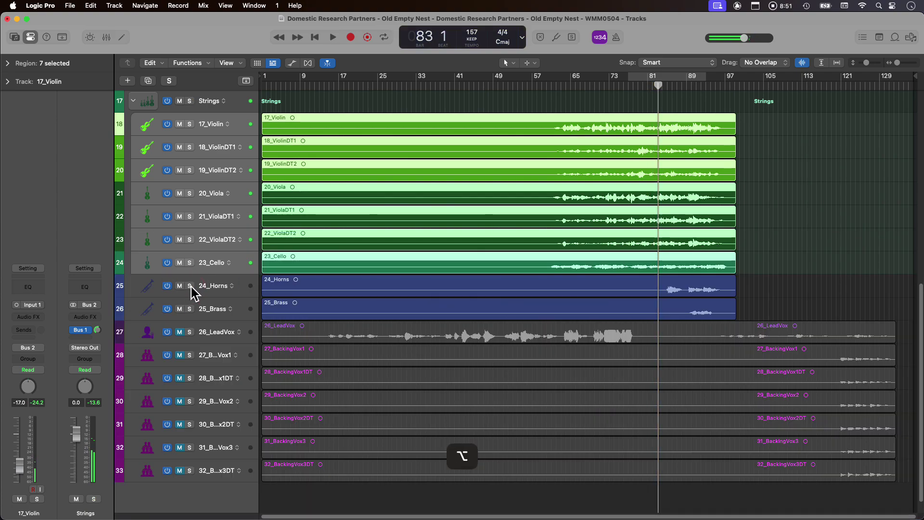
pyautogui.click(190, 308)
pyautogui.click(243, 279)
pyautogui.keyDown('shift'); pyautogui.click(242, 310); pyautogui.keyUp('shift')
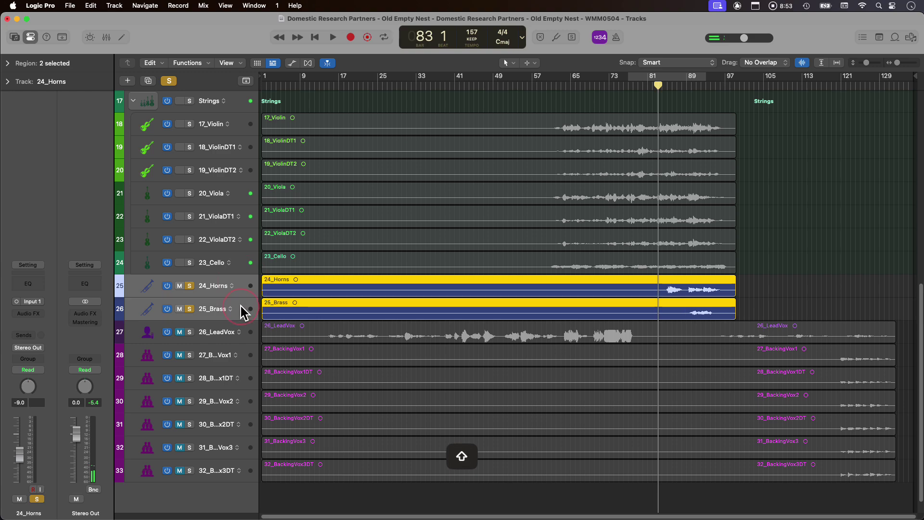
pyautogui.press('space')
pyautogui.click(689, 83)
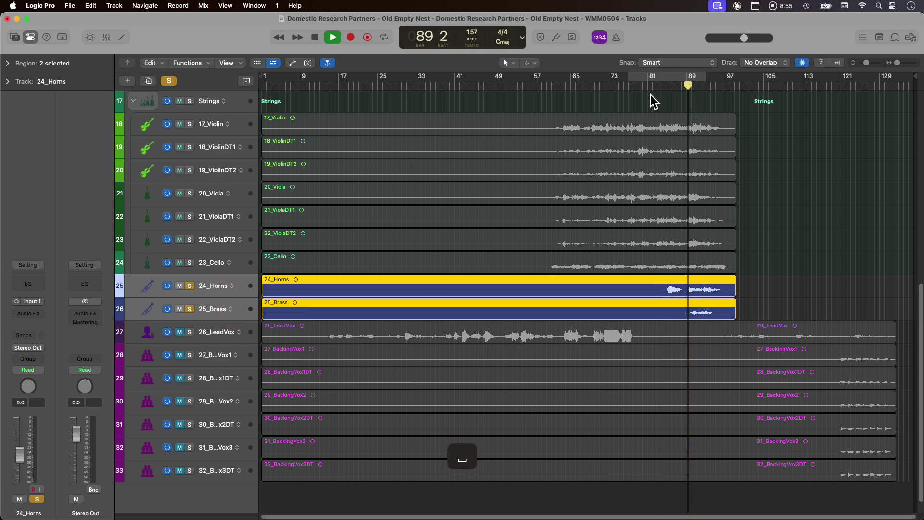
pyautogui.click(673, 83)
pyautogui.click(668, 83)
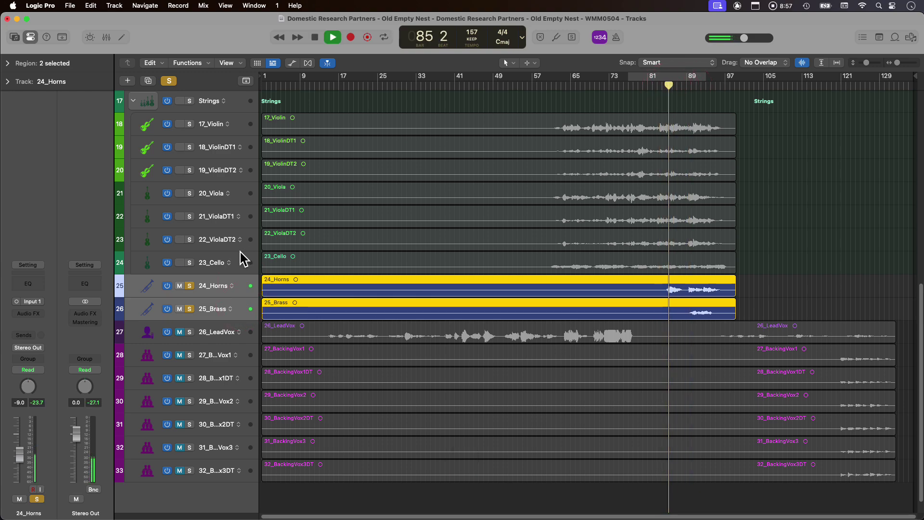
# Add a Bus 1 (Reverb 1) send to 24_Horns and 25_Brass together and set its level to -4.0 dB.
pyautogui.press('x')
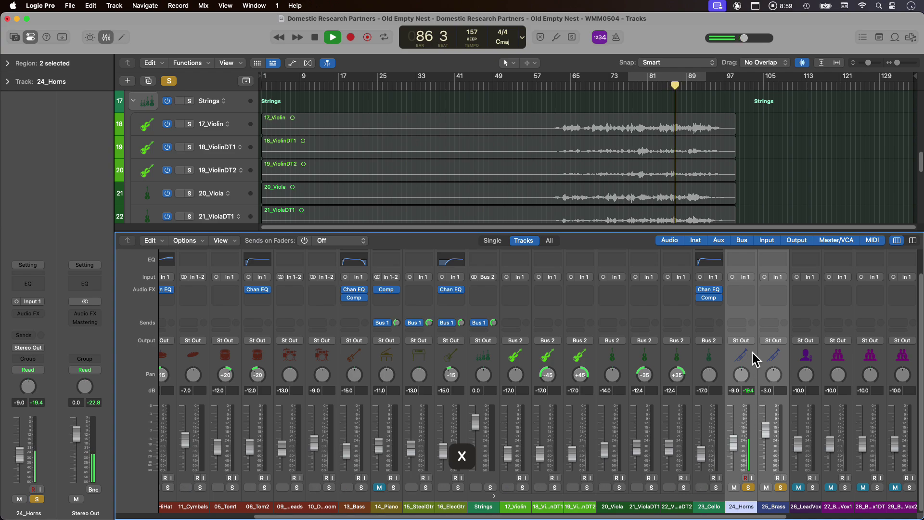
pyautogui.click(738, 323)
pyautogui.moveTo(756, 408)
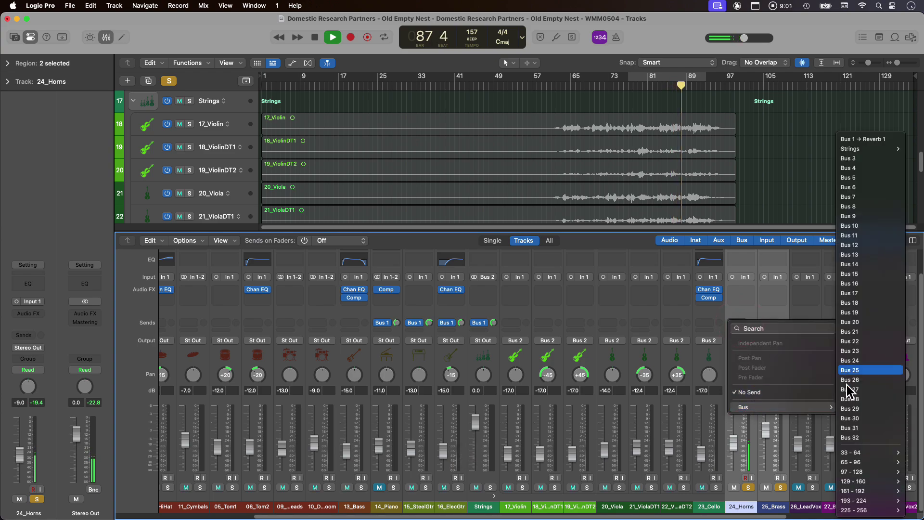
pyautogui.click(851, 139)
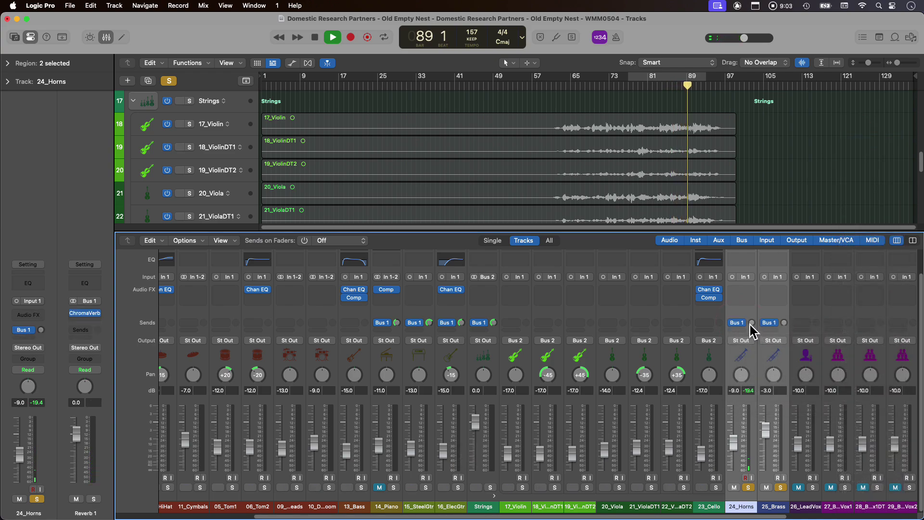
pyautogui.keyDown('alt'); pyautogui.click(752, 323); pyautogui.keyUp('alt')
pyautogui.moveTo(750, 322); pyautogui.dragTo(753, 337)
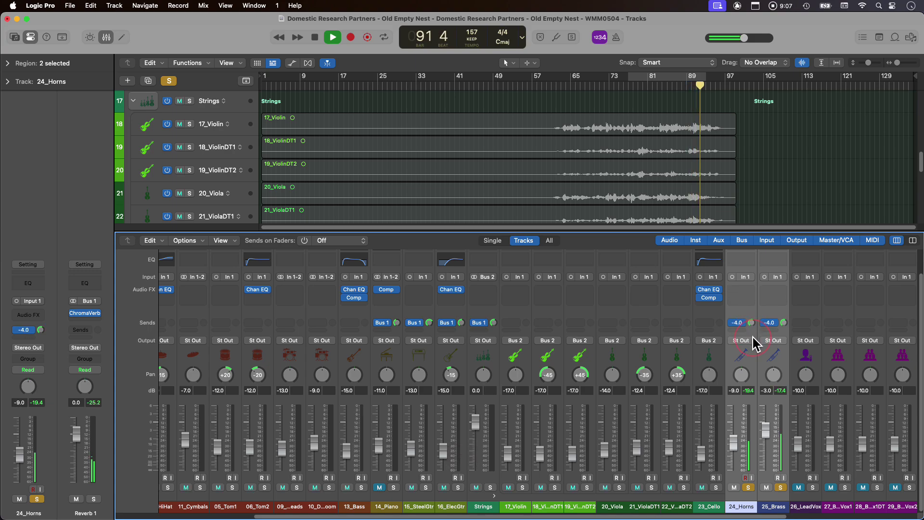
pyautogui.press('x')
# Solo all tracks from 01_KickIn through 25_Brass and play the instrumental mix from about bar 81.
pyautogui.click(805, 275)
pyautogui.scroll(-1, 415, 283)
pyautogui.scroll(-3, 584, 296)
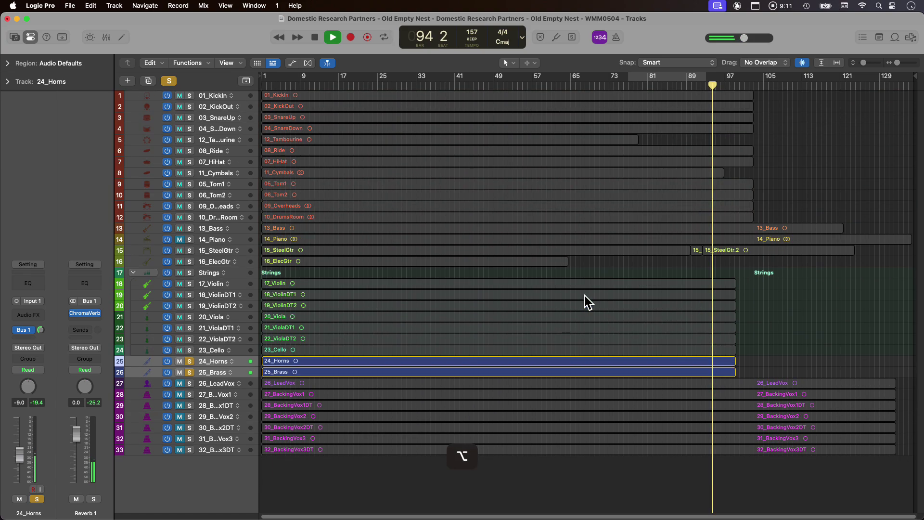
pyautogui.press('space')
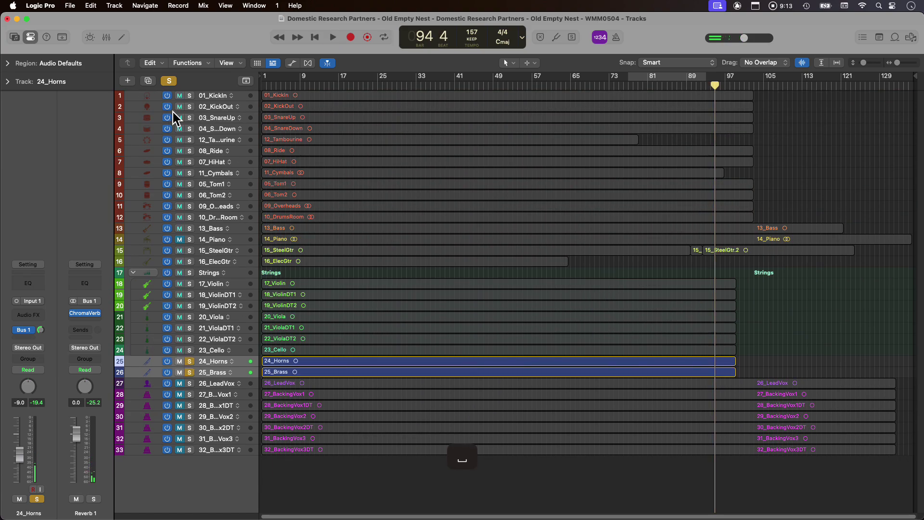
pyautogui.moveTo(188, 95); pyautogui.dragTo(194, 351)
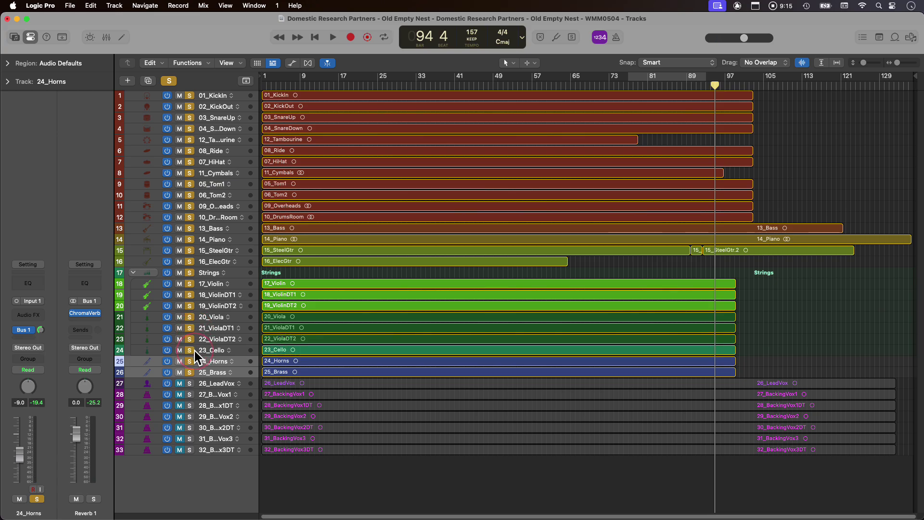
pyautogui.click(647, 87)
pyautogui.press('space')
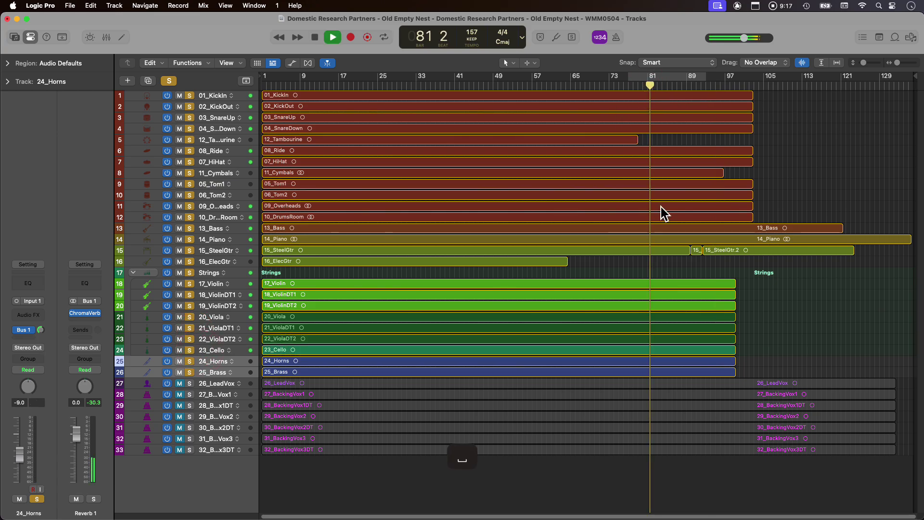
# Select 03_SnareUp and 04_SnareDown and lower their volumes together, bringing 03_SnareUp to -5.0 dB.
pyautogui.scroll(4, 661, 209)
pyautogui.scroll(-5, 445, 177)
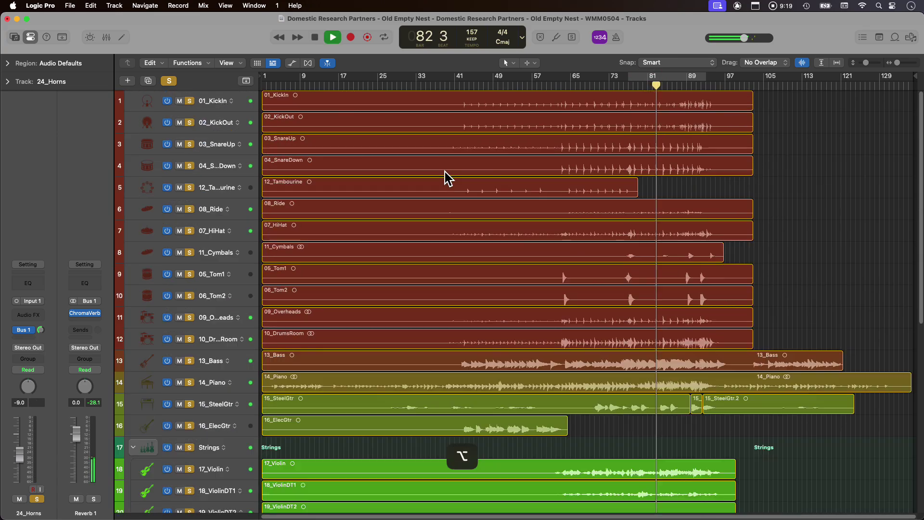
pyautogui.scroll(5, 356, 156)
pyautogui.scroll(6, 330, 159)
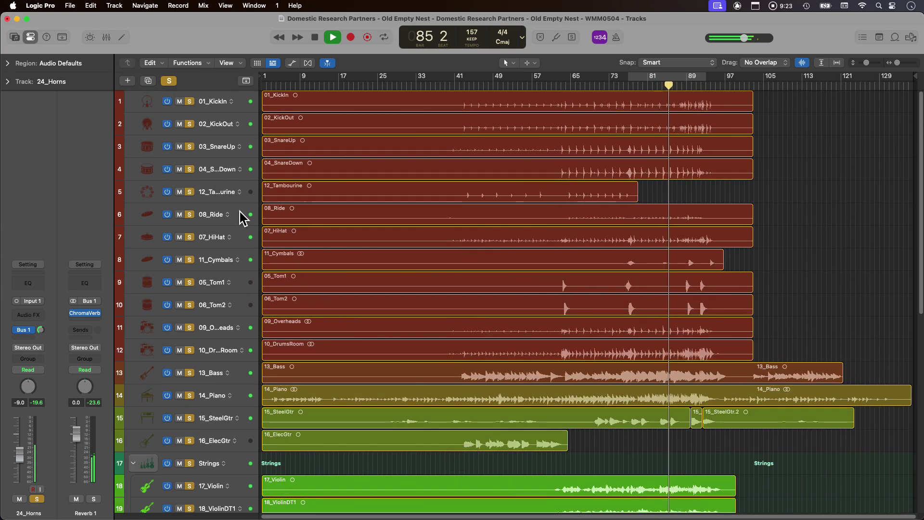
pyautogui.click(223, 147)
pyautogui.keyDown('shift'); pyautogui.click(215, 169); pyautogui.keyUp('shift')
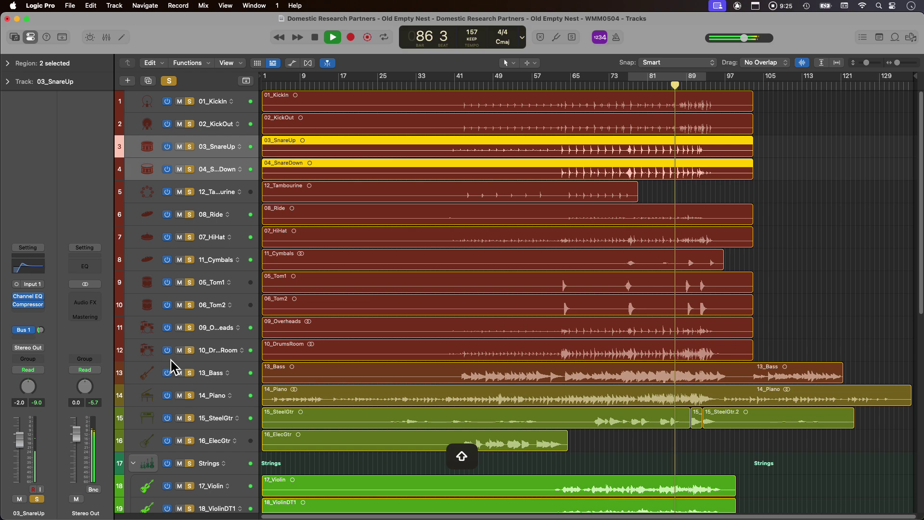
pyautogui.moveTo(19, 439); pyautogui.dragTo(25, 453)
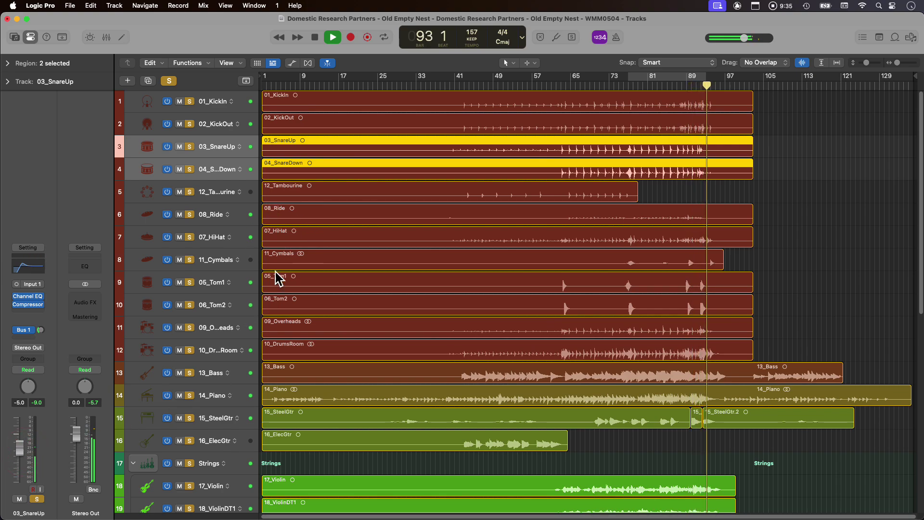
pyautogui.click(804, 250)
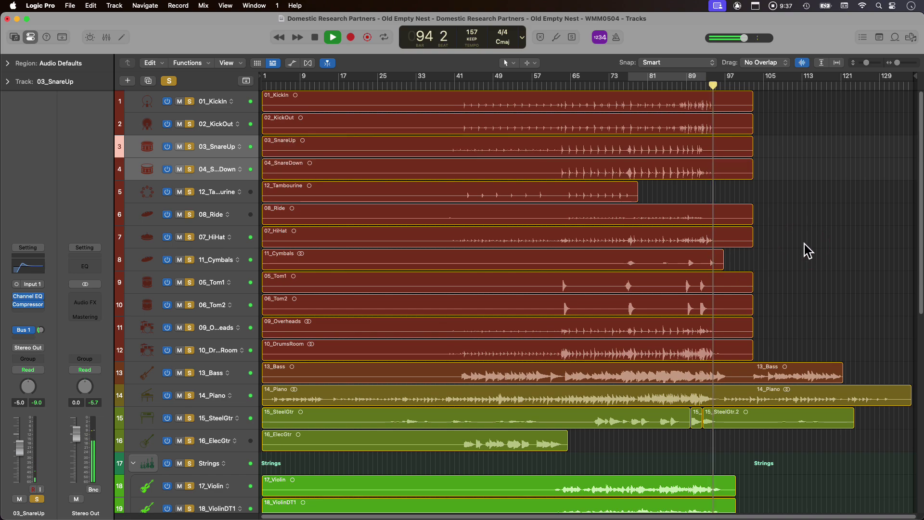
# Stop playback, clear the solo on all tracks, and collapse the Strings stack.
pyautogui.scroll(-5, 745, 295)
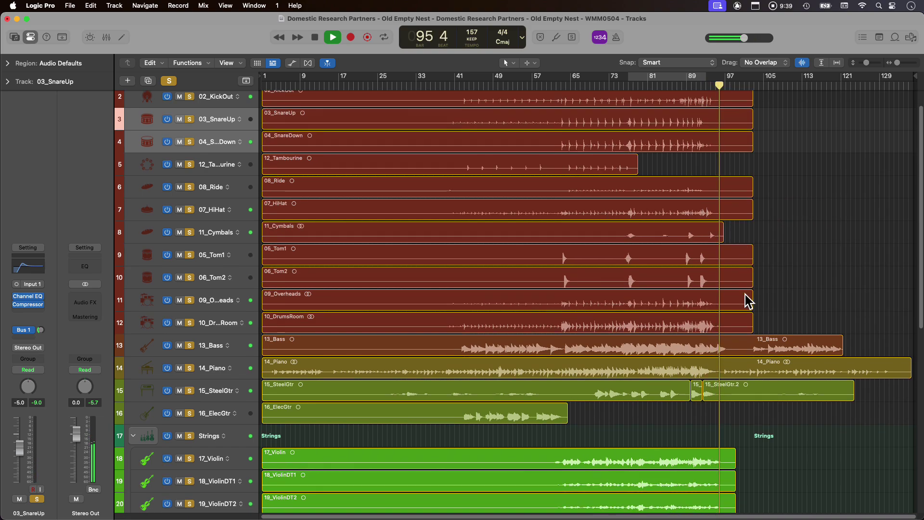
pyautogui.scroll(-2, 708, 320)
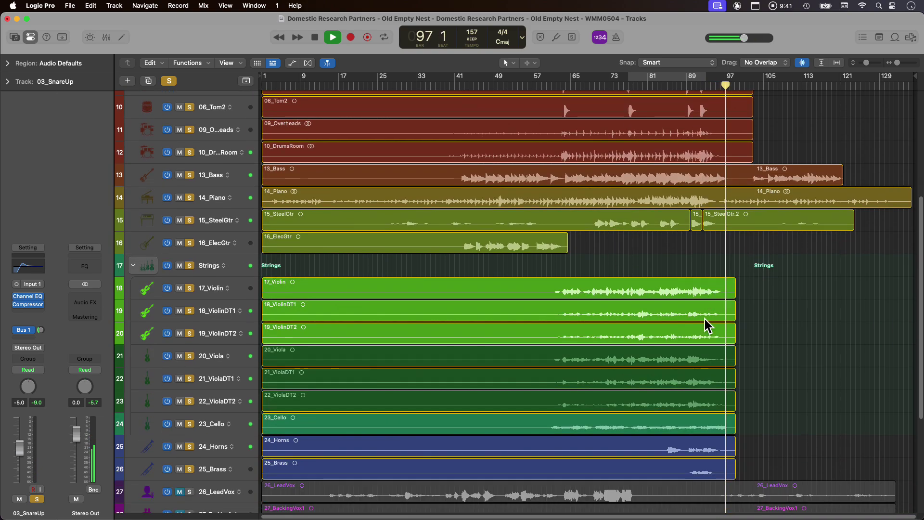
pyautogui.press('space')
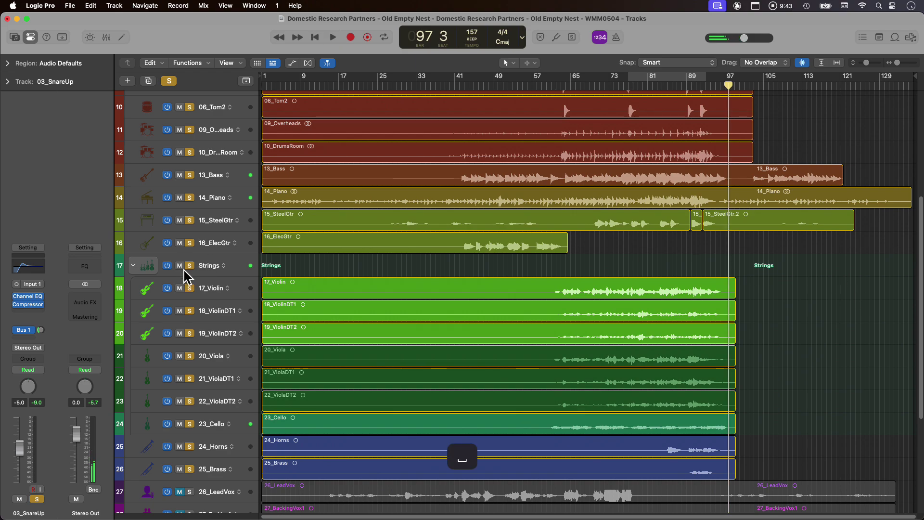
pyautogui.click(189, 265)
pyautogui.click(130, 265)
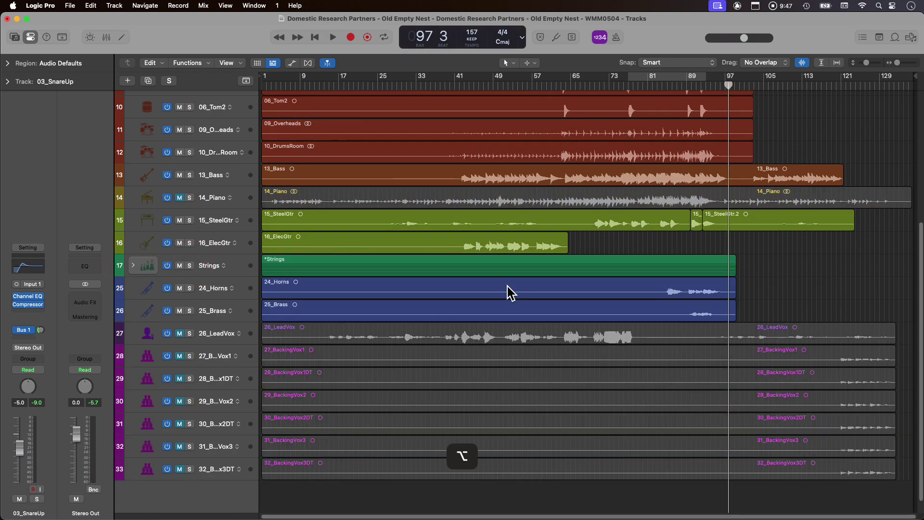
# Select the 26_LeadVox track and unmute it.
pyautogui.scroll(8, 468, 307)
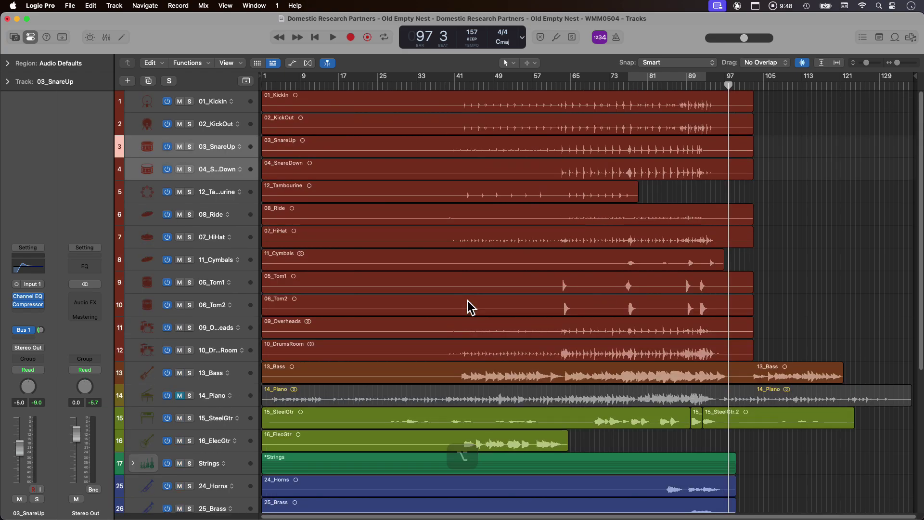
pyautogui.scroll(-8, 467, 303)
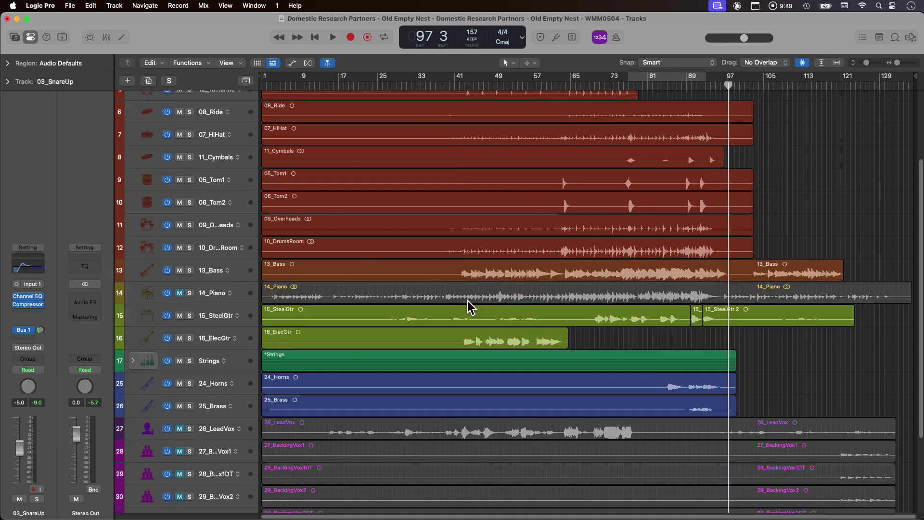
pyautogui.scroll(5, 336, 351)
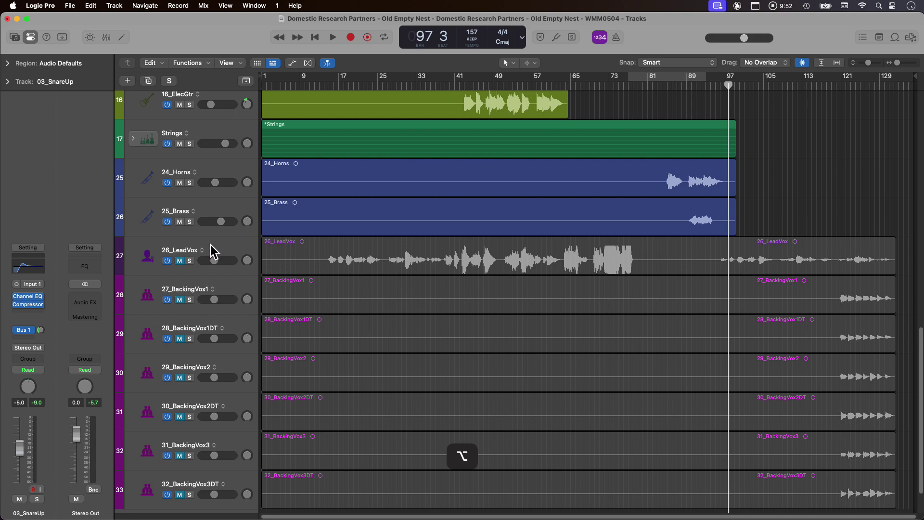
pyautogui.click(212, 251)
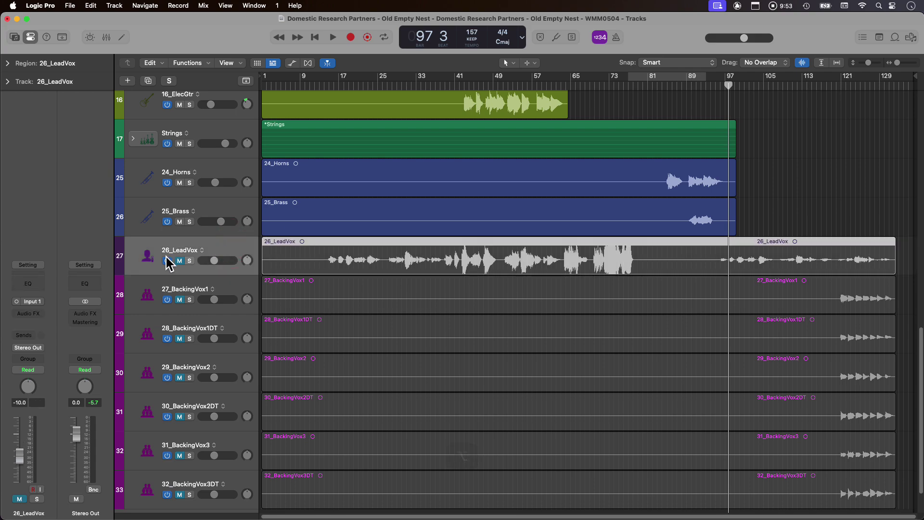
pyautogui.scroll(3, 491, 279)
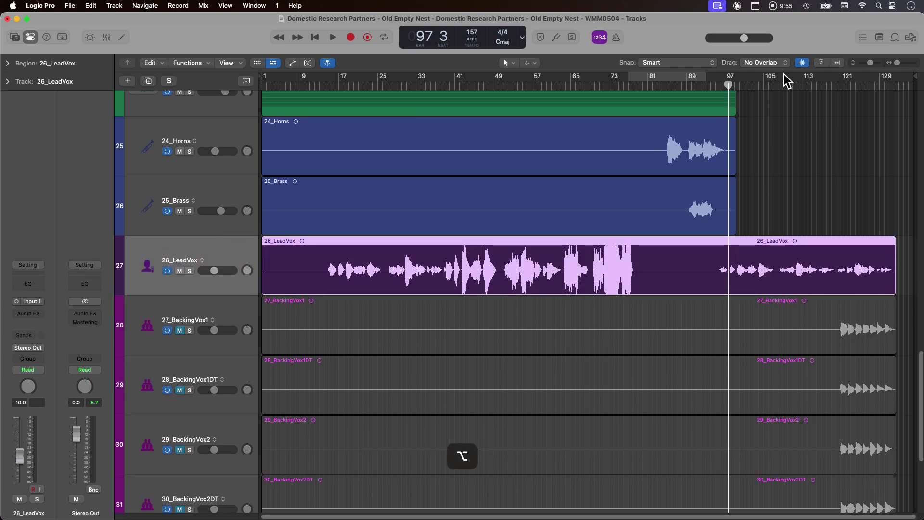
# Turn off the waveform zoom so regions draw at normal size, and deselect the 26_LeadVox region.
pyautogui.moveTo(806, 89); pyautogui.dragTo(788, 116)
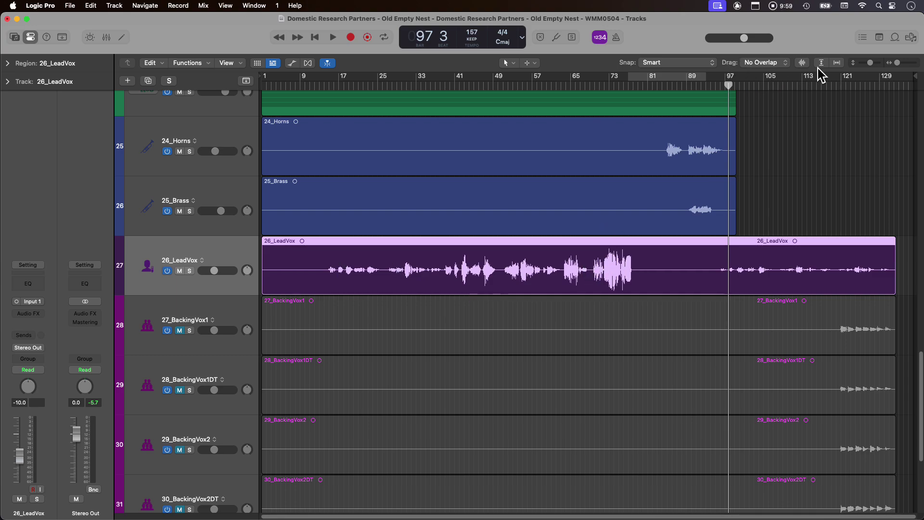
pyautogui.moveTo(802, 62)
pyautogui.mouseDown()
pyautogui.moveTo(801, 93)
pyautogui.moveTo(801, 48)
pyautogui.moveTo(798, 78)
pyautogui.mouseUp()
pyautogui.click(770, 186)
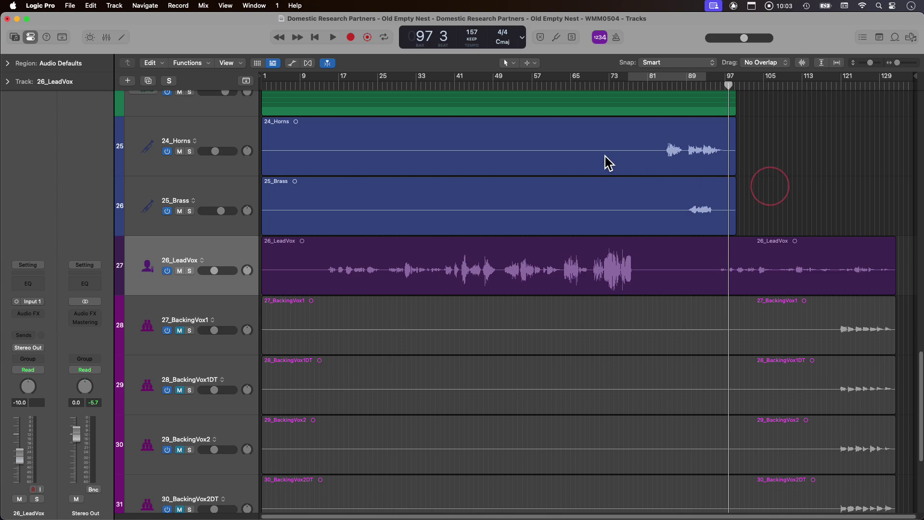
# Solo 26_LeadVox, play it from bar 16 while raising the master volume slightly, and stop playback.
pyautogui.click(334, 85)
pyautogui.click(189, 270)
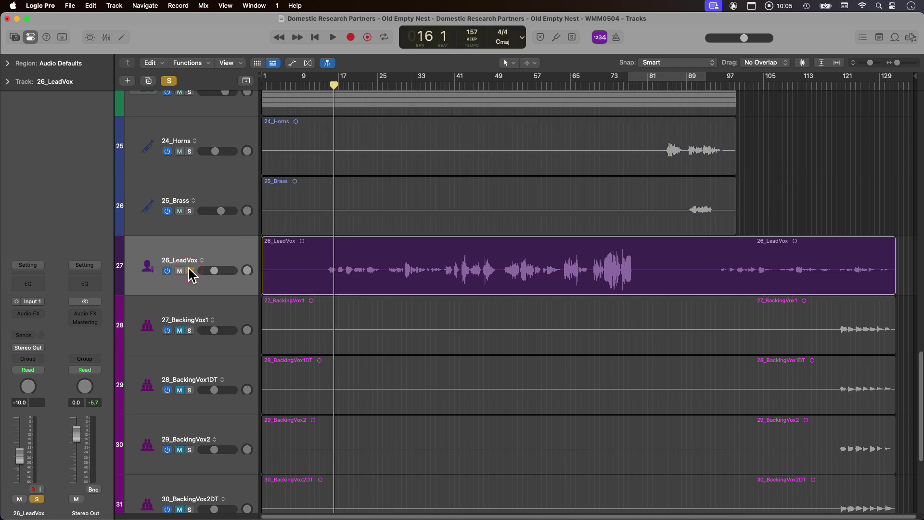
pyautogui.press('space')
pyautogui.scroll(3, 398, 173)
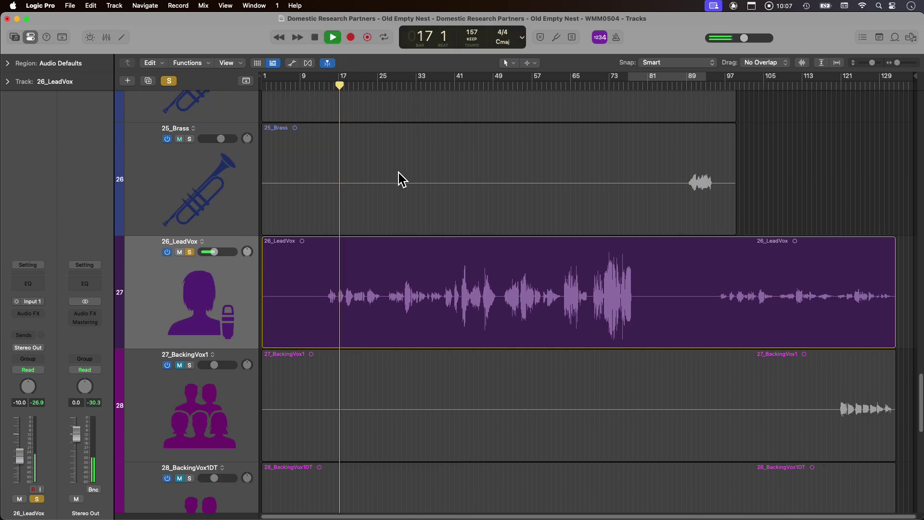
pyautogui.scroll(2, 398, 172)
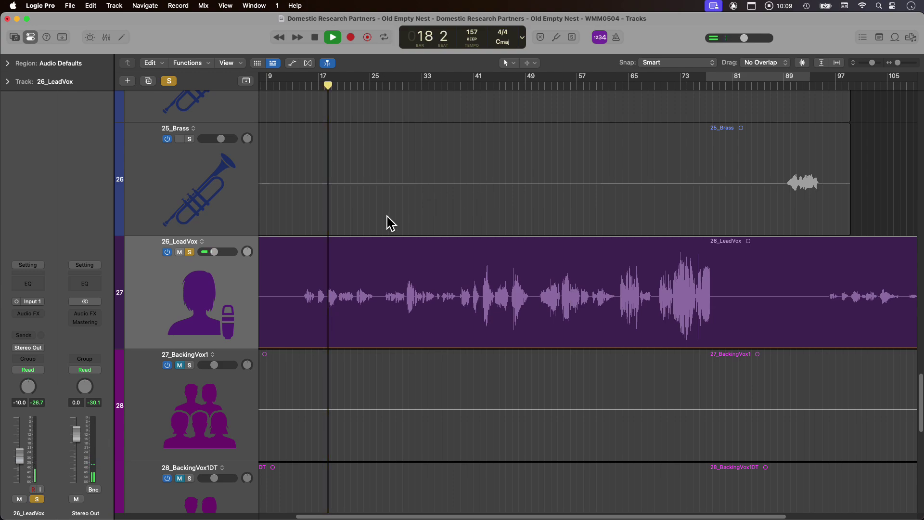
pyautogui.hscroll(-5, 508, 233)
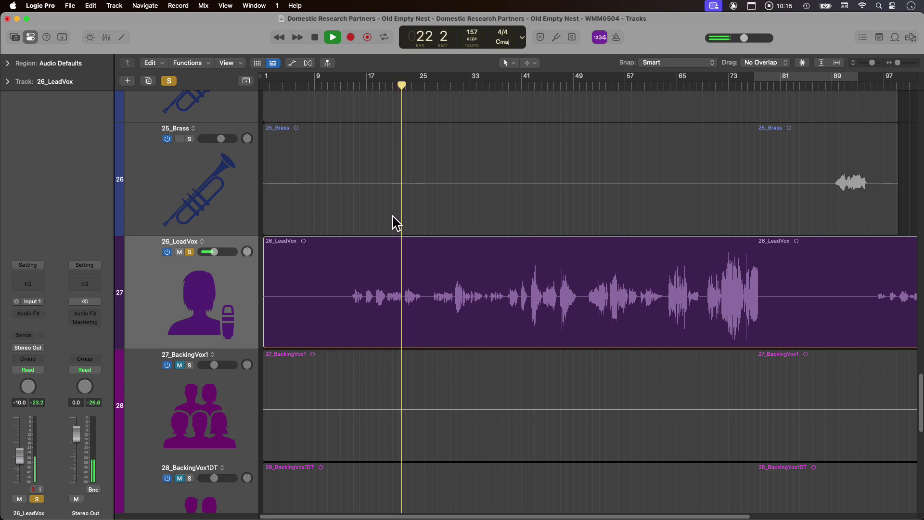
pyautogui.keyDown('alt'); pyautogui.click(746, 39); pyautogui.keyUp('alt')
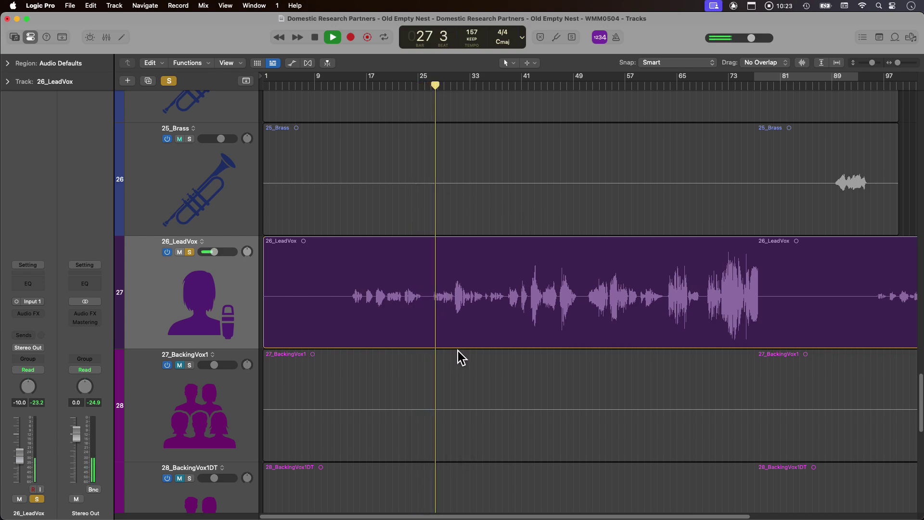
pyautogui.press('space')
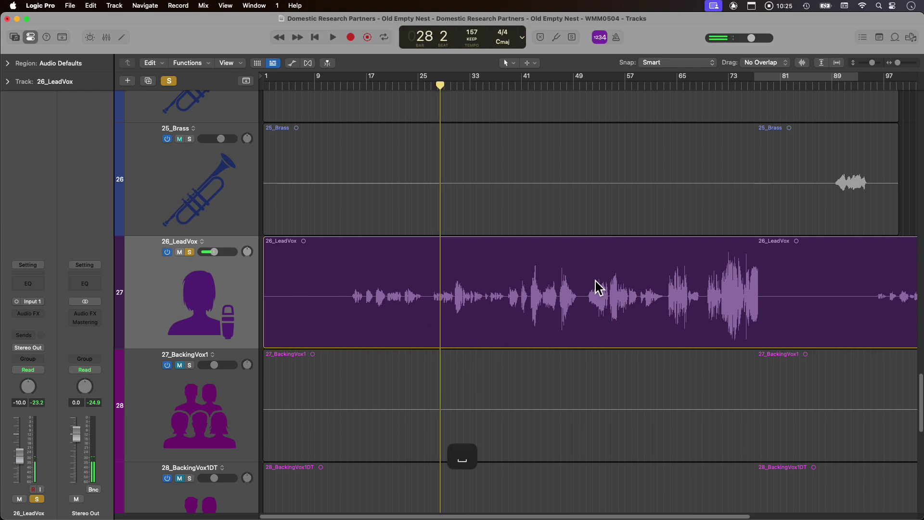
# Select the 26_LeadVox region and play the soloed lead vocal from about bar 69.
pyautogui.moveTo(589, 86)
pyautogui.mouseDown()
pyautogui.moveTo(569, 100)
pyautogui.moveTo(588, 99)
pyautogui.mouseUp()
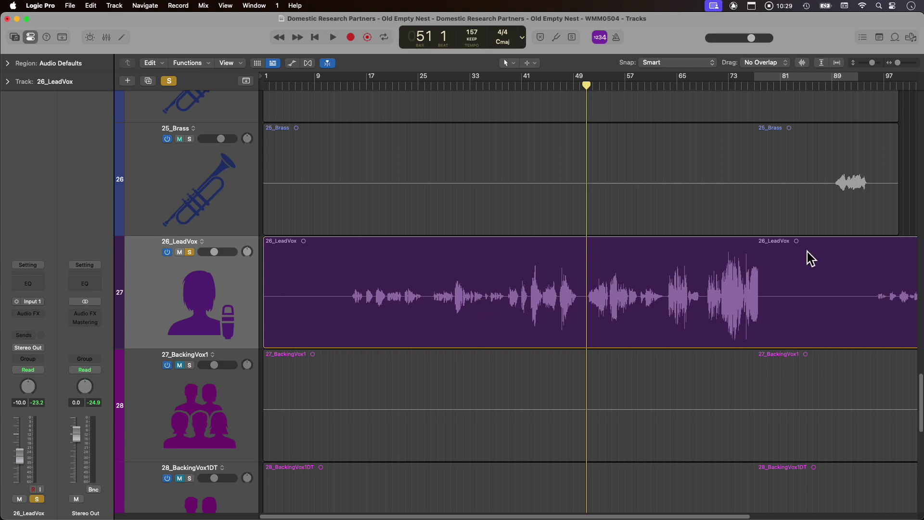
pyautogui.click(384, 313)
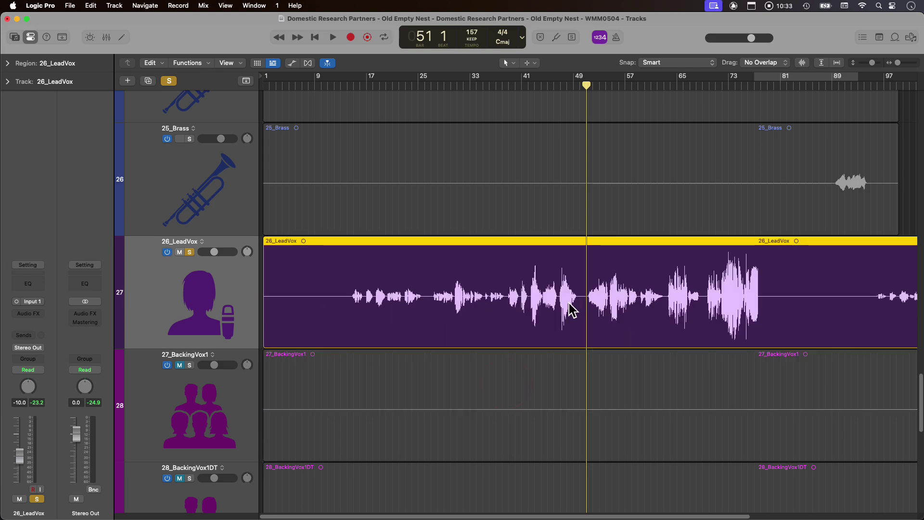
pyautogui.moveTo(732, 87); pyautogui.dragTo(706, 91)
pyautogui.press('space')
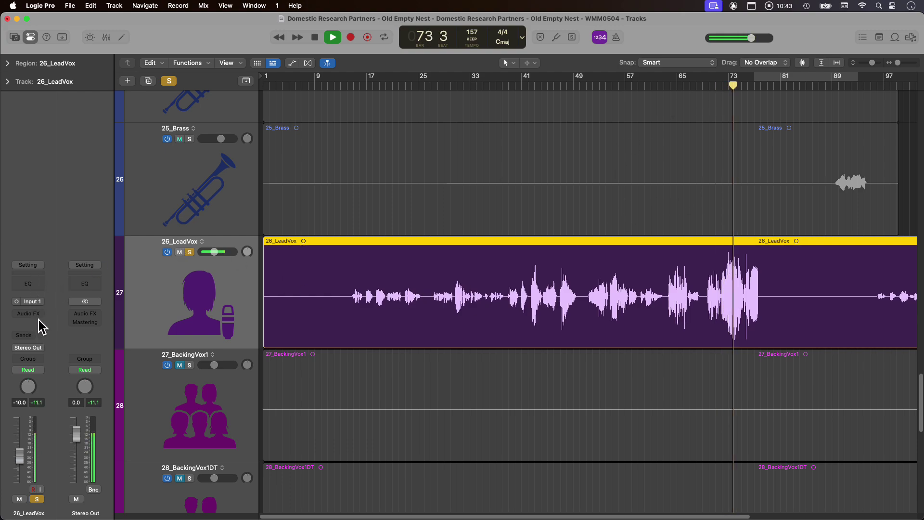
# Add a Channel EQ to 26_LeadVox with a 48 dB/Oct low cut at 35.2 Hz, stop playback, and close the EQ.
pyautogui.click(38, 282)
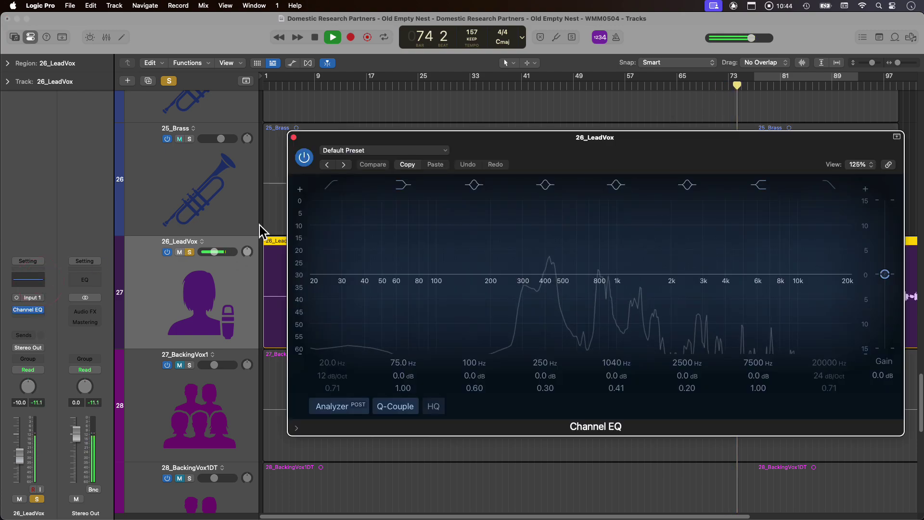
pyautogui.click(333, 185)
pyautogui.moveTo(331, 358)
pyautogui.mouseDown()
pyautogui.moveTo(331, 345)
pyautogui.moveTo(331, 360)
pyautogui.mouseUp()
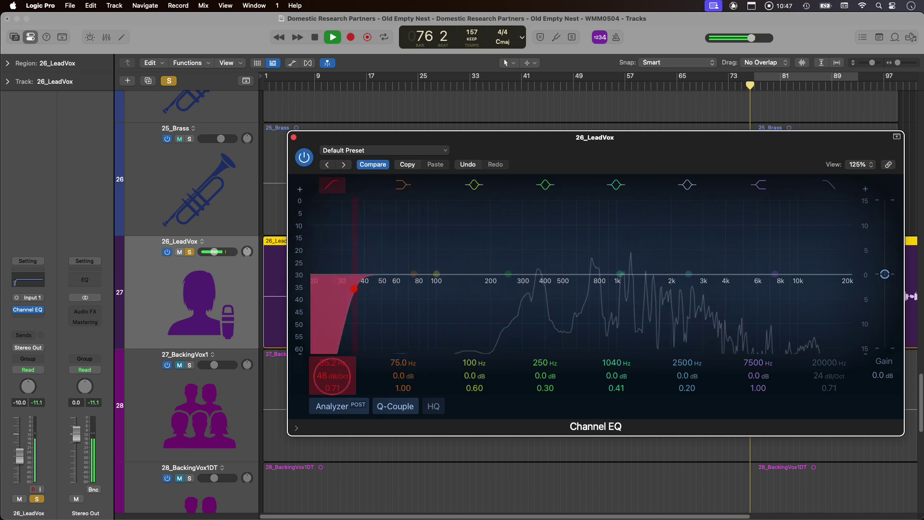
pyautogui.moveTo(537, 142); pyautogui.dragTo(440, 299)
pyautogui.press('space')
pyautogui.click(197, 293)
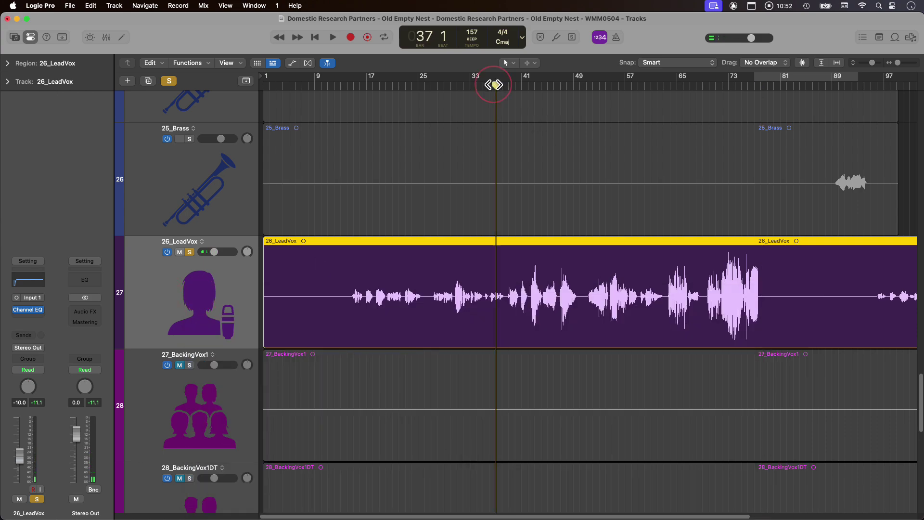
# Play the lead vocal from bar 51 and raise its Channel EQ low cut to 103 Hz with a Q of 0.64.
pyautogui.moveTo(501, 85); pyautogui.dragTo(443, 85)
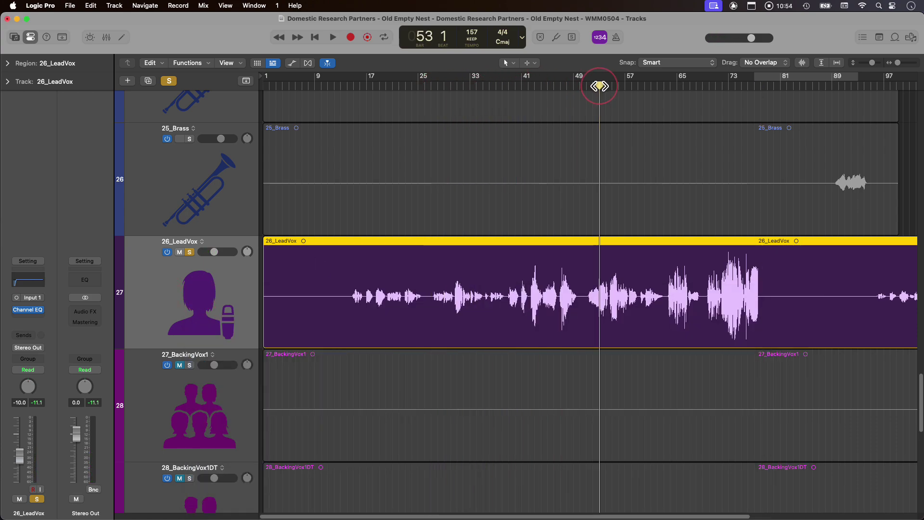
pyautogui.moveTo(598, 87); pyautogui.dragTo(586, 87)
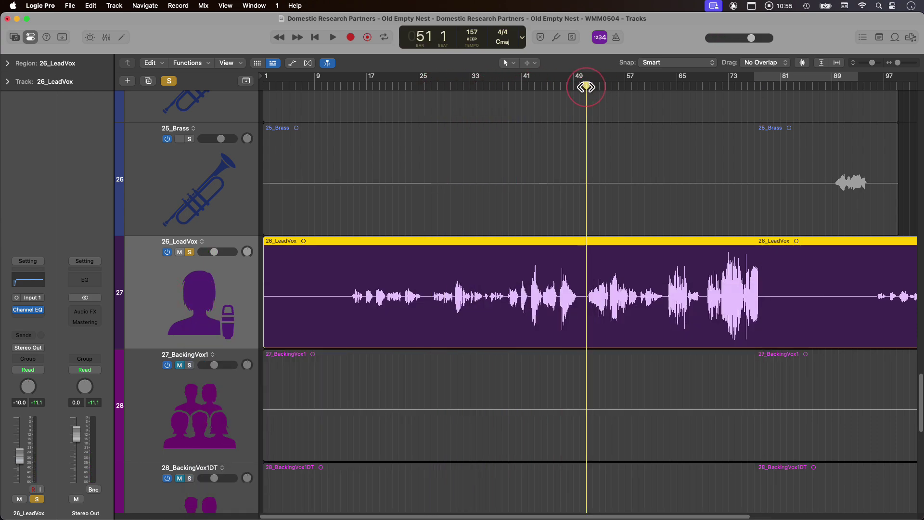
pyautogui.click(29, 310)
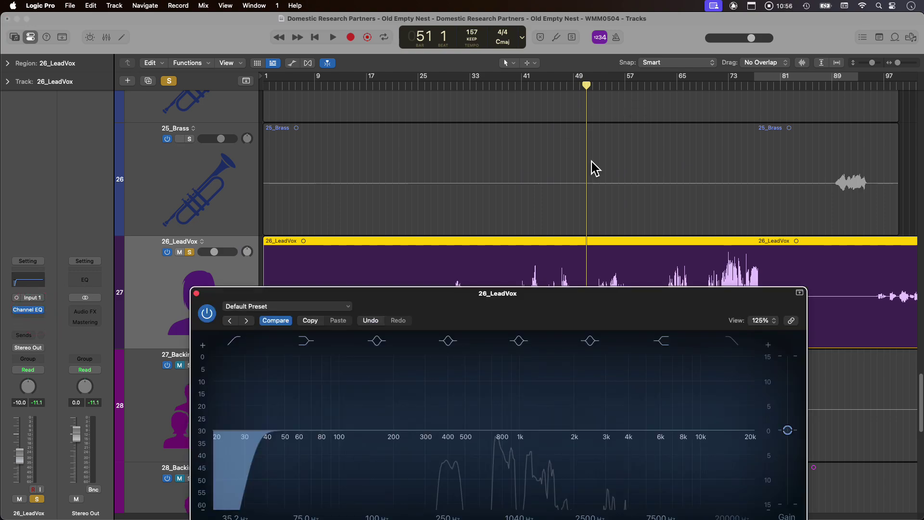
pyautogui.moveTo(532, 310); pyautogui.dragTo(454, 145)
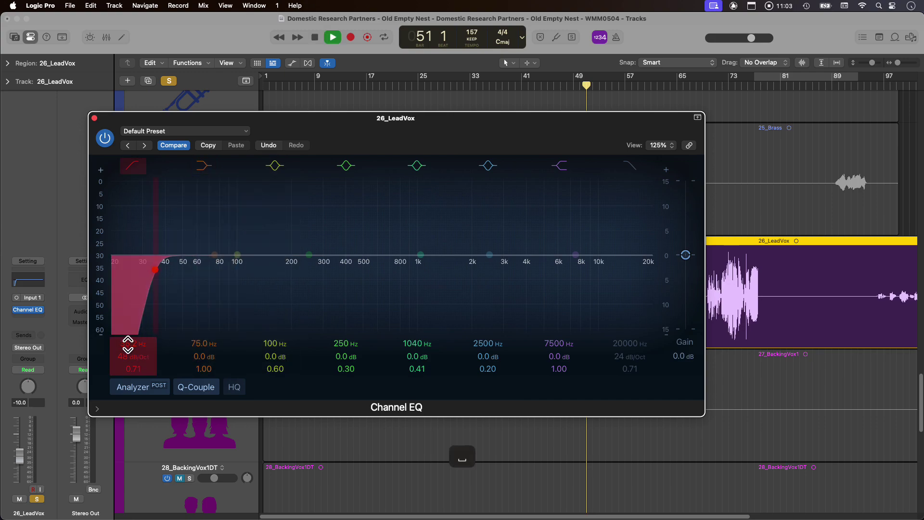
pyautogui.moveTo(133, 344)
pyautogui.mouseDown()
pyautogui.moveTo(132, 308)
pyautogui.moveTo(132, 342)
pyautogui.mouseUp()
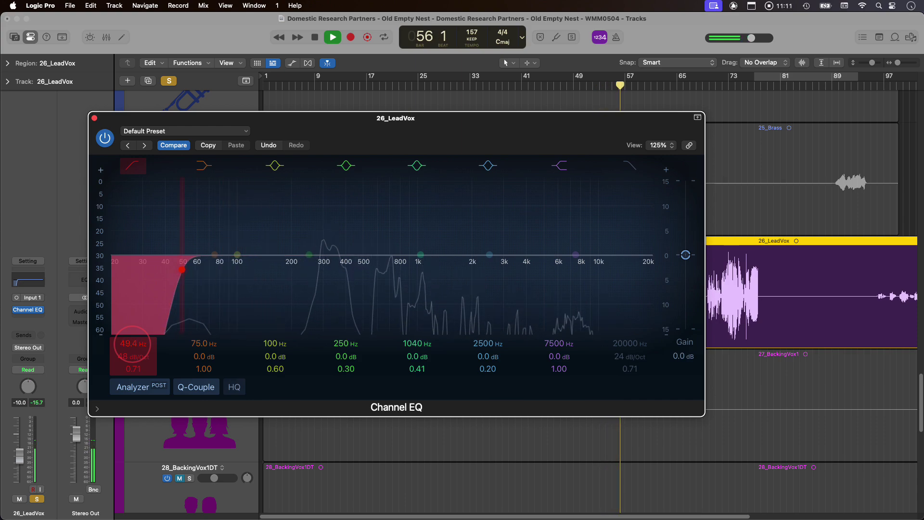
pyautogui.moveTo(183, 268); pyautogui.dragTo(240, 273)
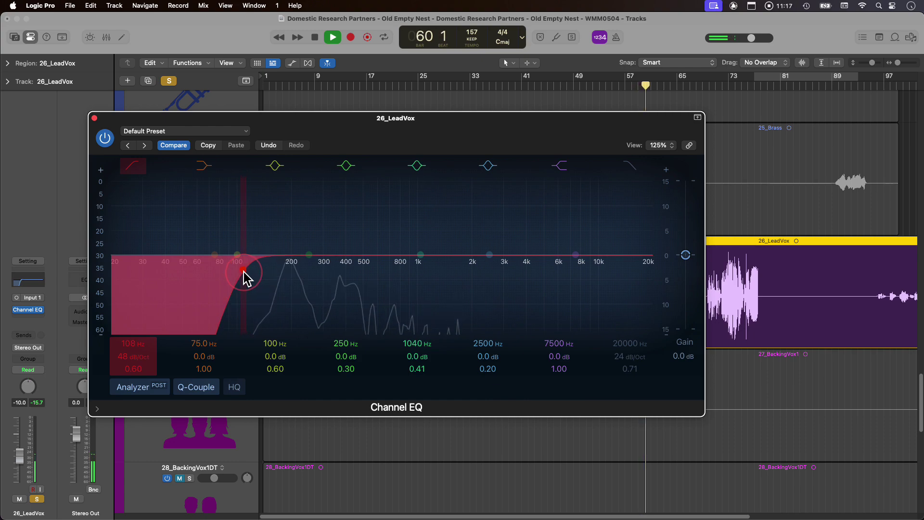
pyautogui.moveTo(241, 277); pyautogui.dragTo(241, 278)
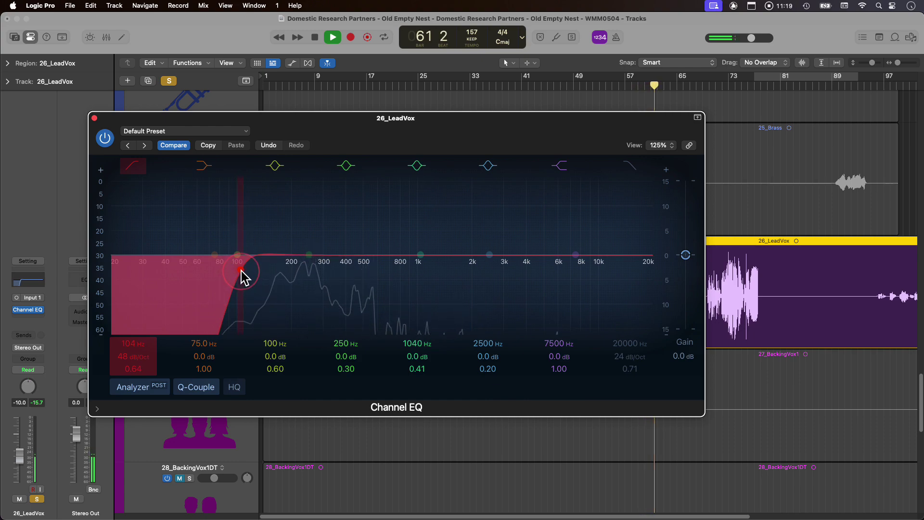
pyautogui.click(95, 118)
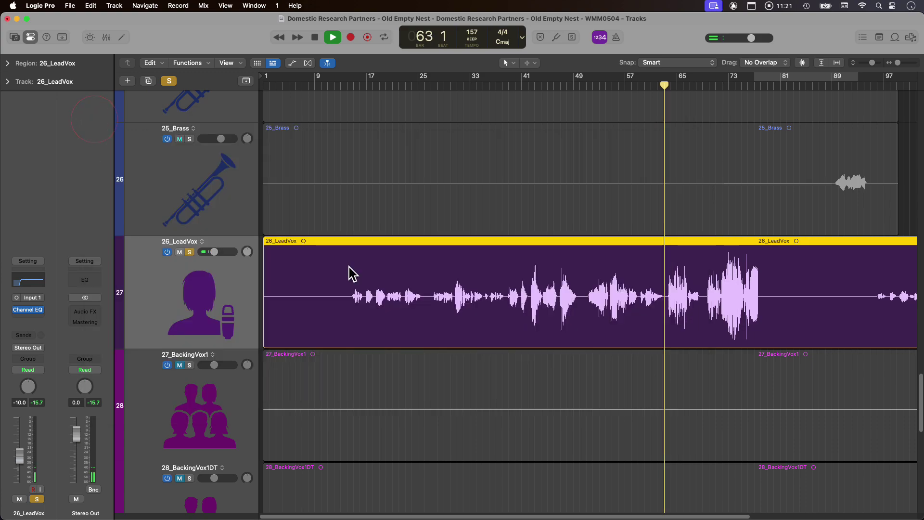
# Check the lead vocal's Channel EQ curve against the analyzer during playback, close it, and stop playback.
pyautogui.click(31, 313)
pyautogui.click(32, 302)
pyautogui.click(28, 309)
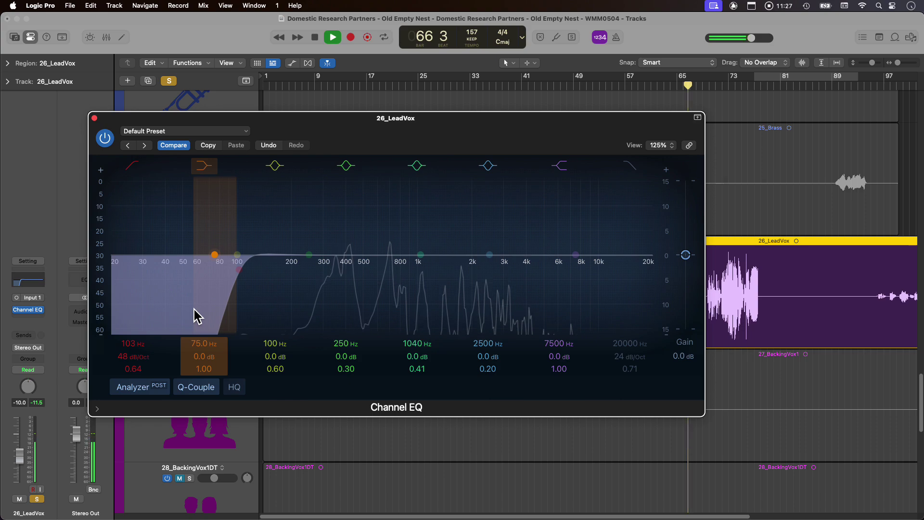
pyautogui.click(94, 118)
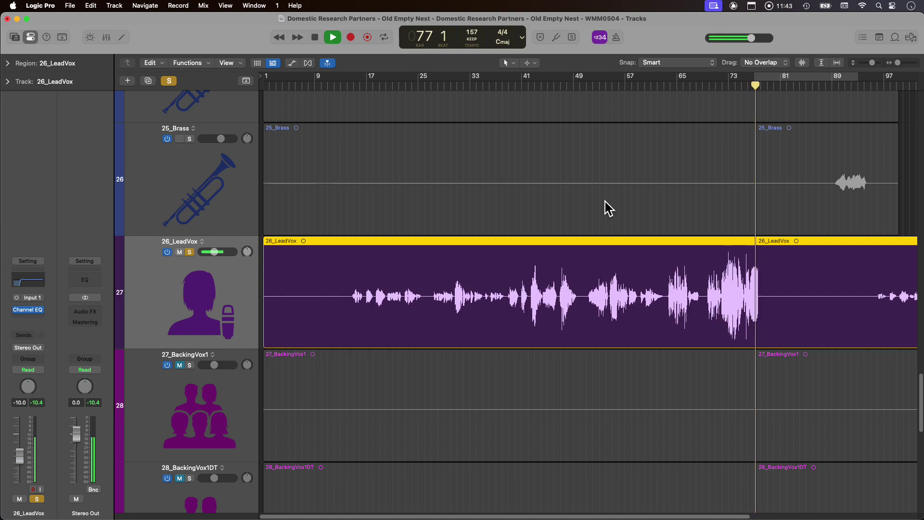
pyautogui.press('space')
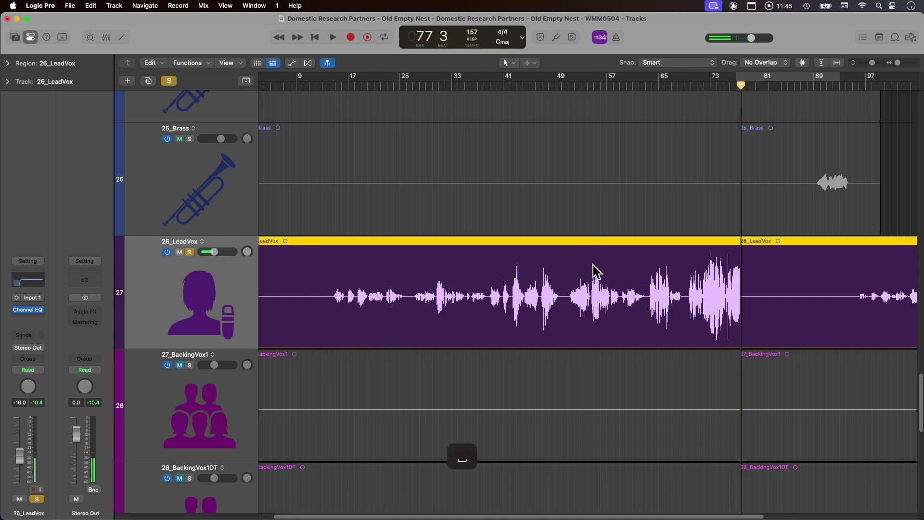